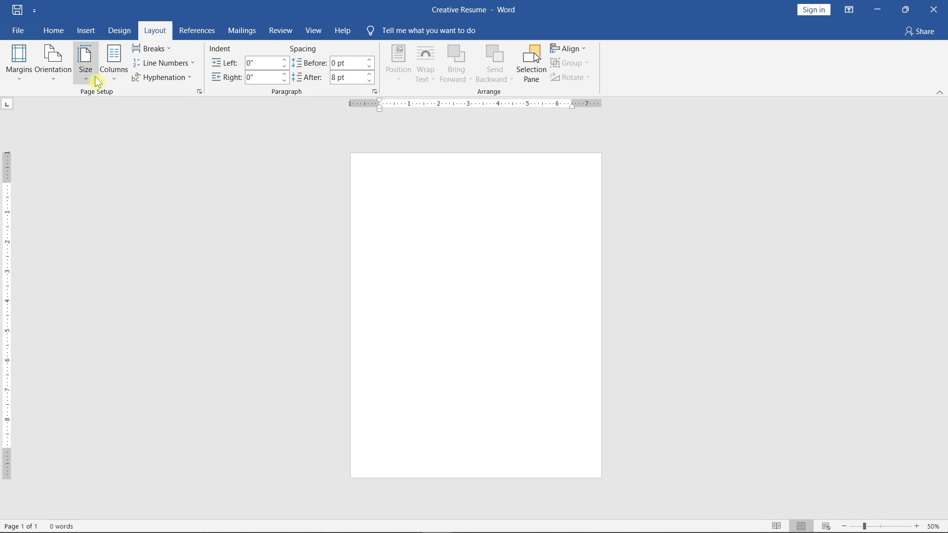
# - Set the page size to A4 and apply the Narrow 0.5" margins
pyautogui.click(97, 83)
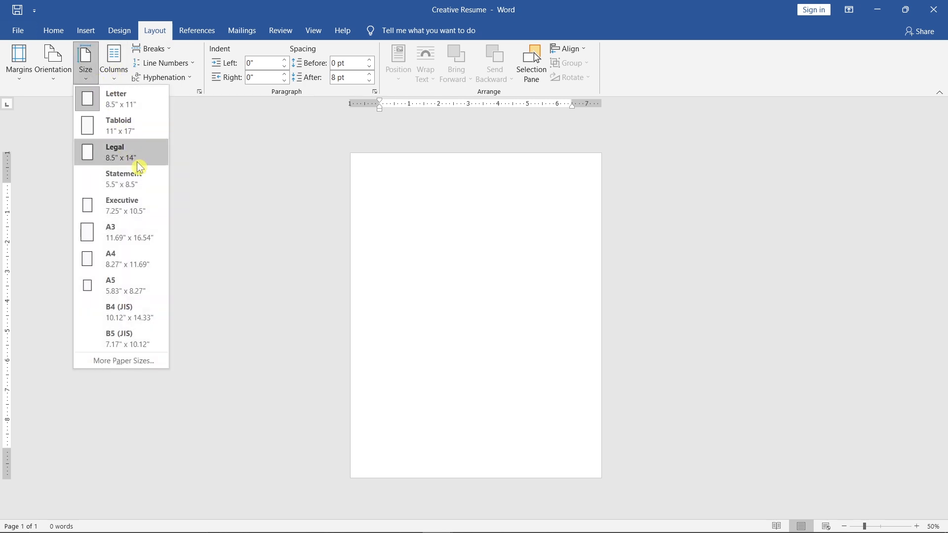
pyautogui.click(161, 259)
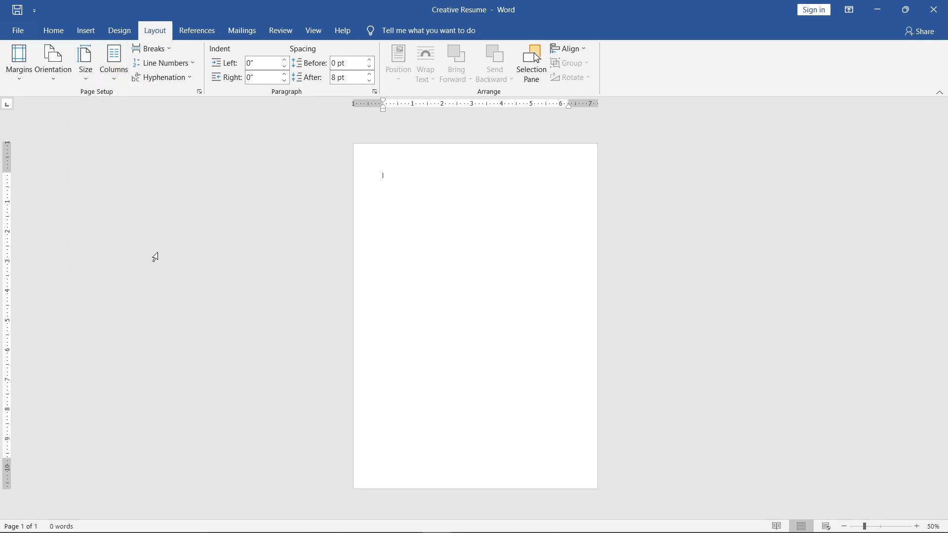
pyautogui.click(29, 86)
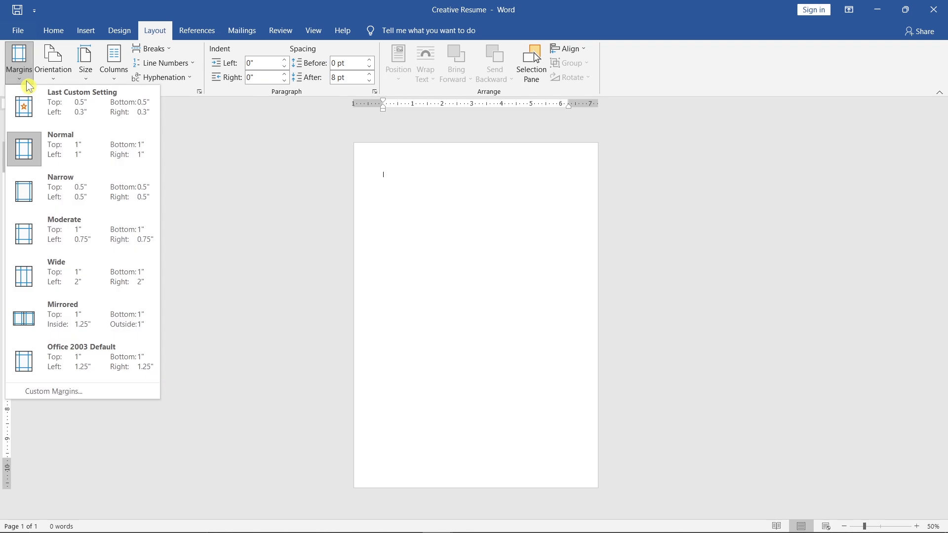
pyautogui.click(98, 186)
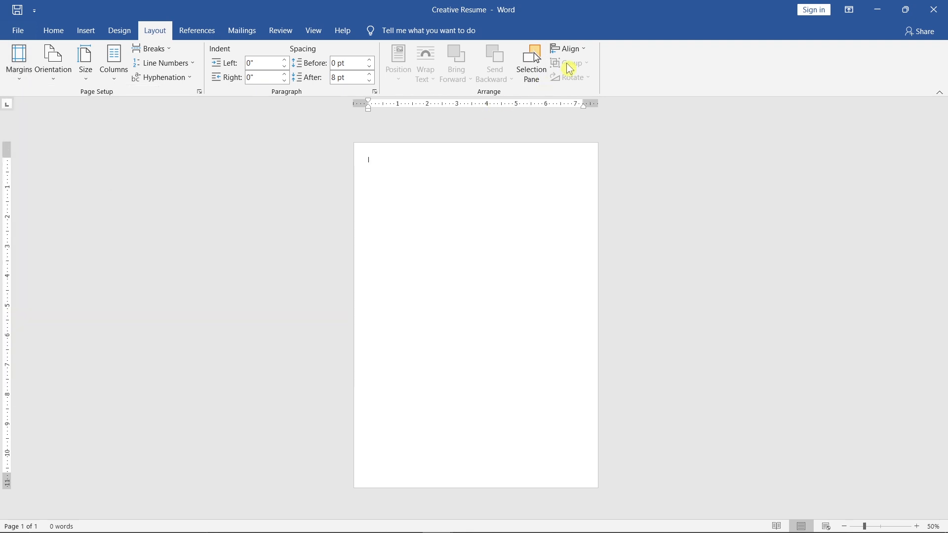
# - Turn on alignment guides for the document and set the theme fonts to Candara
pyautogui.click(574, 49)
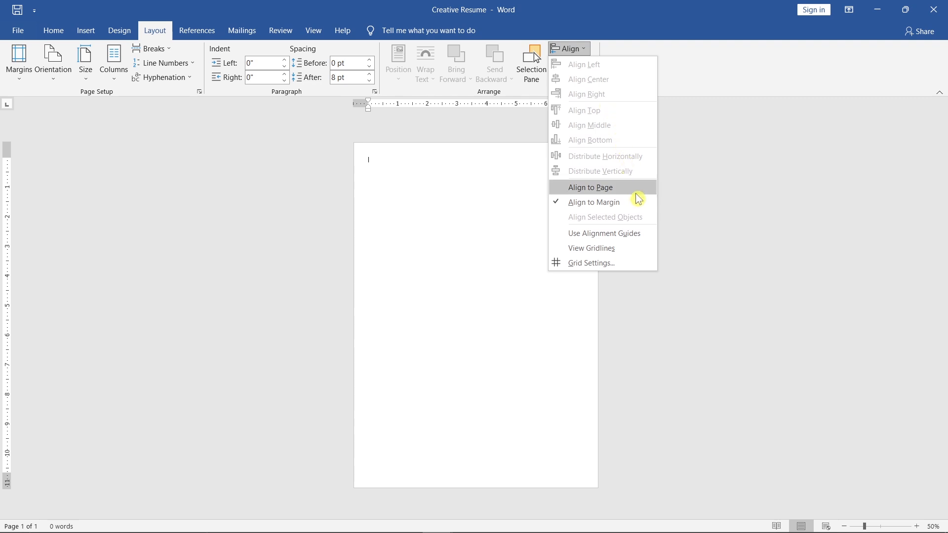
pyautogui.click(651, 233)
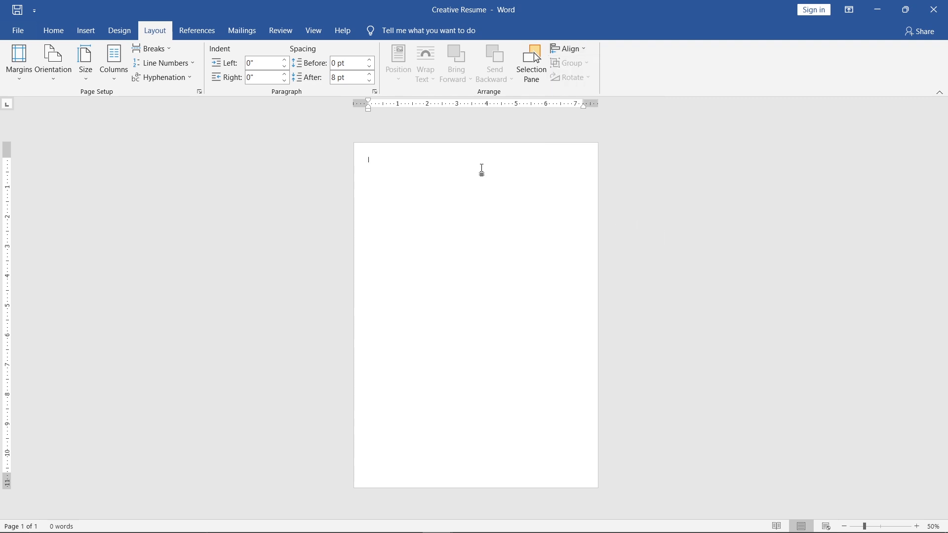
pyautogui.click(121, 32)
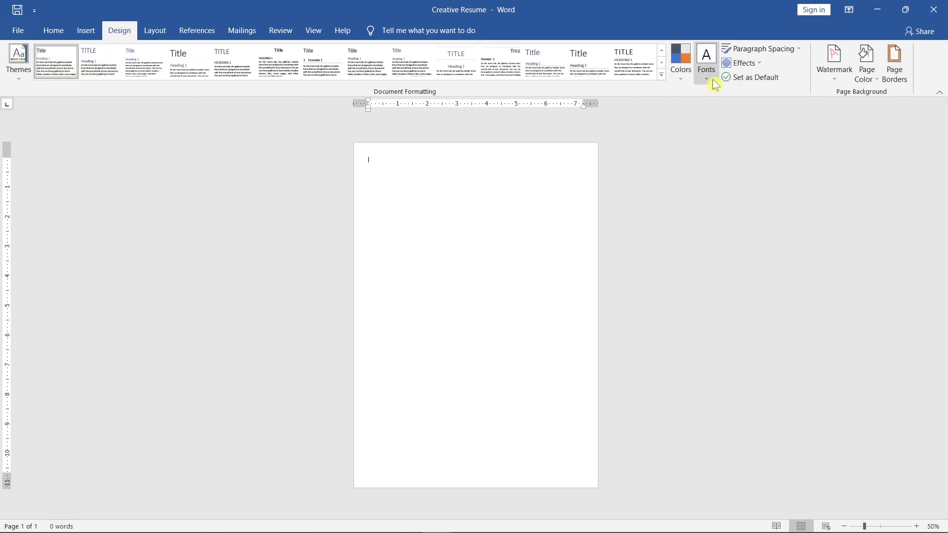
pyautogui.click(711, 74)
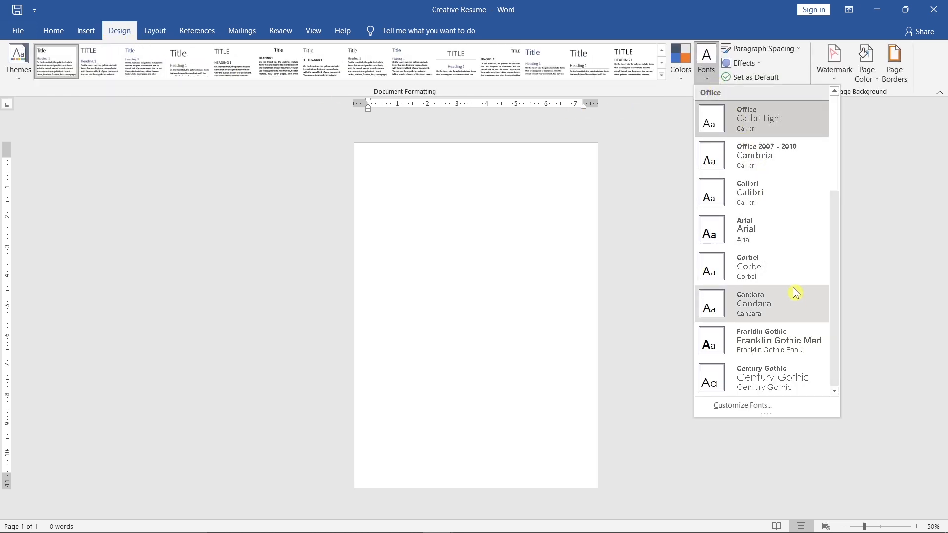
pyautogui.click(798, 301)
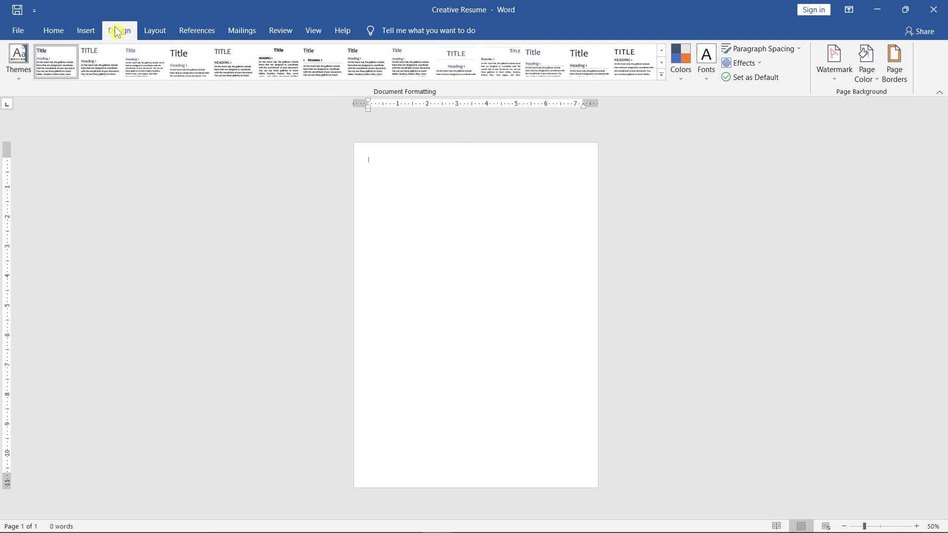
# - Draw a rectangle about 2.78" high and 1.93" wide near the page's upper-left corner
pyautogui.click(95, 37)
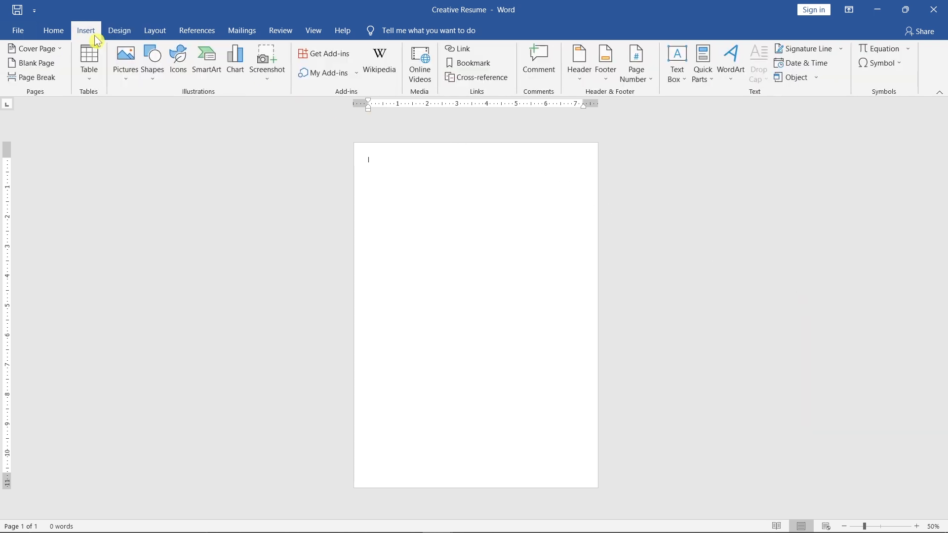
pyautogui.click(163, 82)
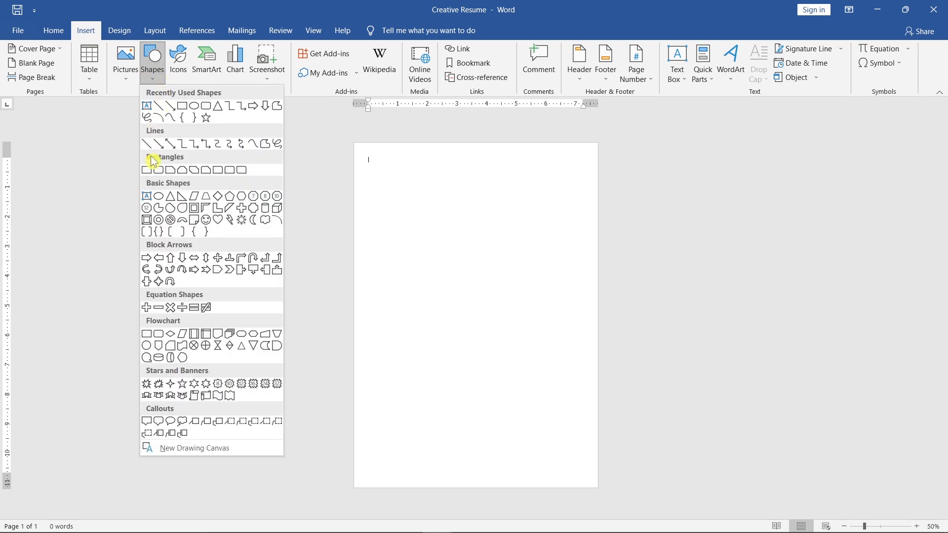
pyautogui.click(149, 171)
pyautogui.moveTo(366, 161); pyautogui.dragTo(428, 244)
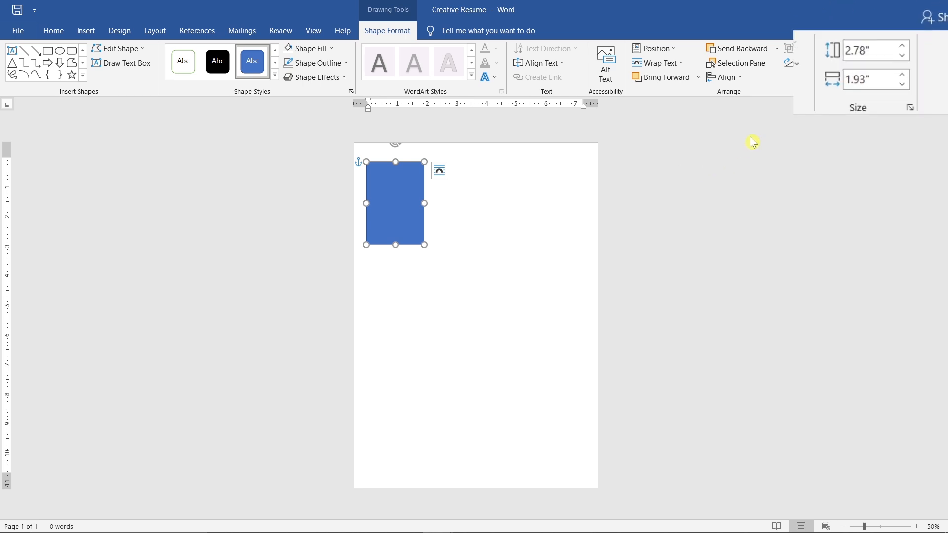
# - Set the rectangle's height to 11.69" and its width to 3"
pyautogui.click(872, 53)
pyautogui.write('11.69')
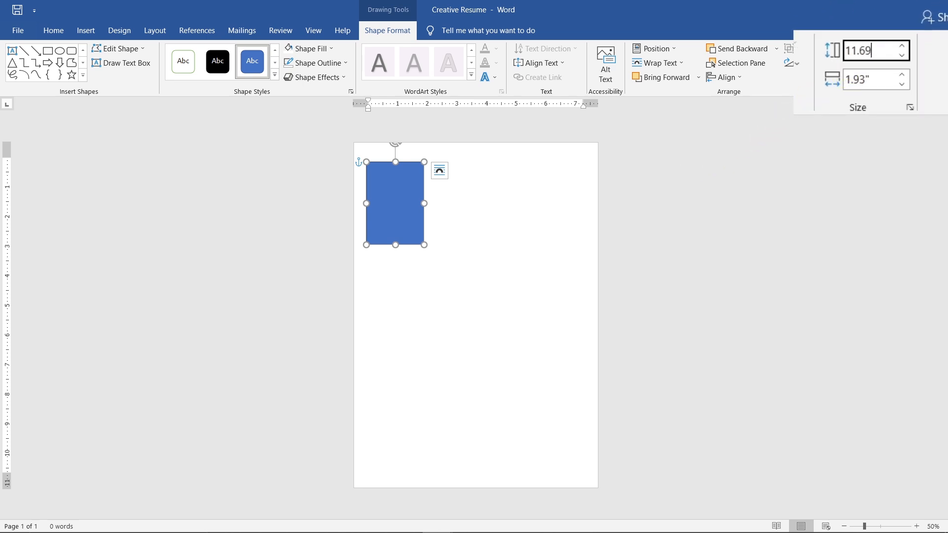
pyautogui.press('Return')
pyautogui.click(881, 76)
pyautogui.write('3')
pyautogui.press('Return')
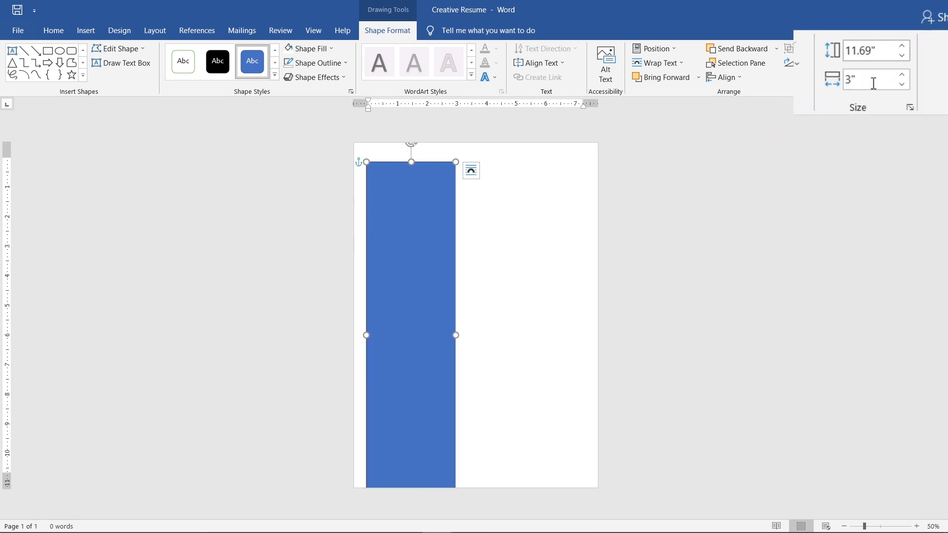
# - Remove the rectangle's outline and move it flush with the page's upper-left corner to form a full-height sidebar
pyautogui.click(348, 64)
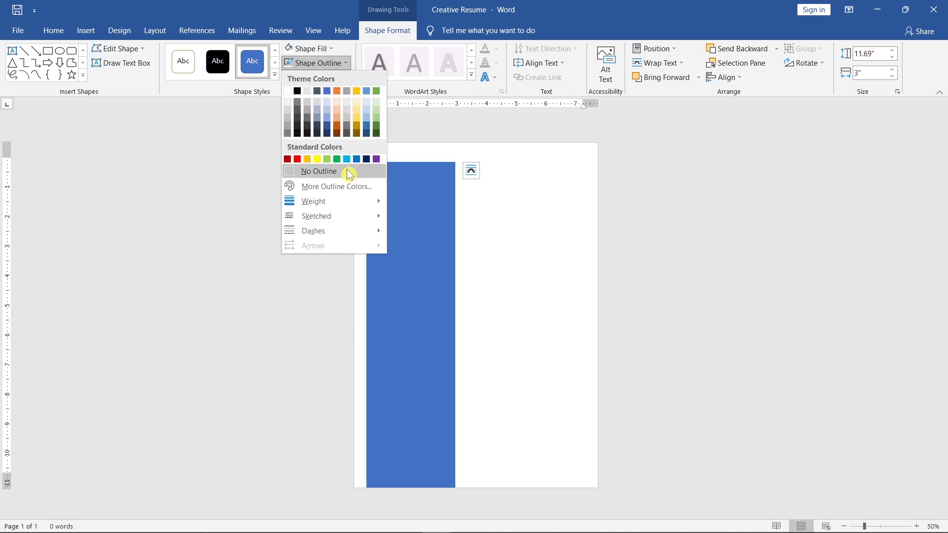
pyautogui.click(350, 174)
pyautogui.moveTo(393, 188); pyautogui.dragTo(382, 168)
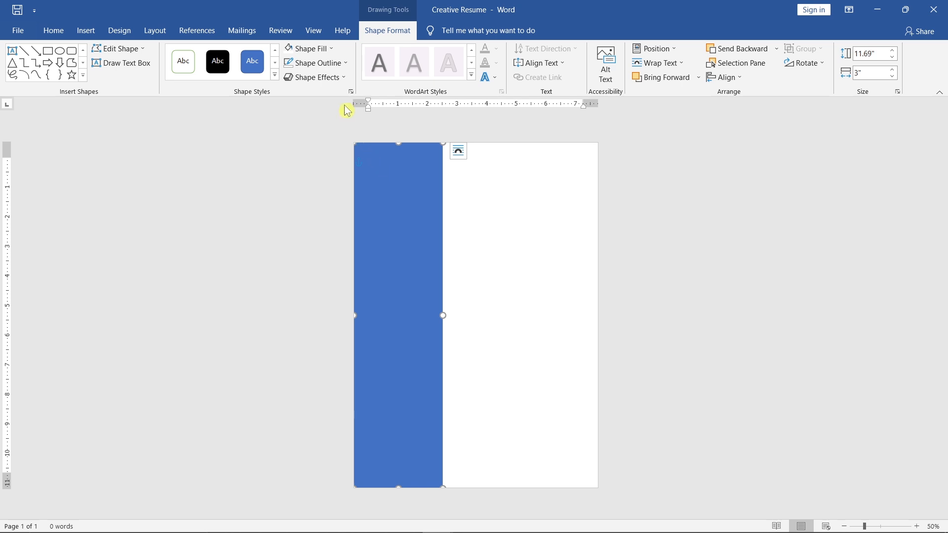
# - Fill the sidebar rectangle with Light Gray, Background 2, Darker 75%
pyautogui.click(334, 51)
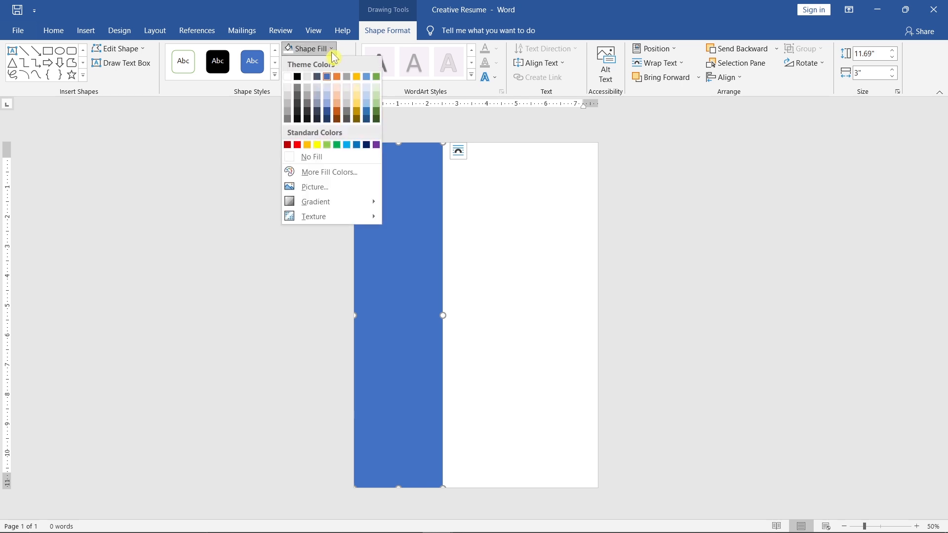
pyautogui.click(312, 116)
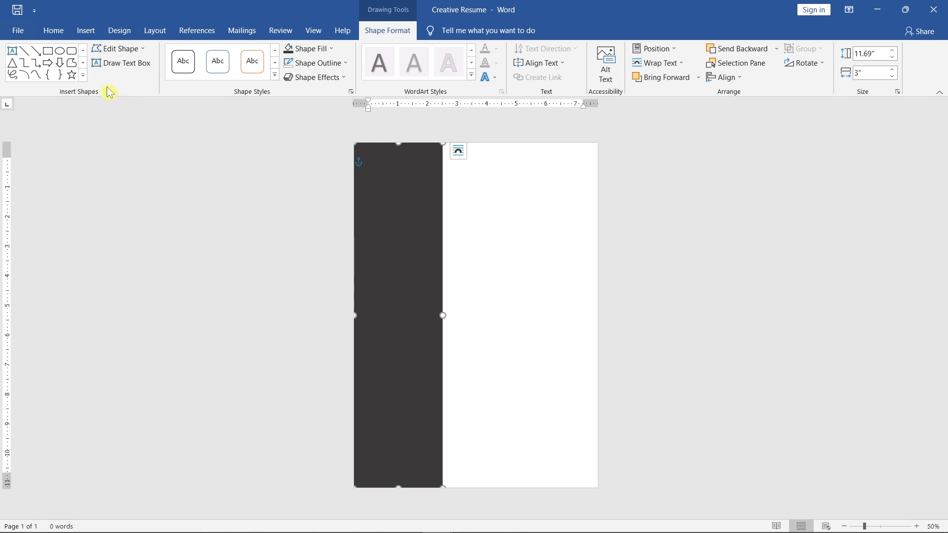
# - Draw a rounded rectangle about 1.43" high and 1.4" wide near the top of the dark sidebar
pyautogui.click(84, 77)
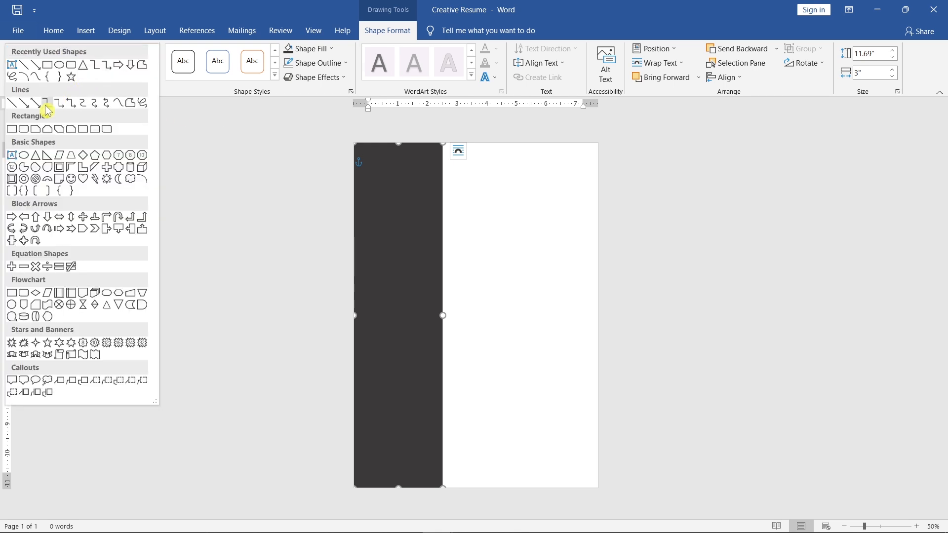
pyautogui.click(25, 130)
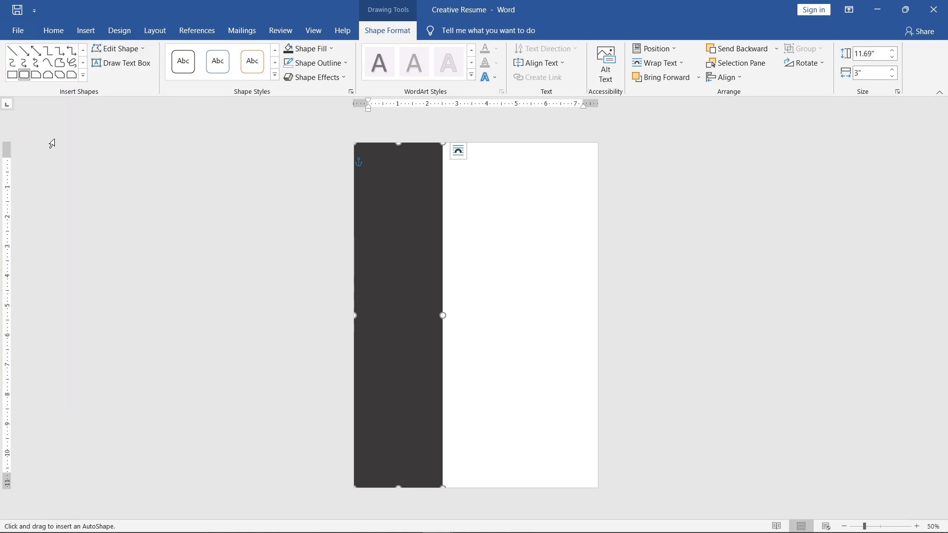
pyautogui.moveTo(367, 162); pyautogui.dragTo(408, 205)
# - Set the rounded rectangle's height and width to 2" each
pyautogui.scroll(7, 408, 205)
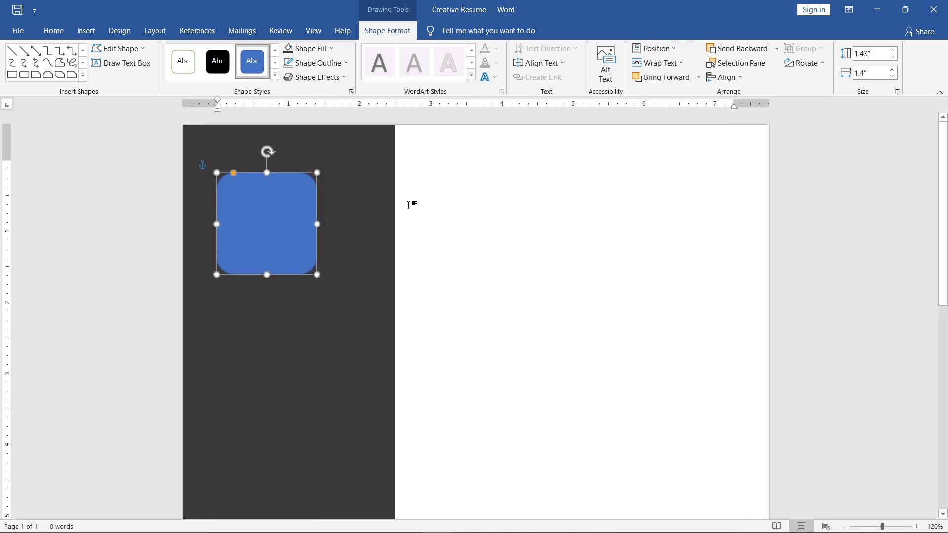
pyautogui.click(871, 52)
pyautogui.doubleClick(872, 52)
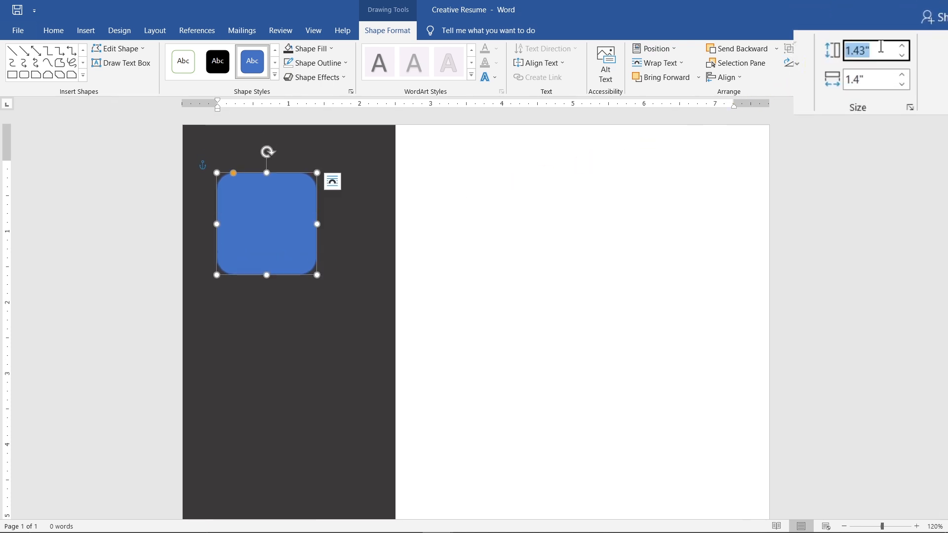
pyautogui.write('2')
pyautogui.press('Return')
pyautogui.doubleClick(872, 73)
pyautogui.write('2')
pyautogui.press('Return')
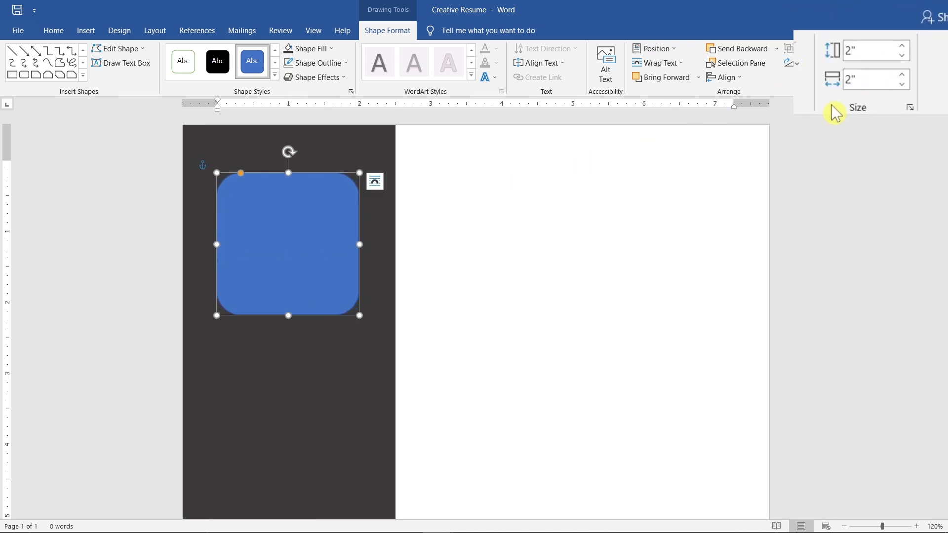
# - Fill the rounded rectangle with the picture file Profile Photo from the computer's Photo folder
pyautogui.click(336, 48)
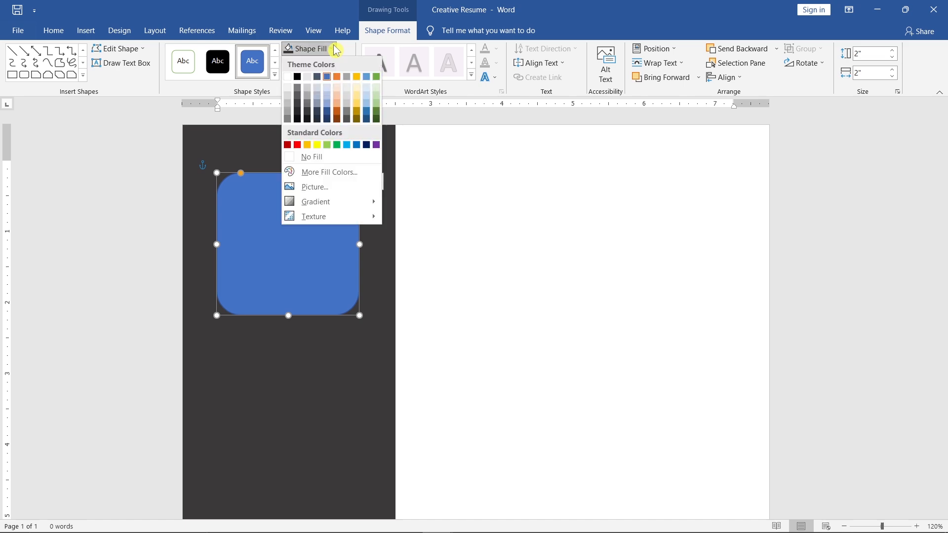
pyautogui.click(345, 196)
pyautogui.click(443, 218)
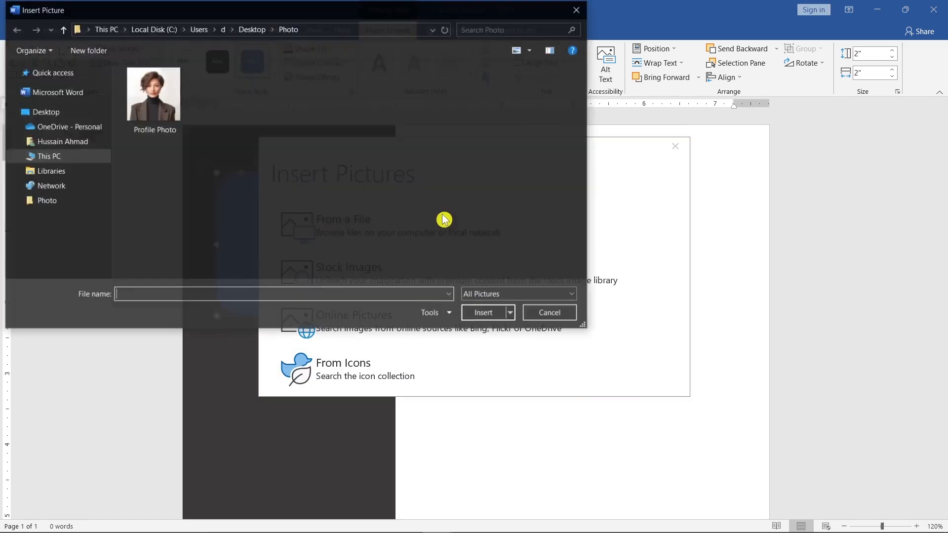
pyautogui.click(184, 105)
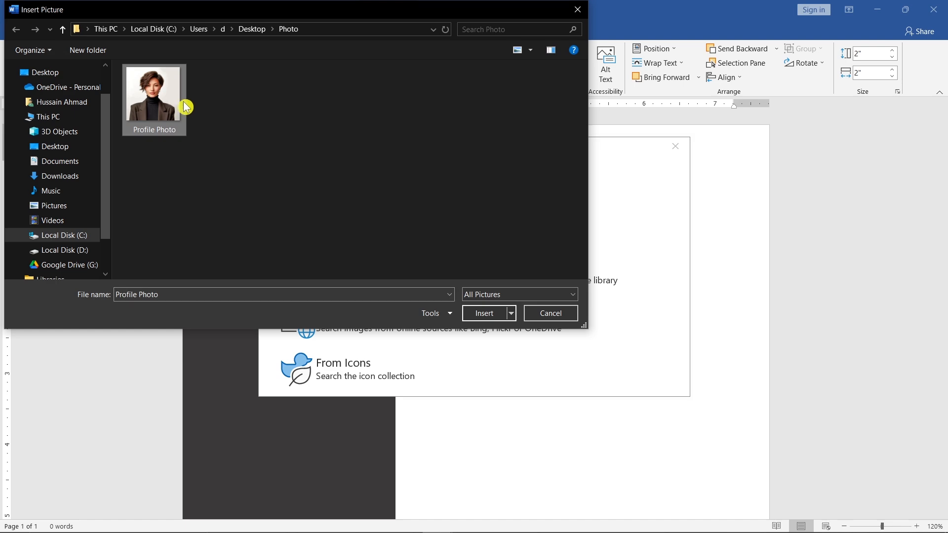
pyautogui.click(468, 313)
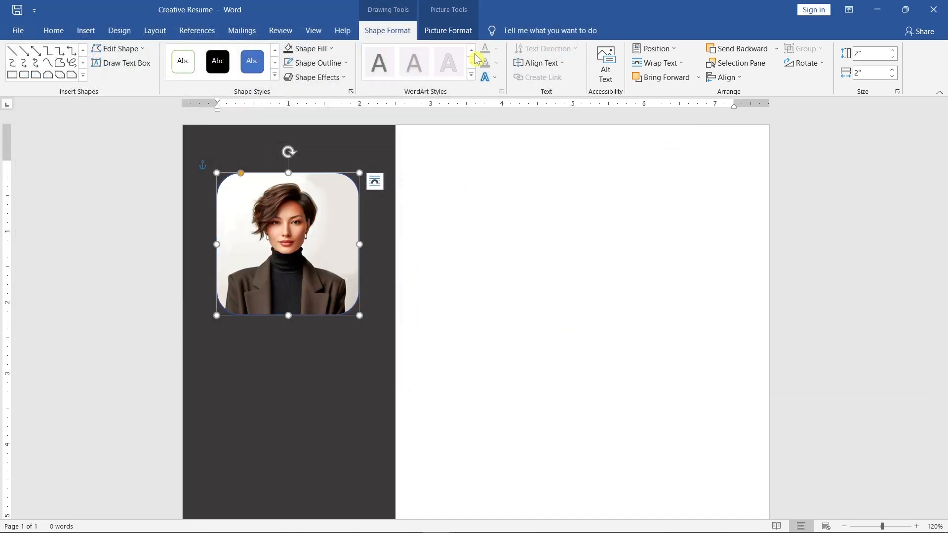
# - Enlarge the photo within its rounded crop frame and reposition it so the face and shoulders fill the frame
pyautogui.click(474, 34)
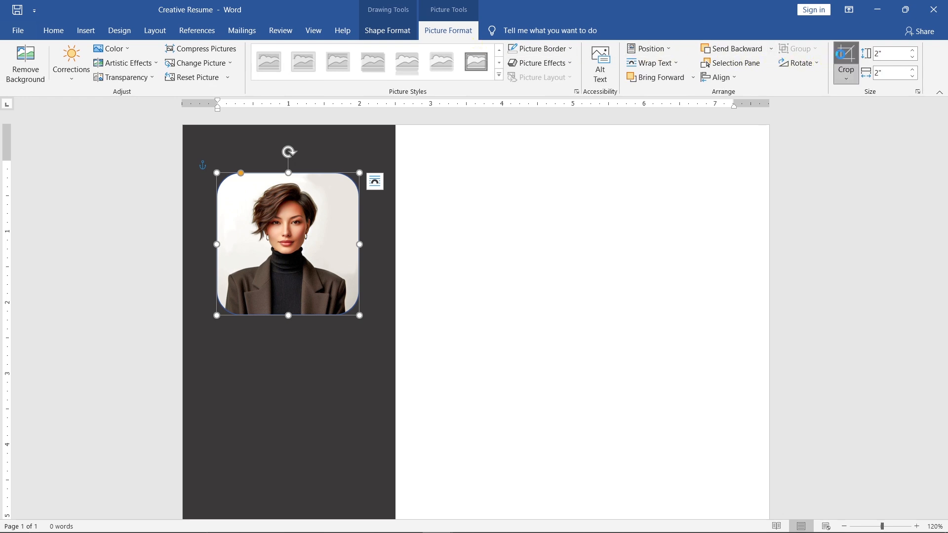
pyautogui.click(846, 61)
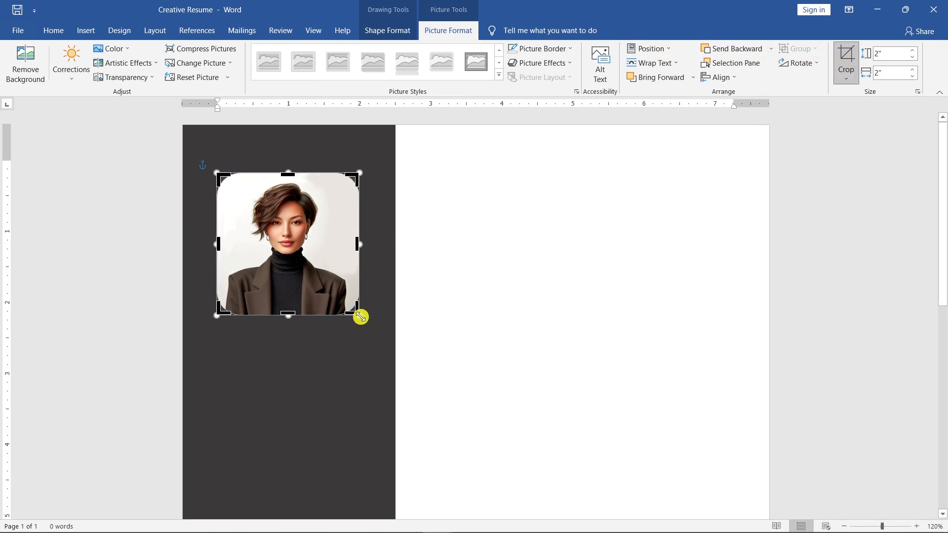
pyautogui.moveTo(361, 317); pyautogui.dragTo(425, 357)
pyautogui.moveTo(332, 279); pyautogui.dragTo(310, 272)
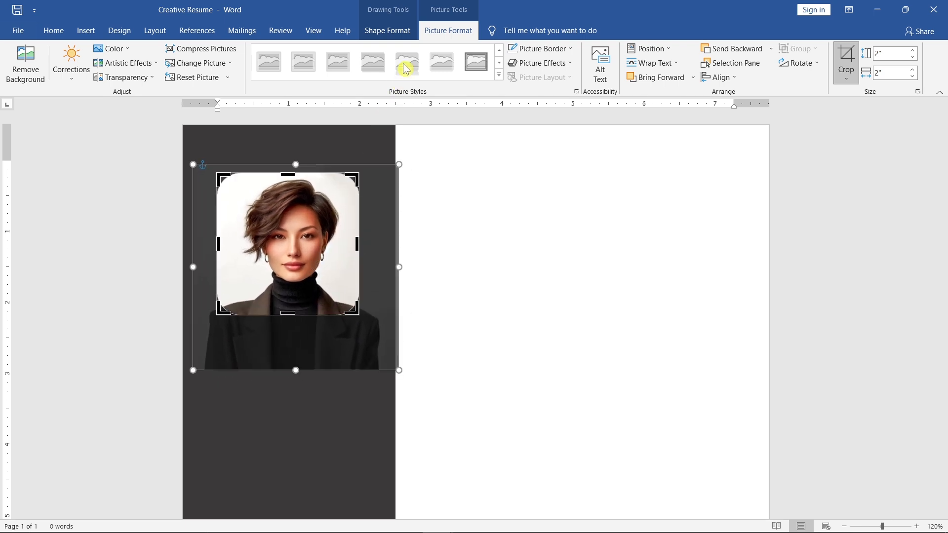
# - Set the outline weight of the rounded photo shape to 3 pt
pyautogui.click(412, 38)
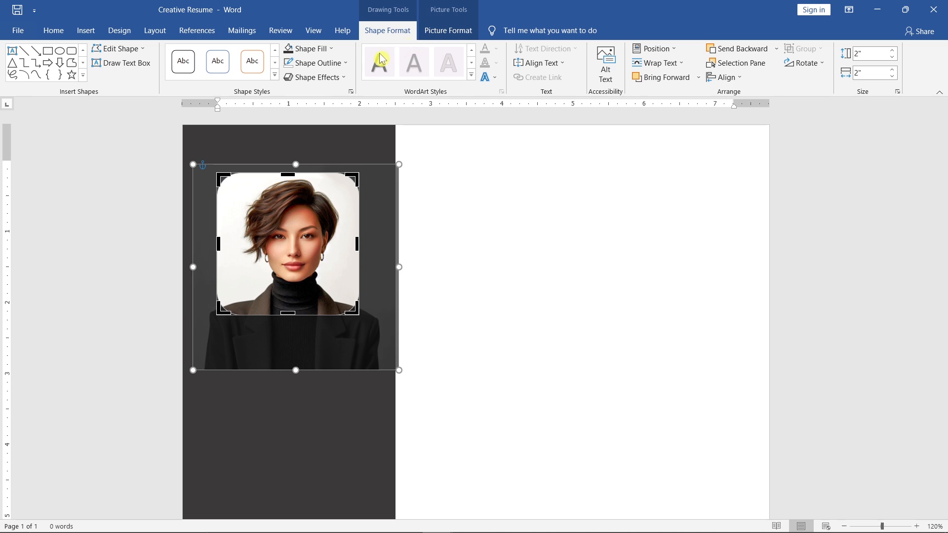
pyautogui.click(346, 63)
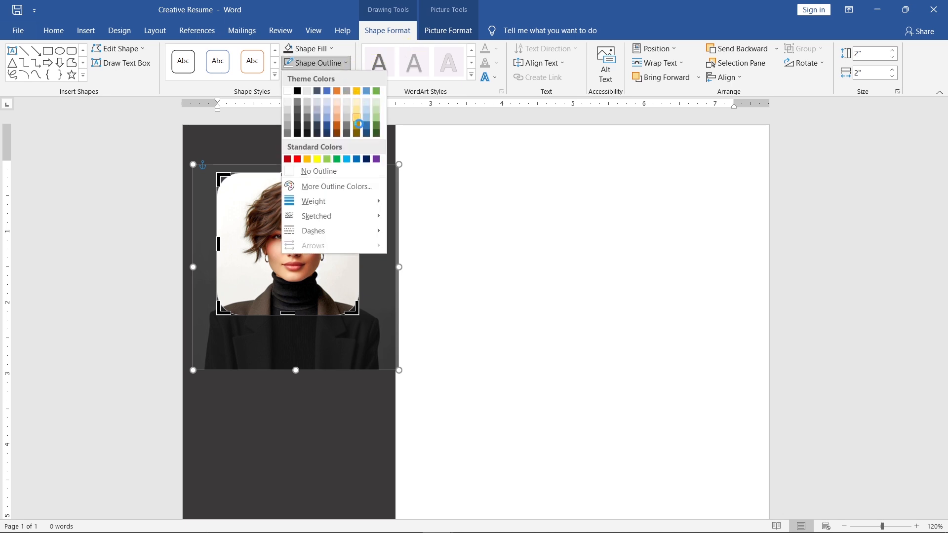
pyautogui.moveTo(372, 203)
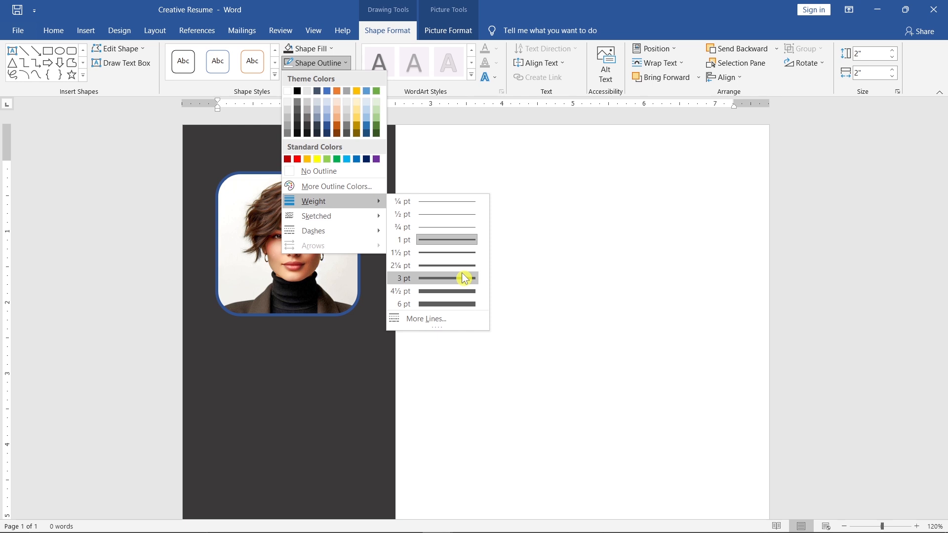
pyautogui.click(465, 278)
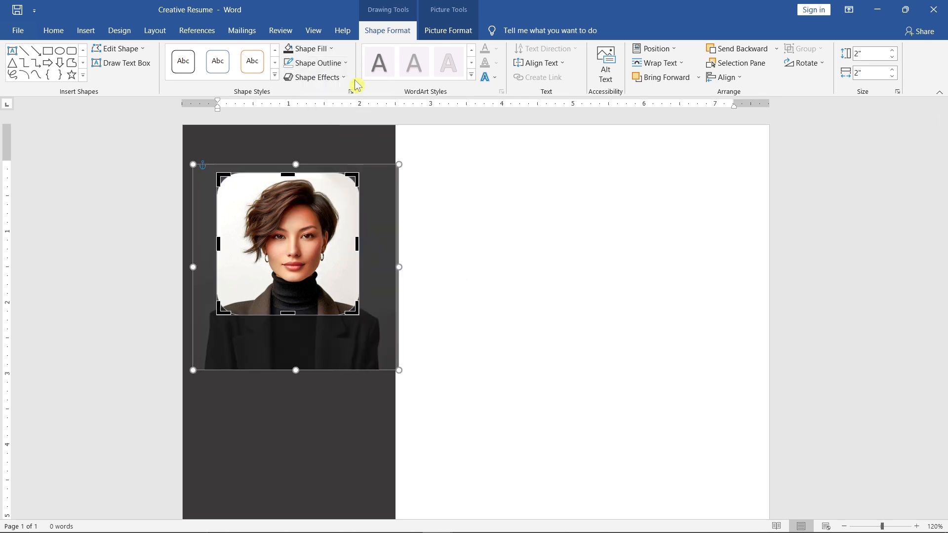
# - Set the rounded photo's outline colour to Orange, Accent 2, Lighter 80% and leave crop mode
pyautogui.click(345, 63)
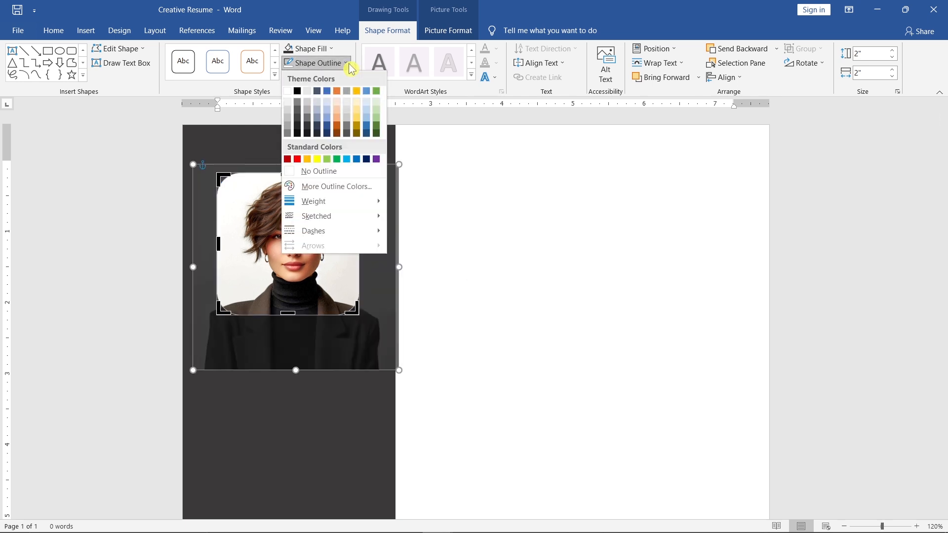
pyautogui.click(338, 104)
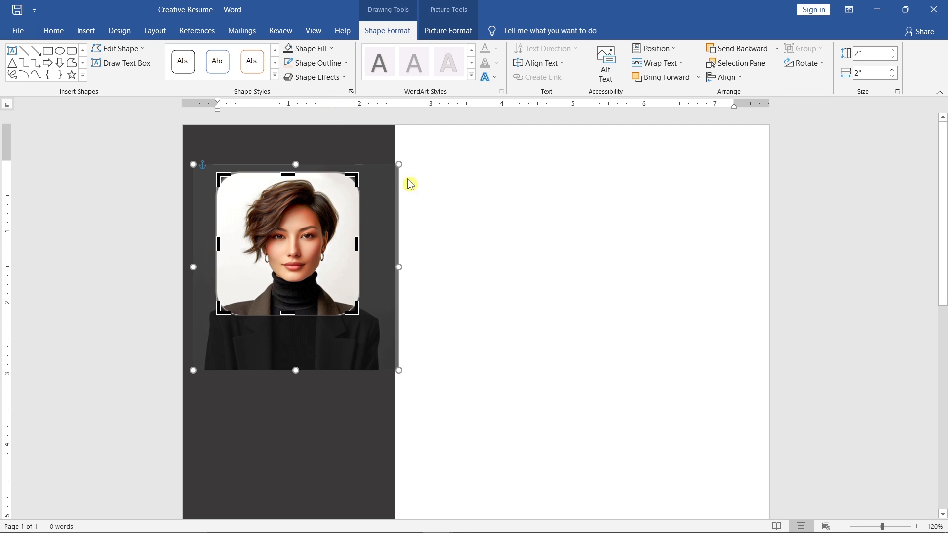
pyautogui.click(401, 184)
# - Move the rounded photo slightly up and centre it horizontally on the dark sidebar using Align Center
pyautogui.click(309, 172)
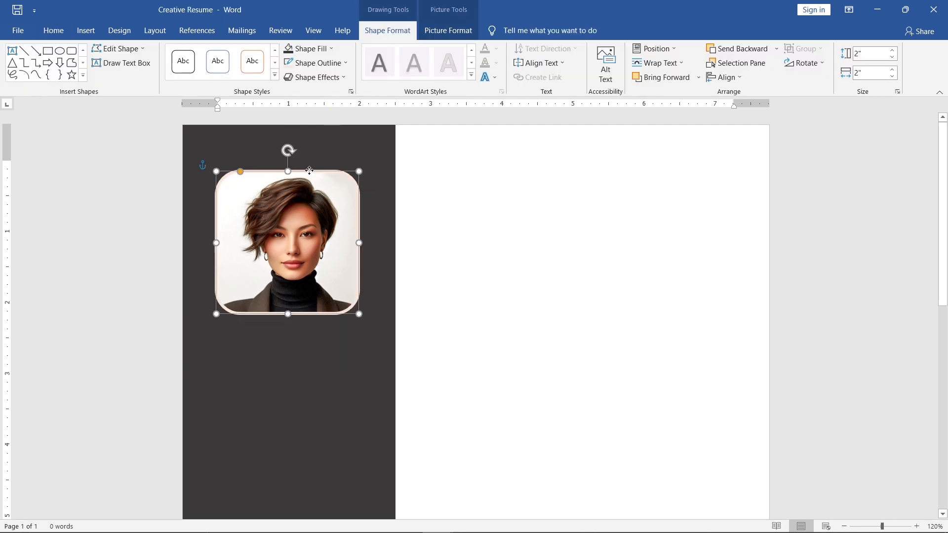
pyautogui.moveTo(309, 171); pyautogui.dragTo(309, 161)
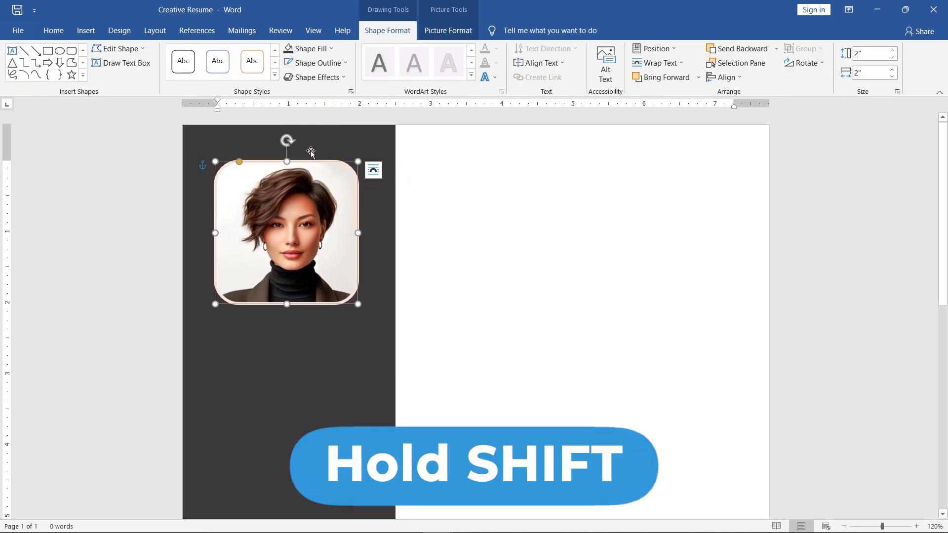
pyautogui.keyDown('shift'); pyautogui.click(320, 143); pyautogui.keyUp('shift')
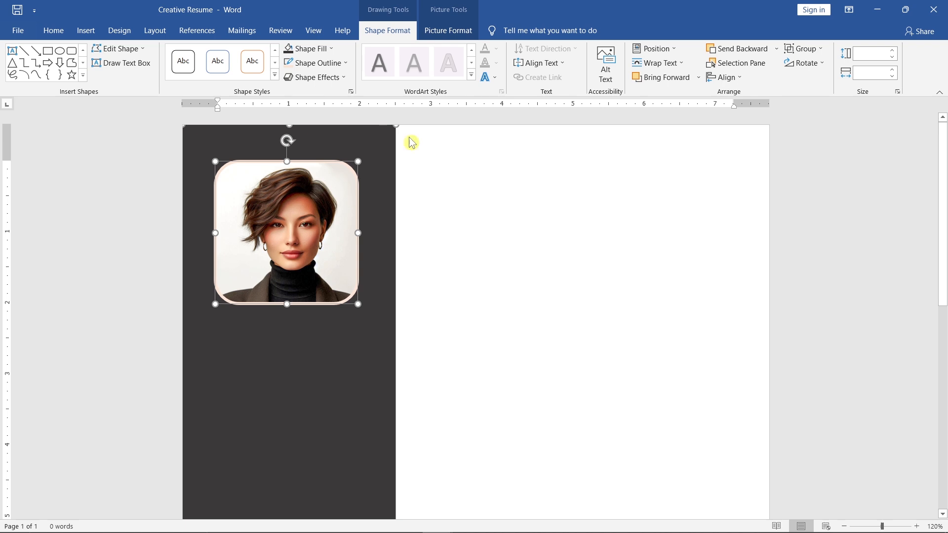
pyautogui.click(735, 79)
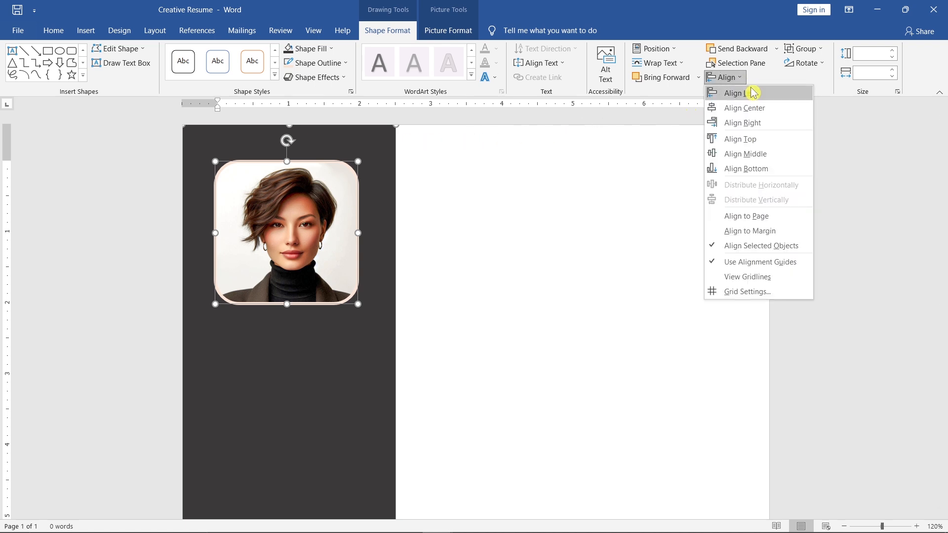
pyautogui.click(744, 108)
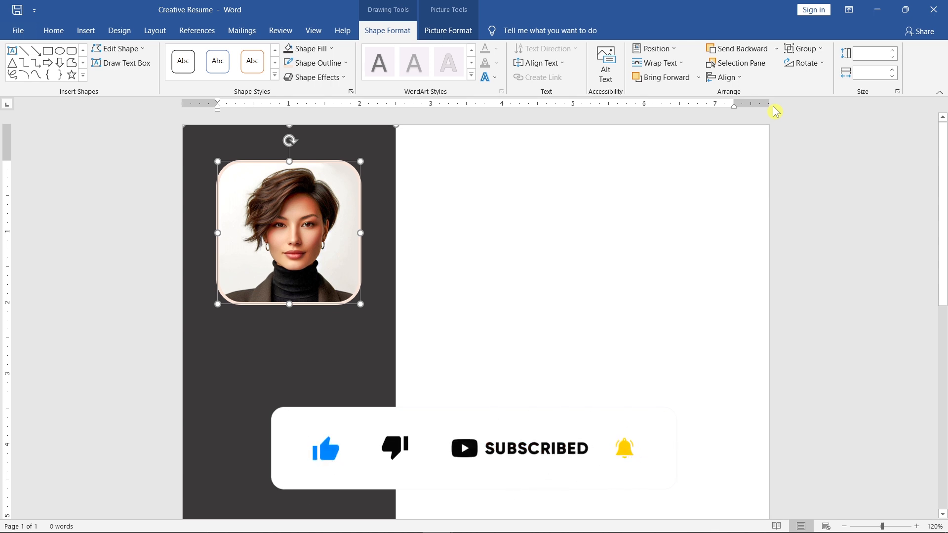
# - Draw a rectangle about 0.63" high and 1.89" wide on the sidebar below the photo
pyautogui.click(84, 76)
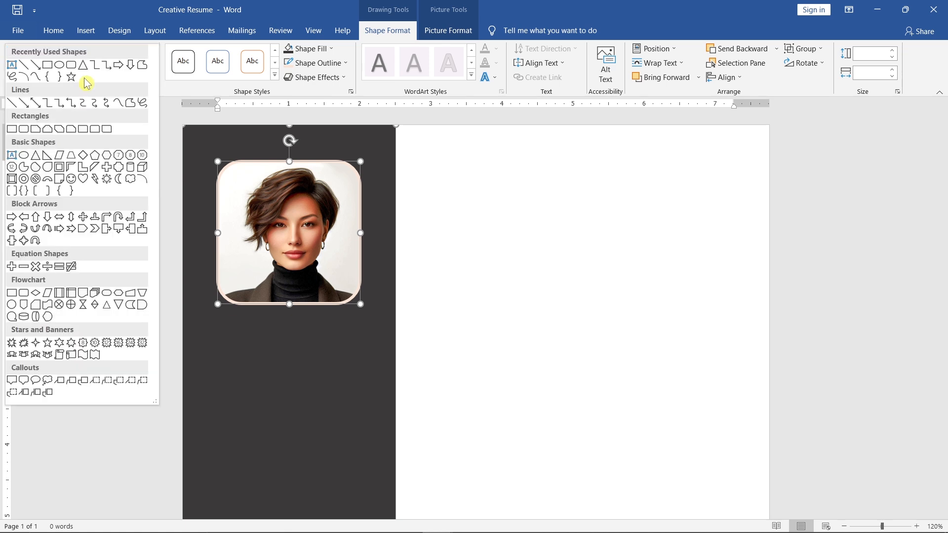
pyautogui.click(12, 128)
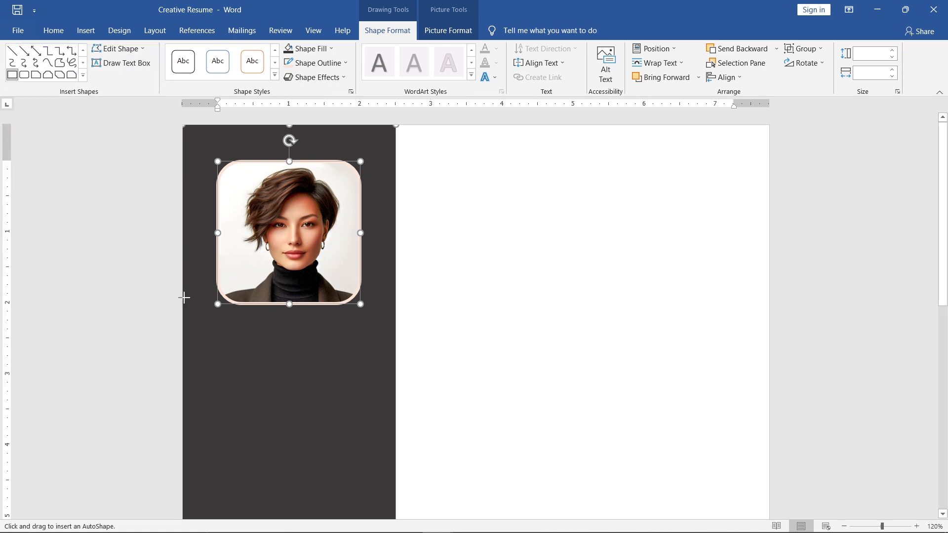
pyautogui.moveTo(186, 326); pyautogui.dragTo(320, 372)
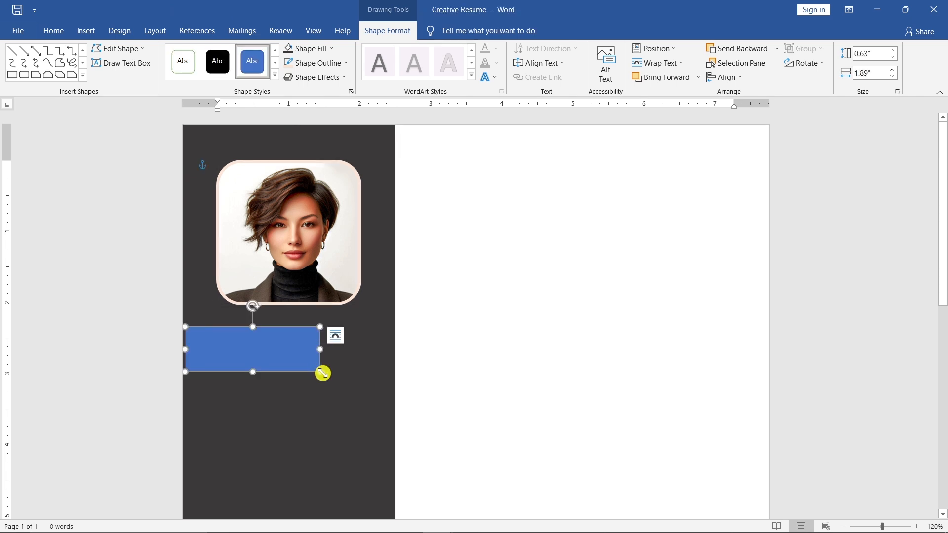
# - Set the new rectangle's height to 0.5" and its width to 2.5"
pyautogui.click(874, 56)
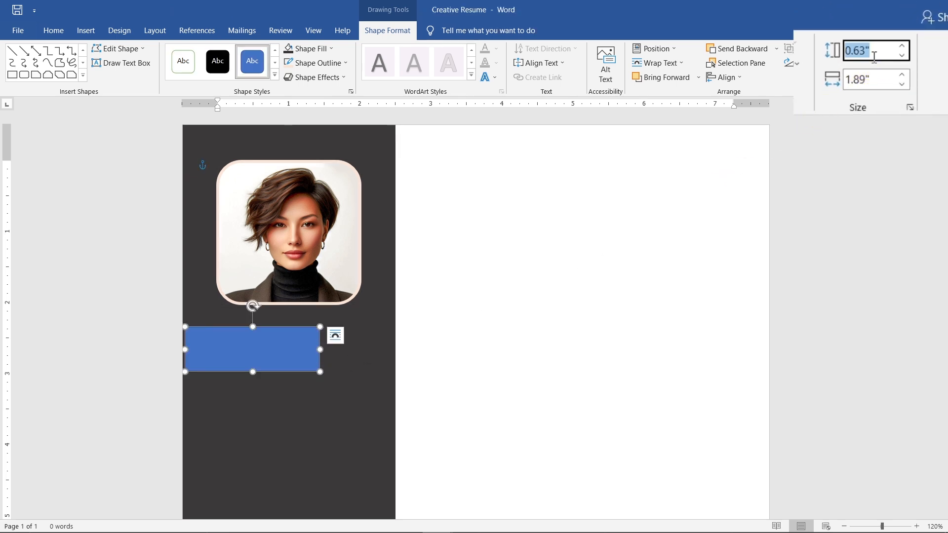
pyautogui.write('0.5')
pyautogui.press('Return')
pyautogui.click(881, 81)
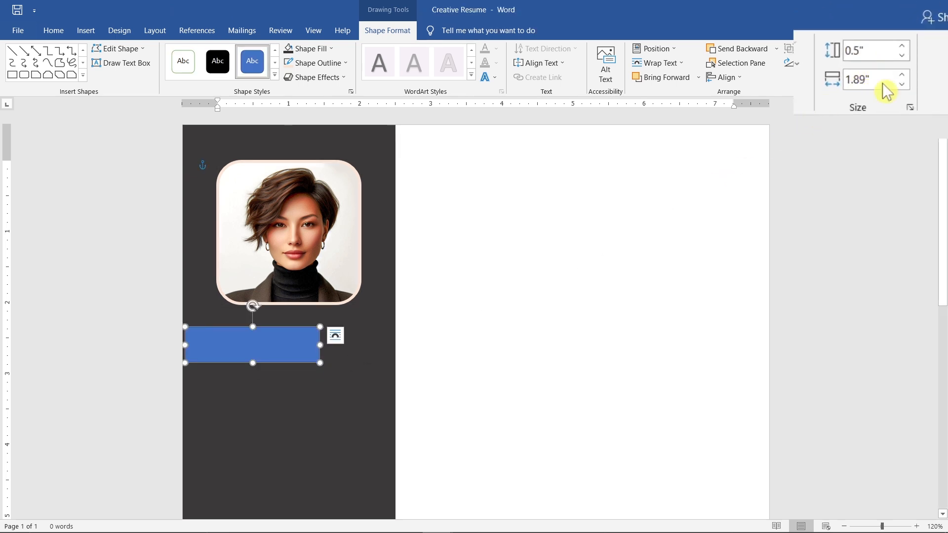
pyautogui.write('2.5')
pyautogui.press('Return')
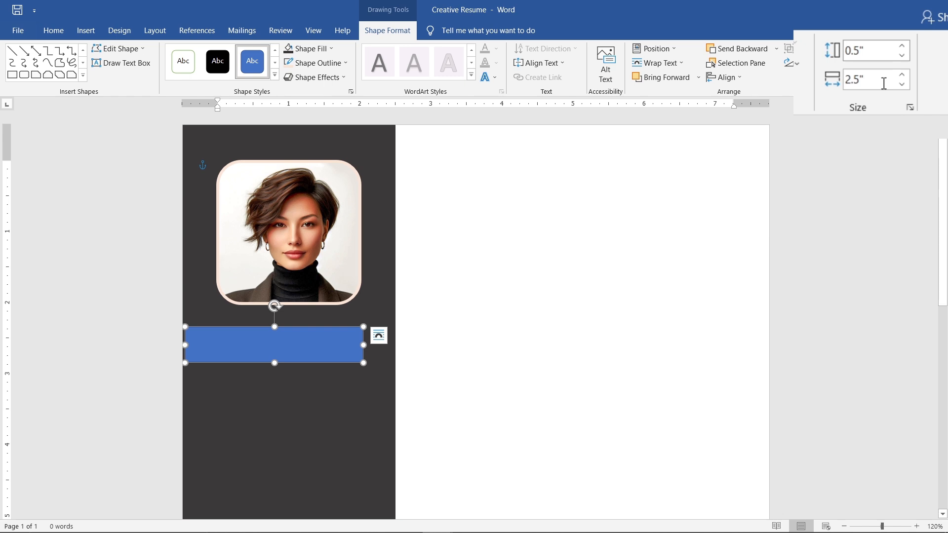
# - Remove the rectangle's outline and fill it with the theme colour Orange, Accent 2
pyautogui.click(345, 63)
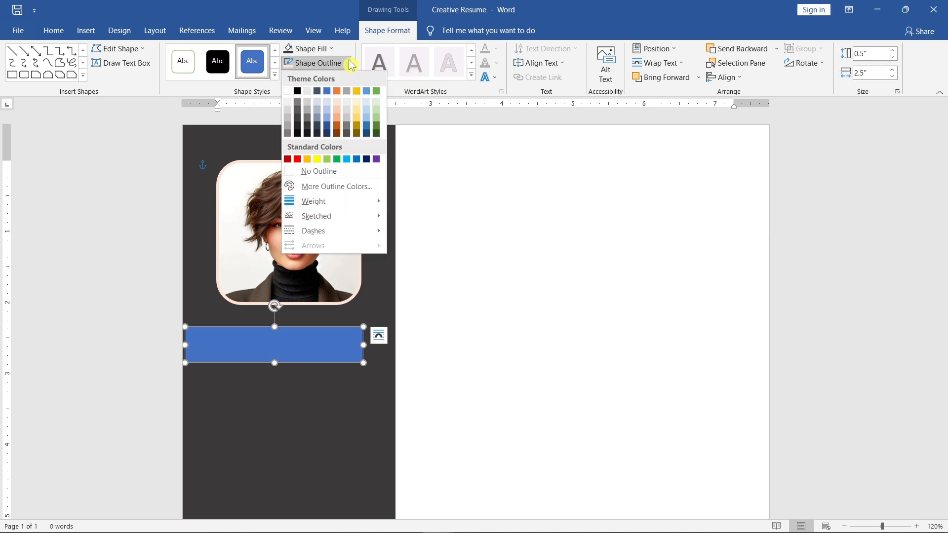
pyautogui.click(356, 172)
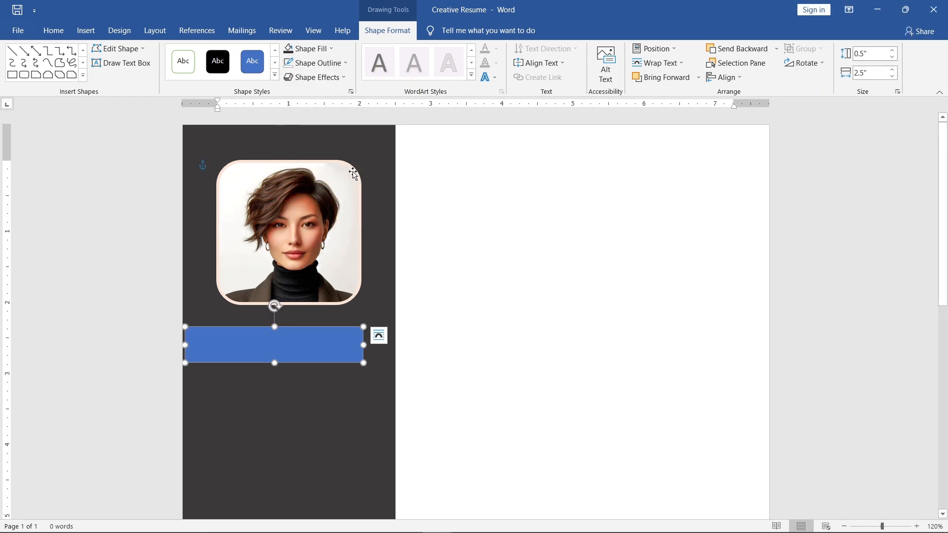
pyautogui.click(337, 49)
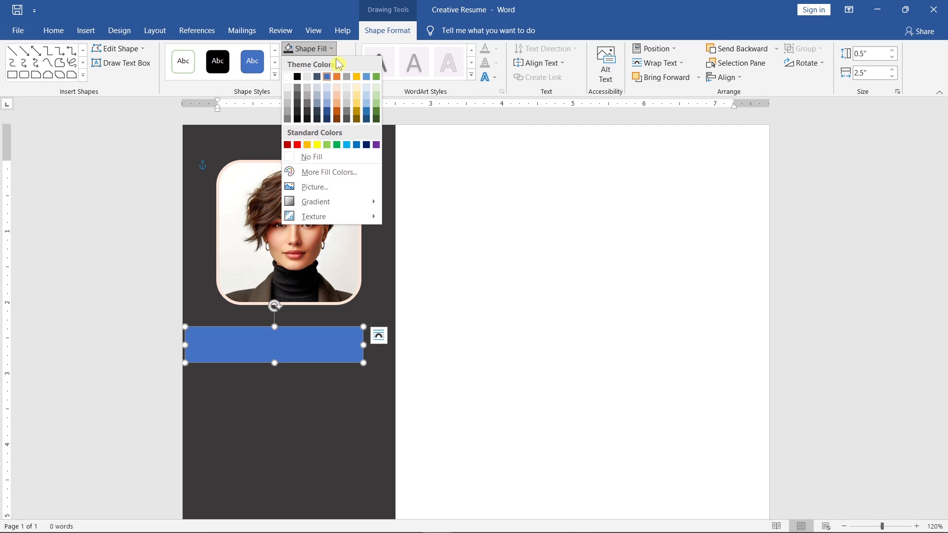
pyautogui.click(336, 75)
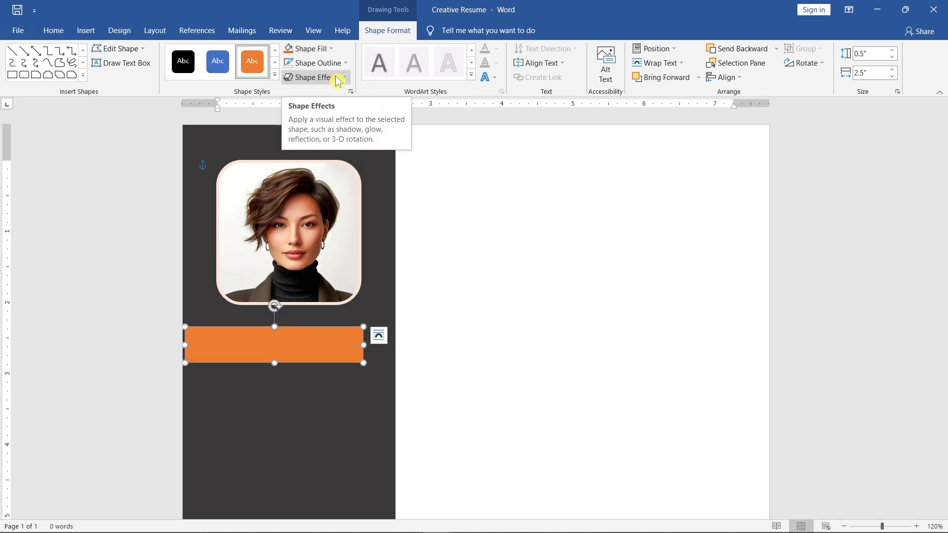
# - Move the orange bar slightly down and flush with the sidebar's left edge, then deselect it
pyautogui.moveTo(291, 326); pyautogui.dragTo(292, 351)
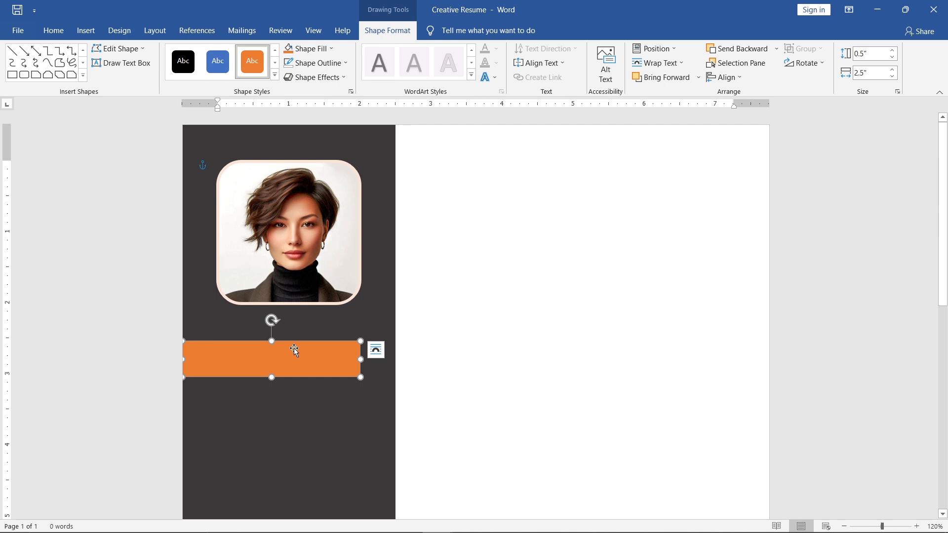
pyautogui.click(528, 320)
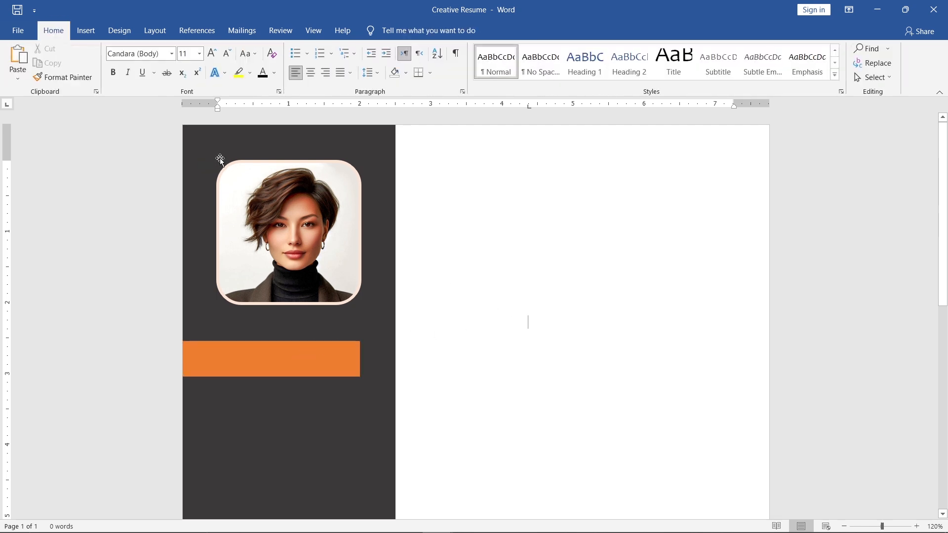
# - Search the stock icons for "Person" and insert the plain head-and-shoulders icon
pyautogui.click(95, 31)
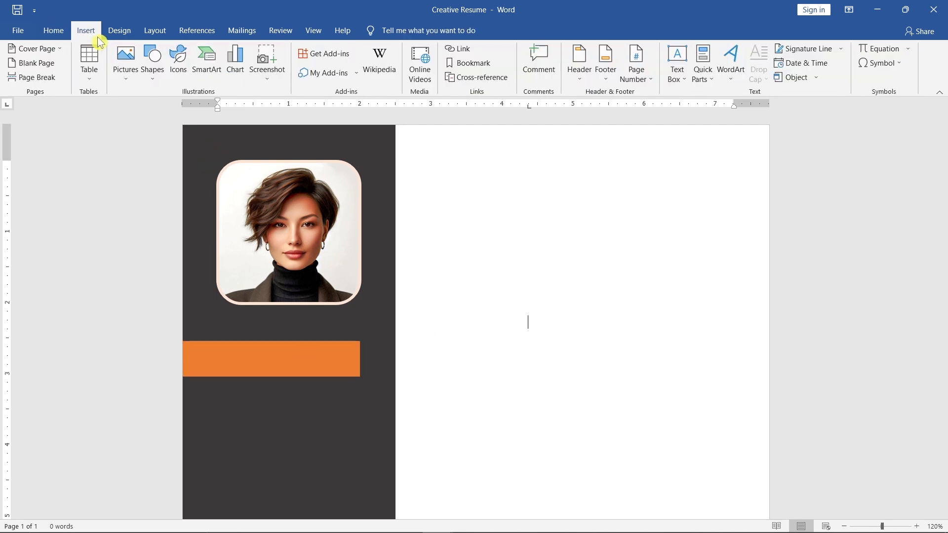
pyautogui.click(178, 79)
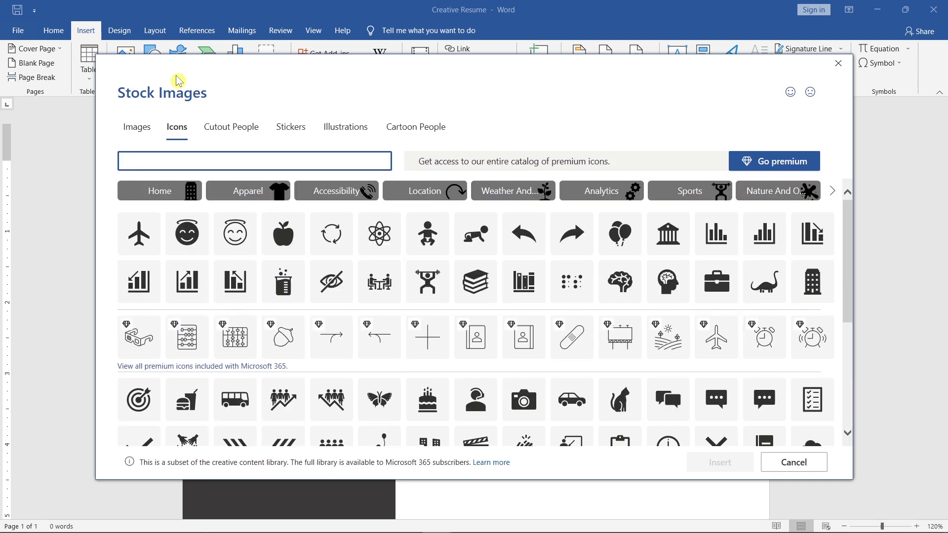
pyautogui.write('Person')
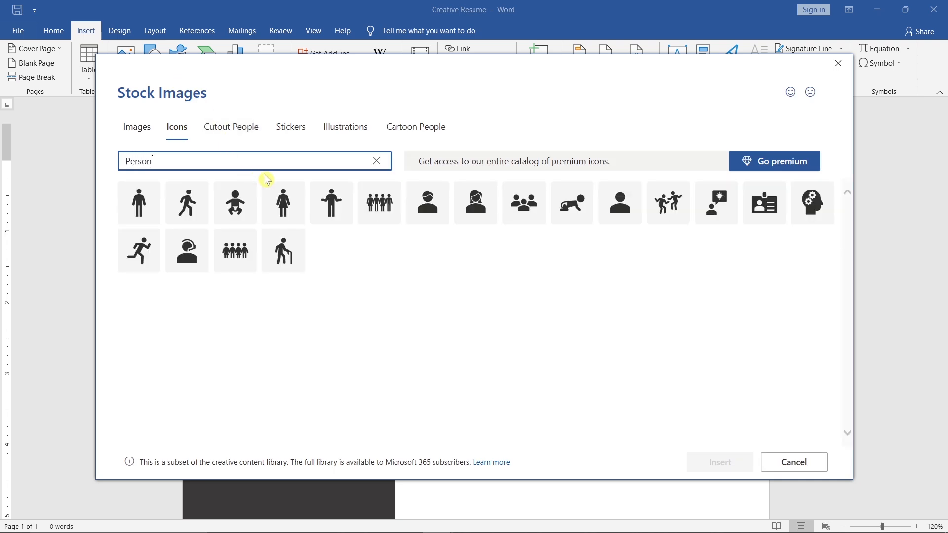
pyautogui.click(627, 212)
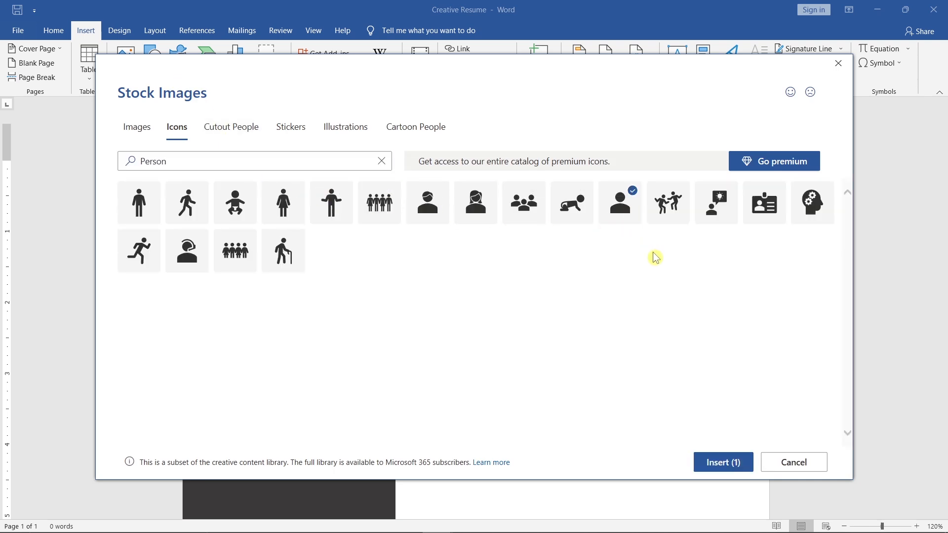
pyautogui.click(699, 458)
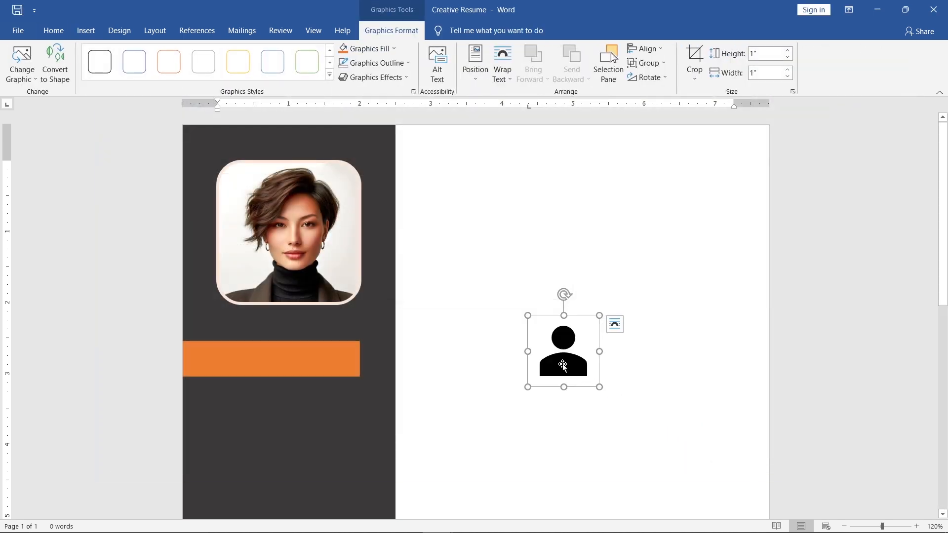
# - Set the person icon's text wrapping to In Front of Text and move it onto the orange bar
pyautogui.rightClick(563, 367)
pyautogui.moveTo(625, 318)
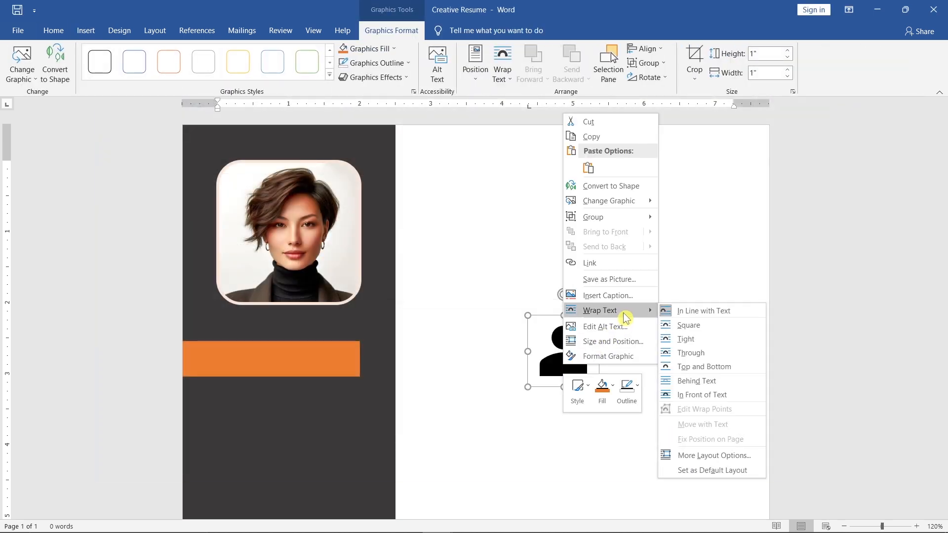
pyautogui.click(743, 398)
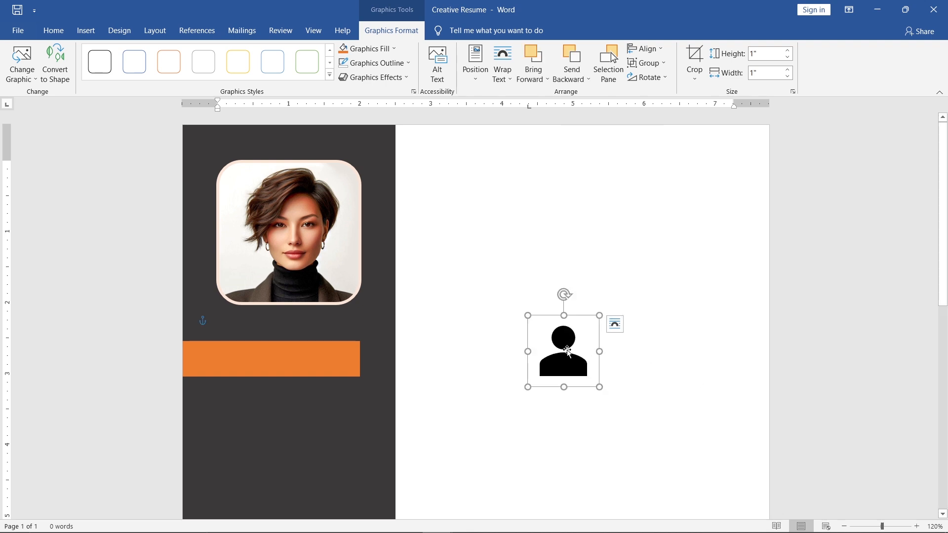
pyautogui.moveTo(567, 351); pyautogui.dragTo(245, 354)
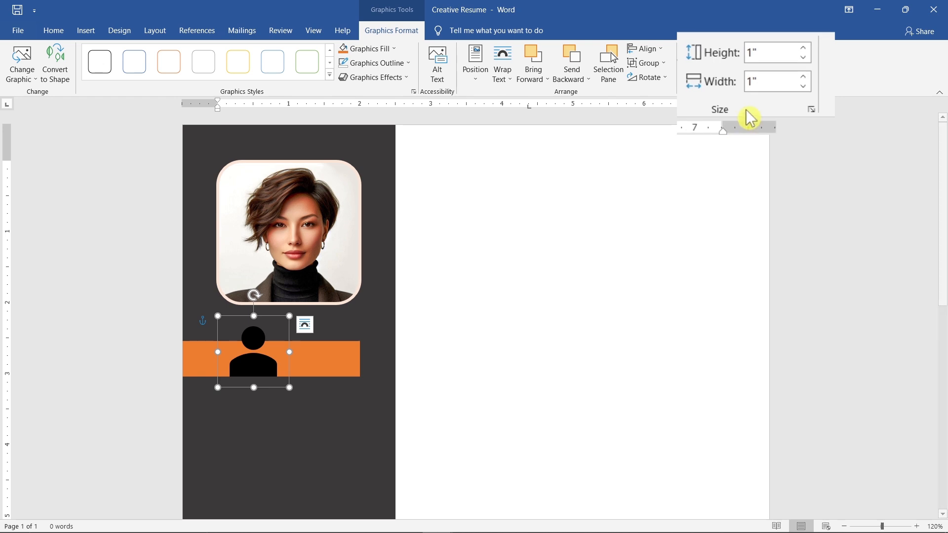
# - Resize the person icon to a height of 0.3"
pyautogui.click(767, 56)
pyautogui.write('0.3')
pyautogui.press('Return')
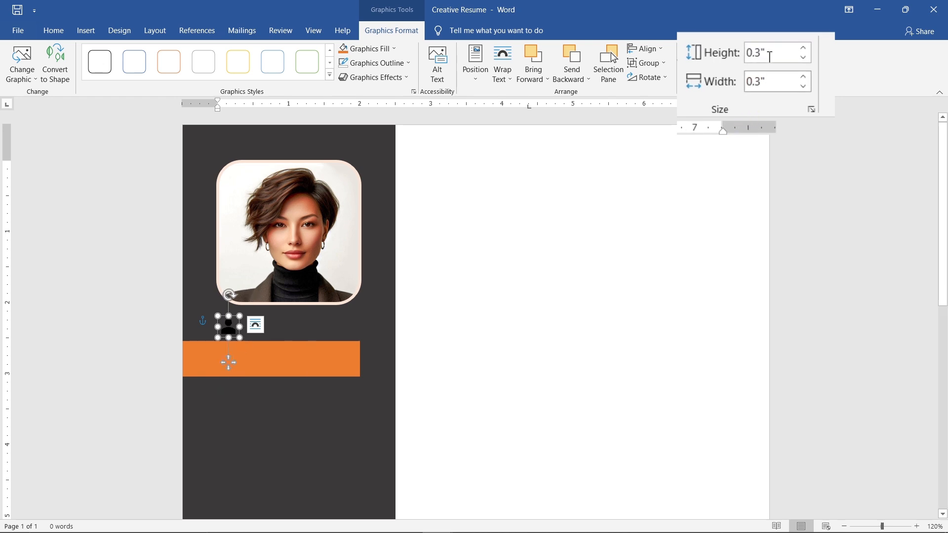
# - Place the person icon inside the orange bar near its left end and fill it with Light Gray, Background 2, Darker 75%
pyautogui.moveTo(240, 325); pyautogui.dragTo(233, 360)
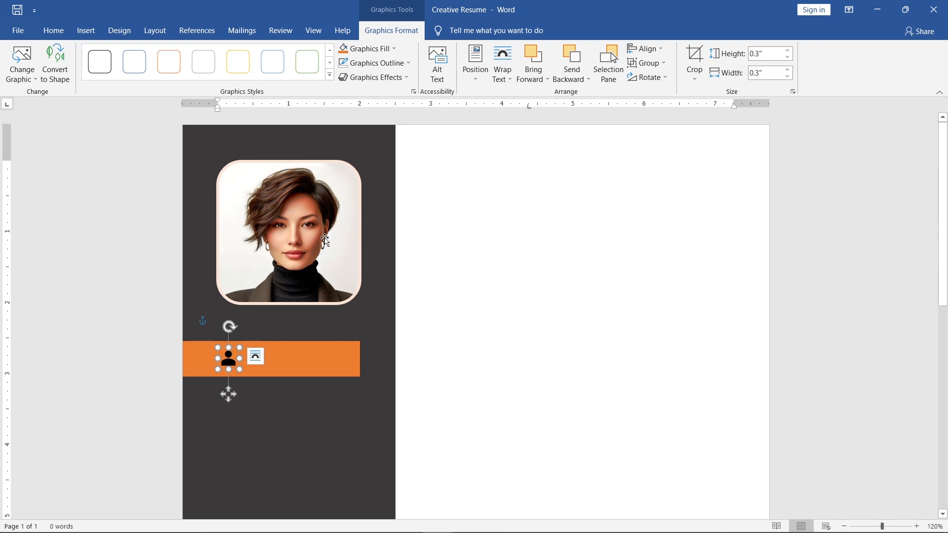
pyautogui.click(399, 48)
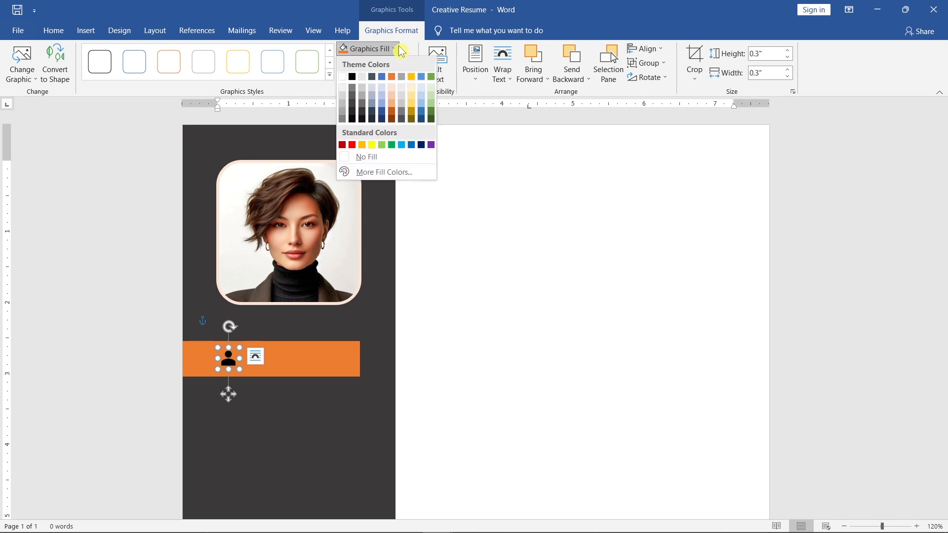
pyautogui.click(366, 114)
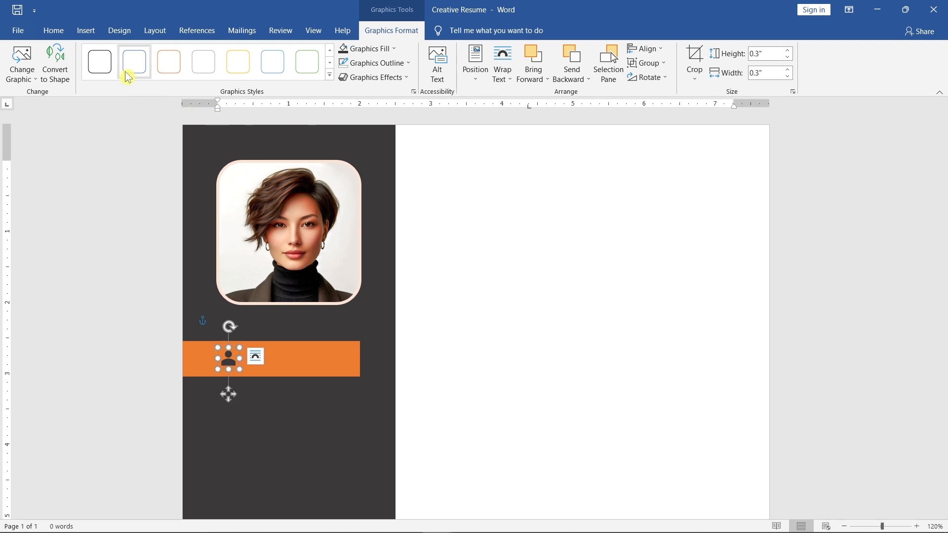
# - Draw a text box about 0.39" high and 1.44" wide on the orange bar, just right of the person icon
pyautogui.click(87, 30)
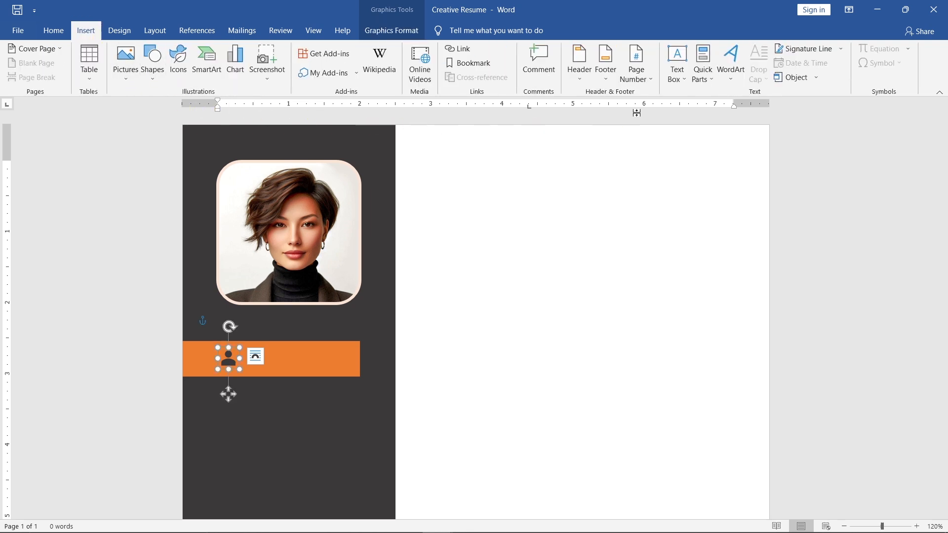
pyautogui.click(681, 79)
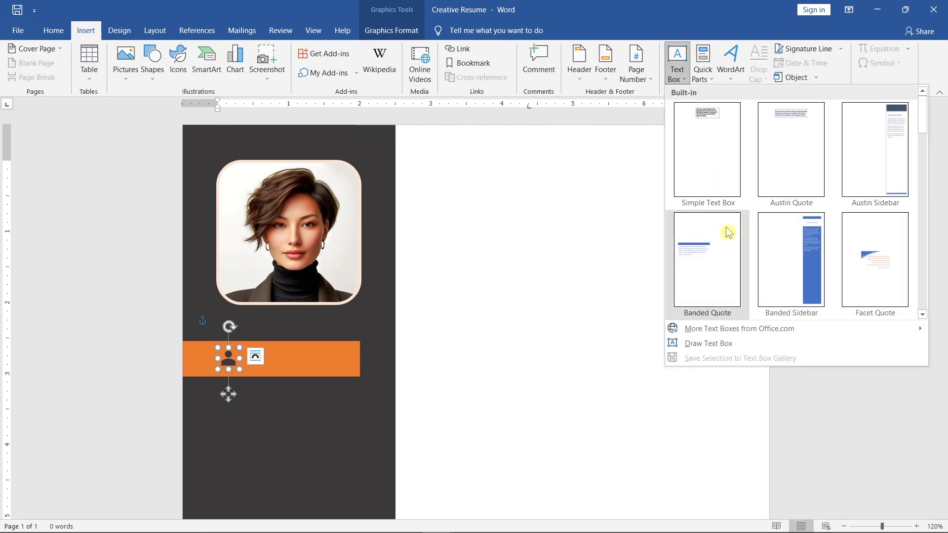
pyautogui.click(748, 344)
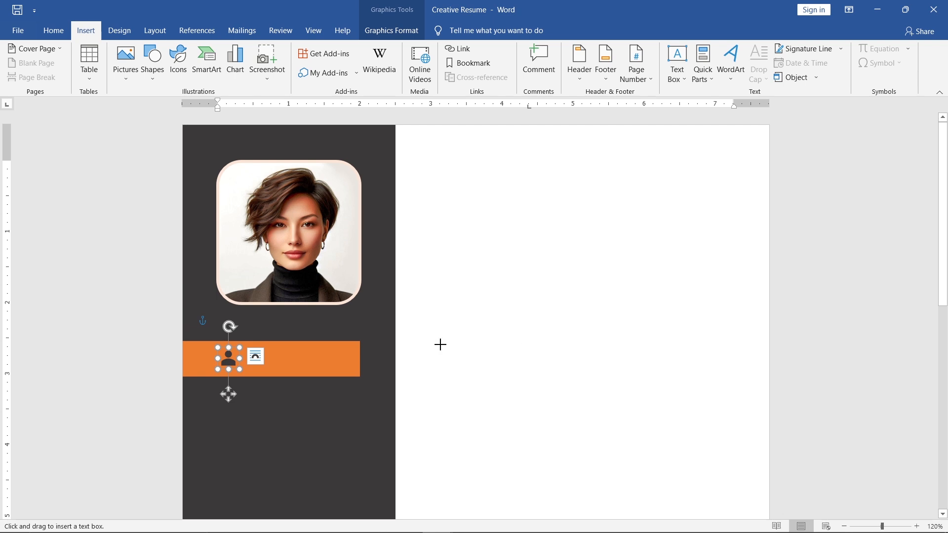
pyautogui.moveTo(253, 342); pyautogui.dragTo(350, 373)
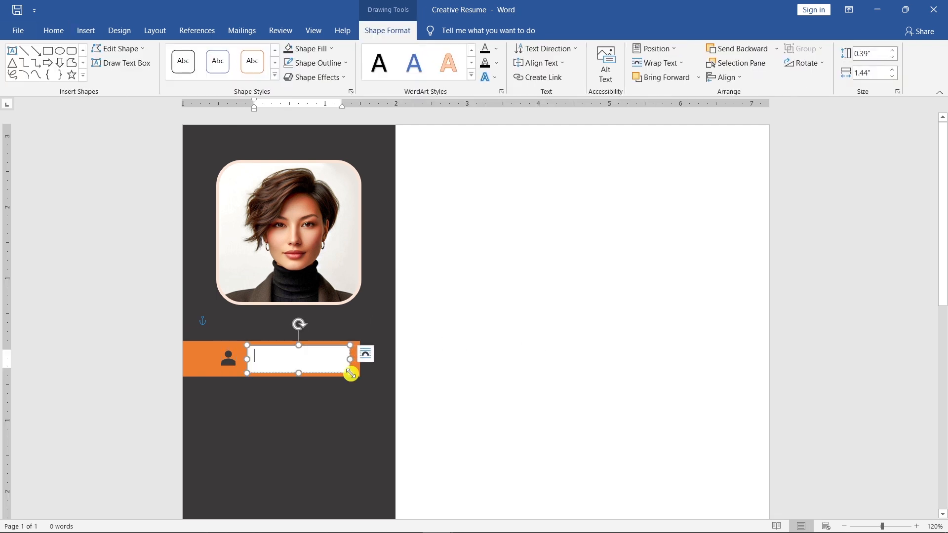
# - Remove the fill and outline from the text box on the orange bar and enter the text CONTACT
pyautogui.click(329, 49)
pyautogui.click(351, 156)
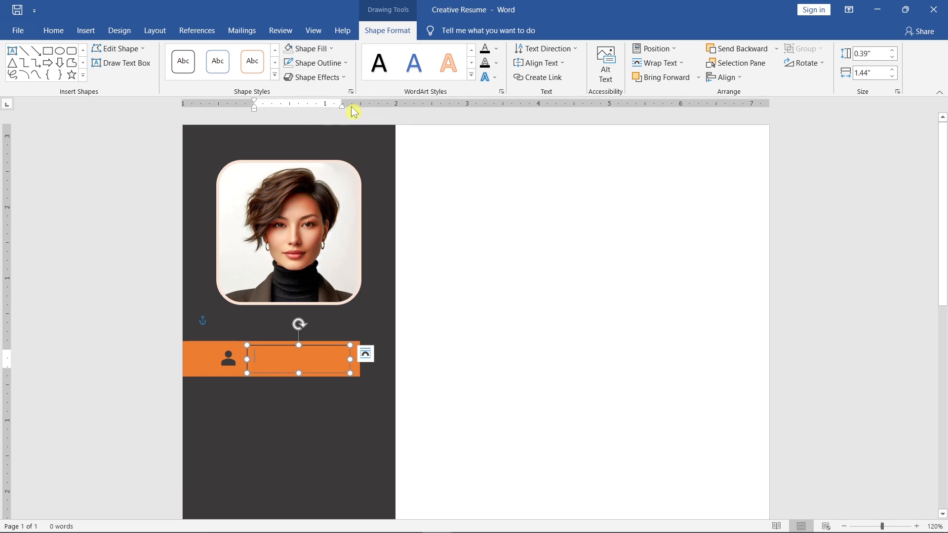
pyautogui.click(351, 63)
pyautogui.click(357, 172)
pyautogui.write('CO')
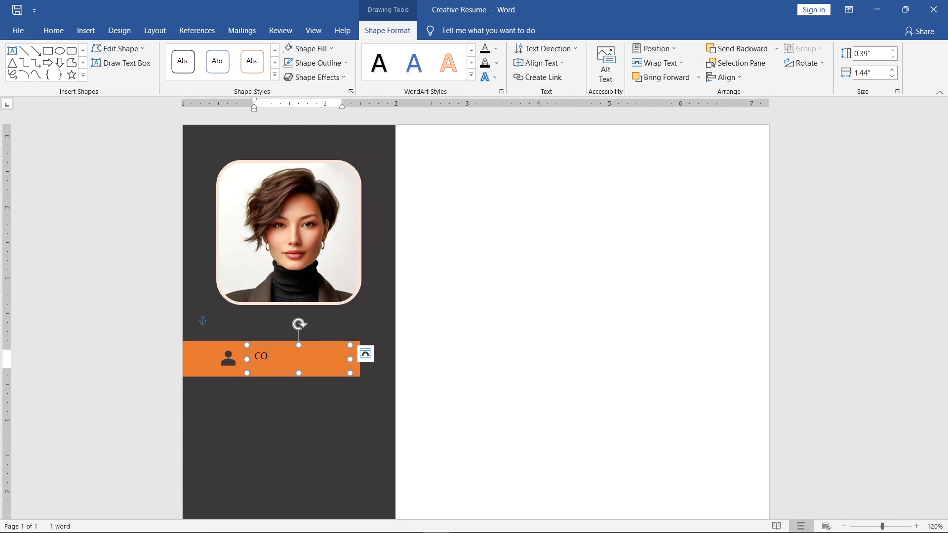
pyautogui.write('NTACT')
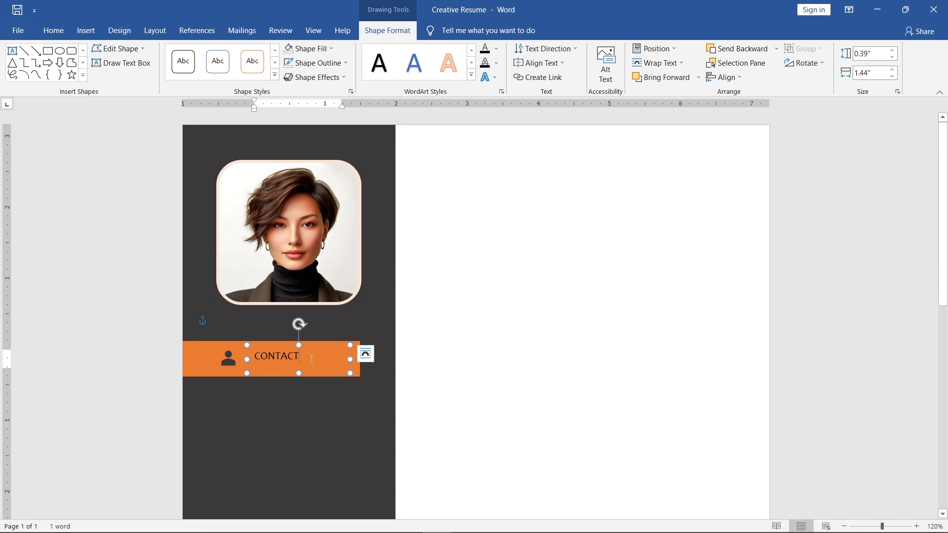
# - Format the CONTACT text as 20 pt, bold, in Light Gray, Background 2, Darker 75%
pyautogui.moveTo(312, 359); pyautogui.dragTo(256, 362)
pyautogui.click(328, 315)
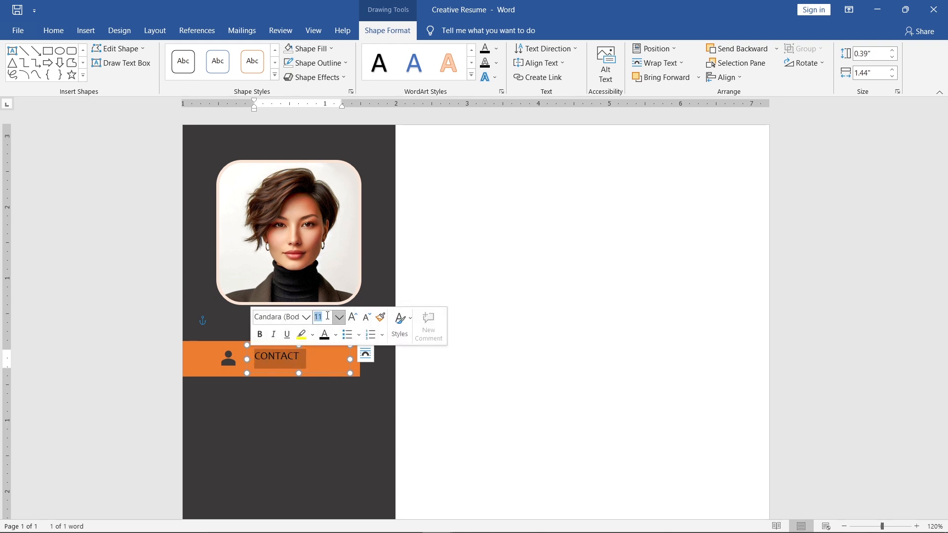
pyautogui.press('Return')
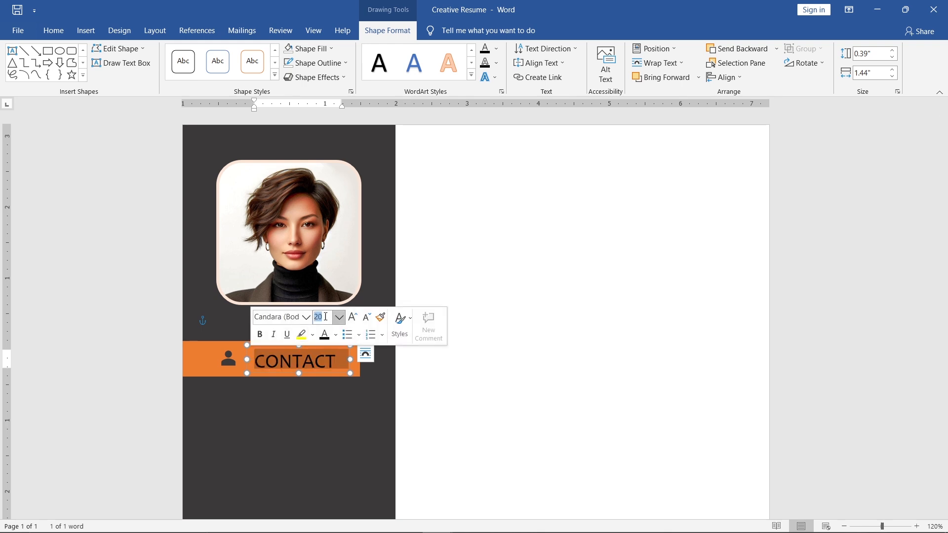
pyautogui.click(260, 335)
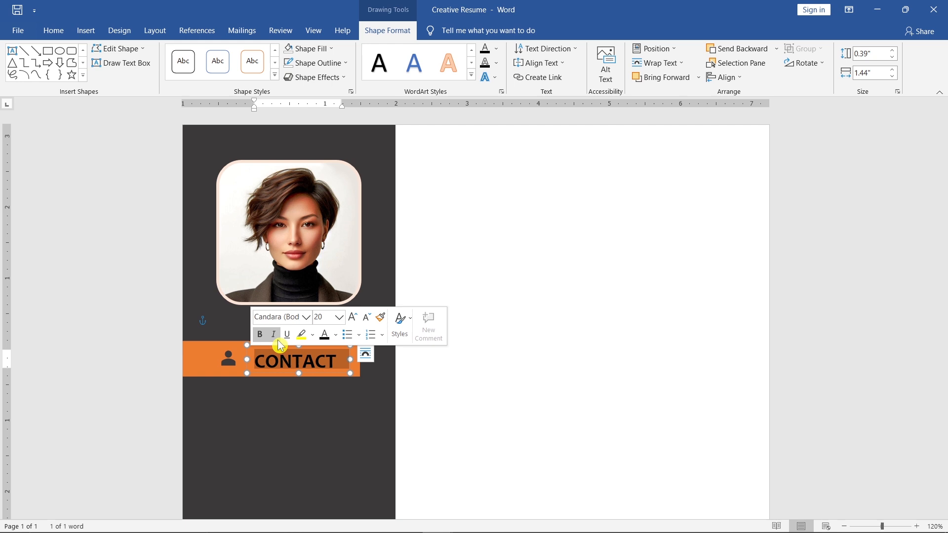
pyautogui.click(336, 334)
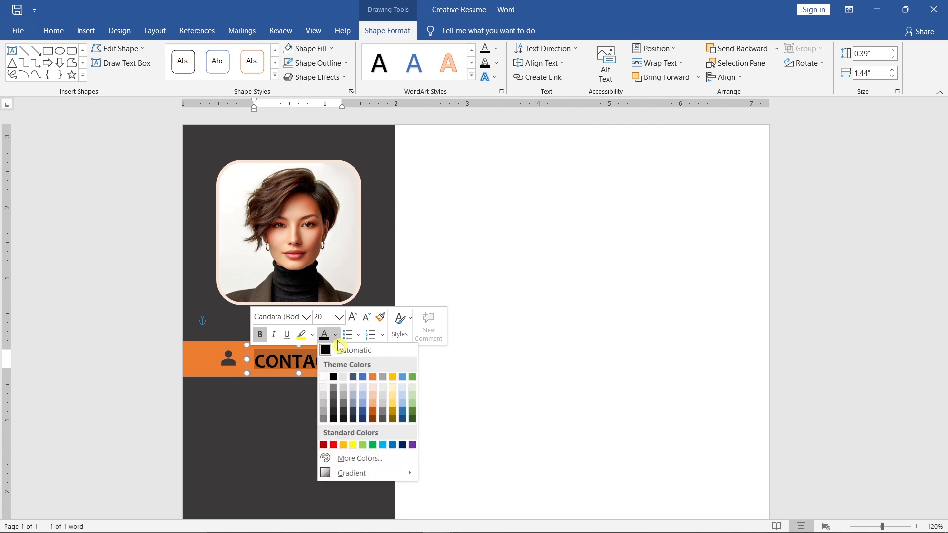
pyautogui.click(345, 413)
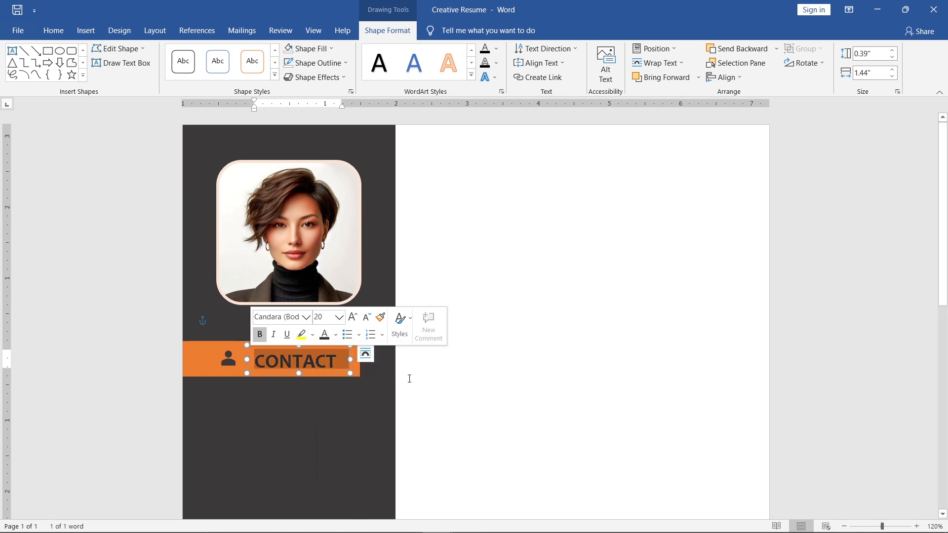
# - Set the CONTACT text box's height to 0.45" and nudge it slightly closer to the person icon
pyautogui.click(873, 54)
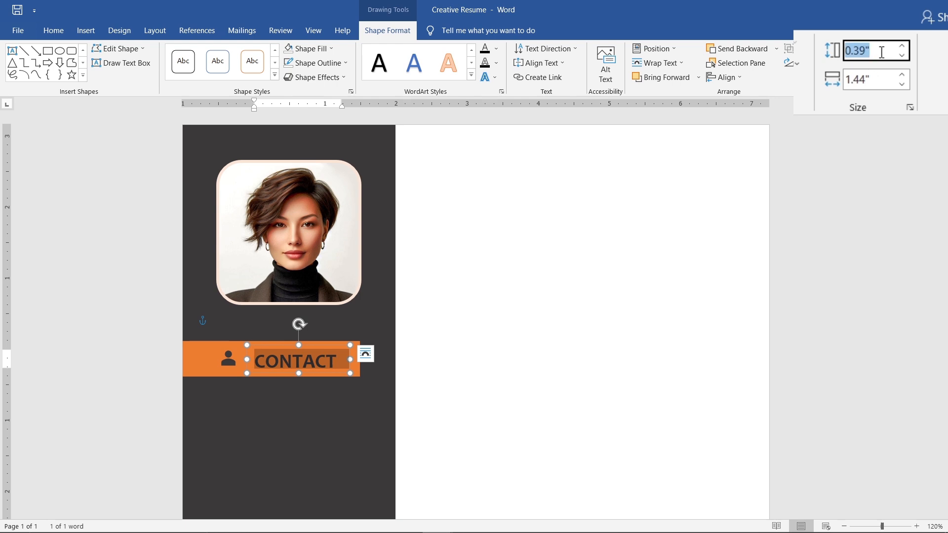
pyautogui.write('0.45')
pyautogui.press('Return')
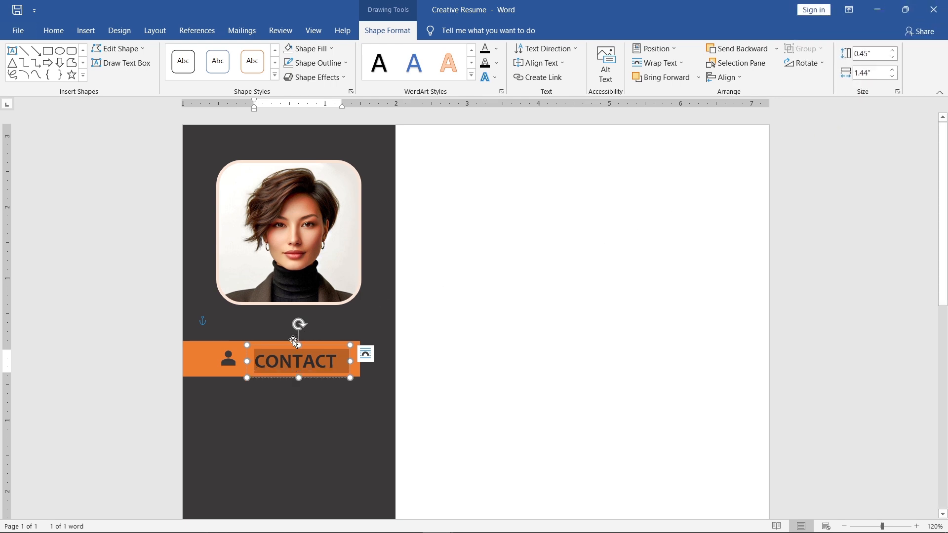
pyautogui.moveTo(291, 343)
pyautogui.mouseDown()
pyautogui.moveTo(280, 343)
pyautogui.moveTo(288, 343)
pyautogui.mouseUp()
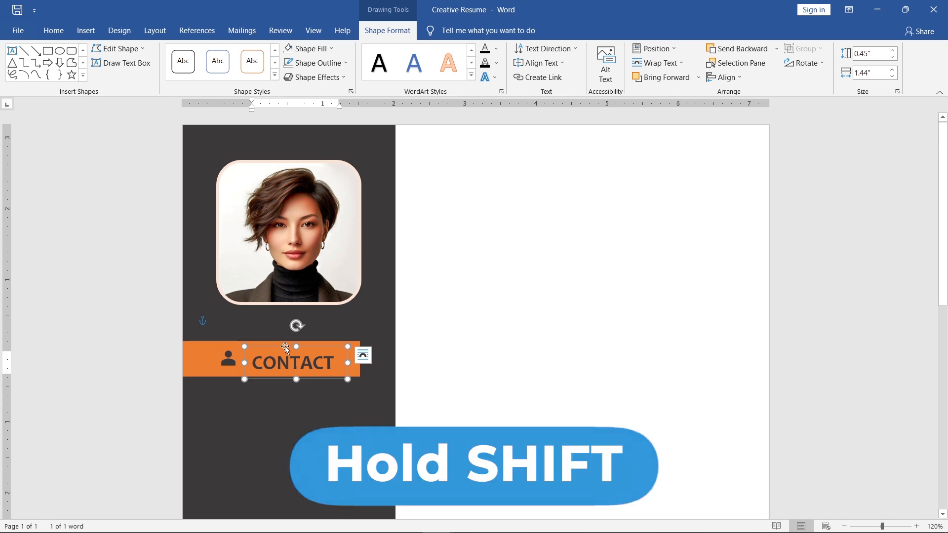
# - Select the CONTACT text box, the person icon and the orange bar together and align their middles
pyautogui.keyDown('shift'); pyautogui.click(228, 362); pyautogui.keyUp('shift')
pyautogui.keyDown('shift'); pyautogui.click(208, 363); pyautogui.keyUp('shift')
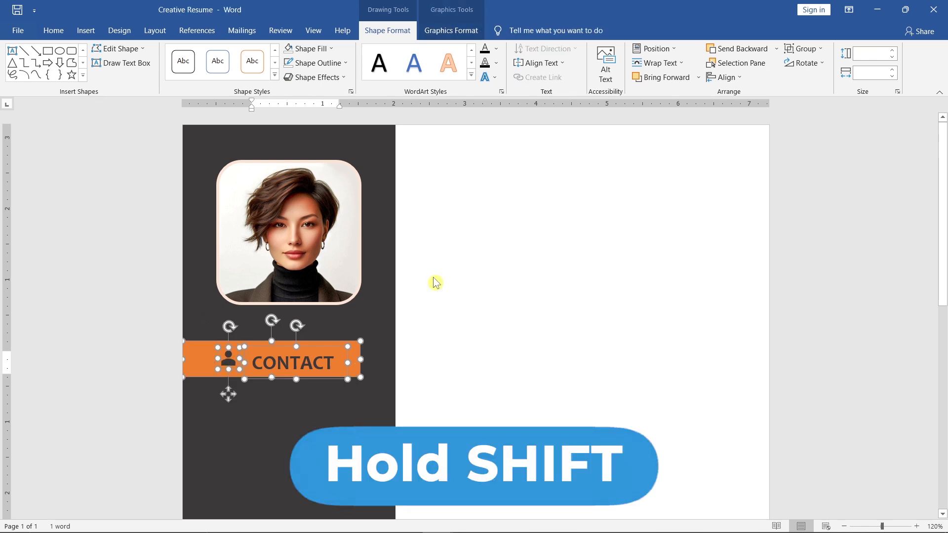
pyautogui.click(725, 77)
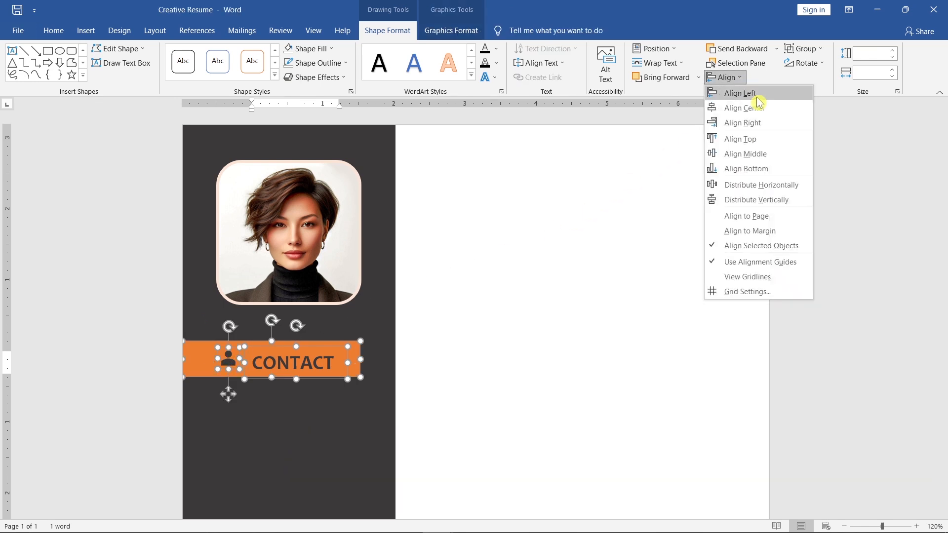
pyautogui.click(781, 155)
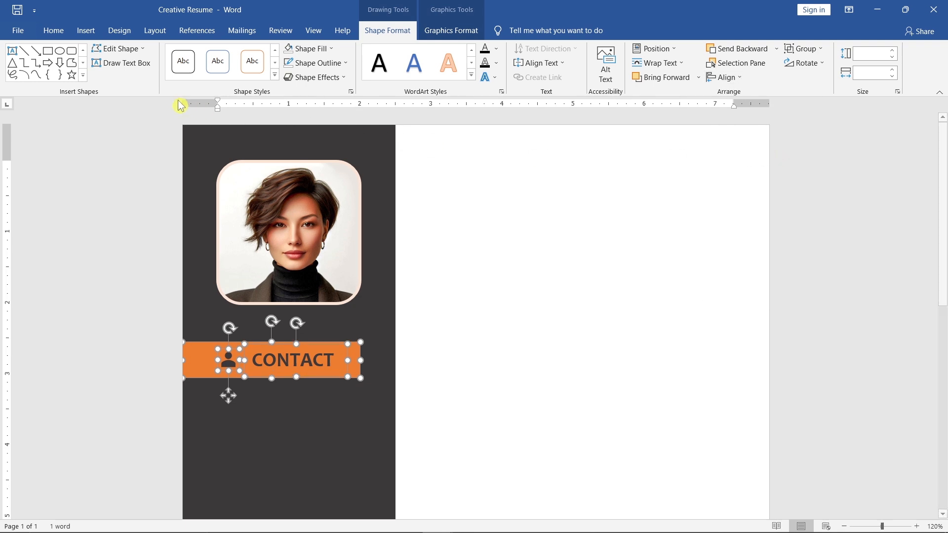
# - Draw a text box about 1.94" high and 1.82" wide below the CONTACT bar and remove its fill and outline
pyautogui.click(145, 68)
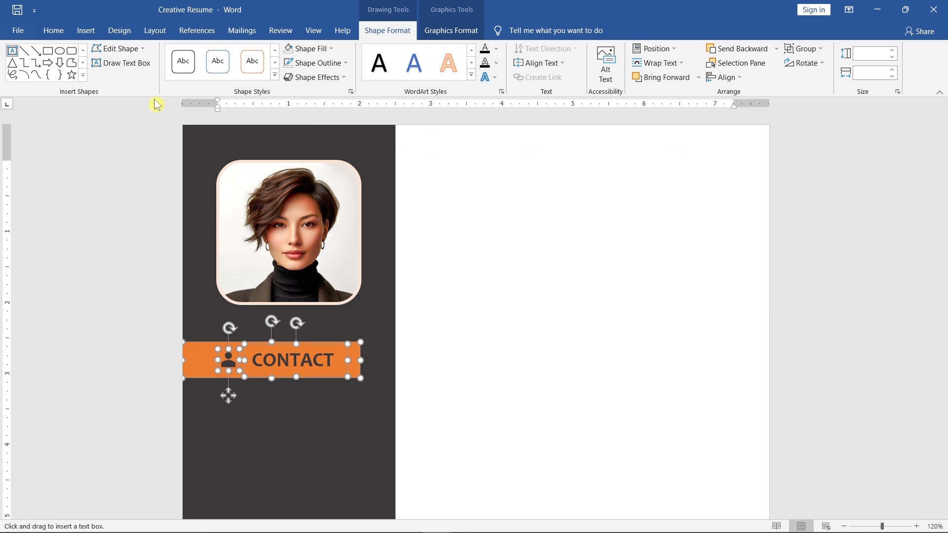
pyautogui.scroll(-3, 206, 323)
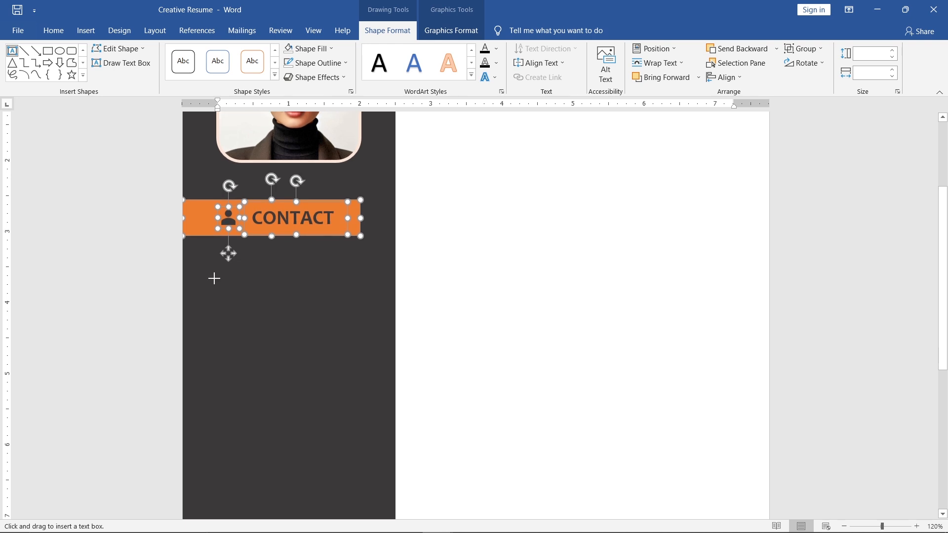
pyautogui.moveTo(218, 250); pyautogui.dragTo(348, 389)
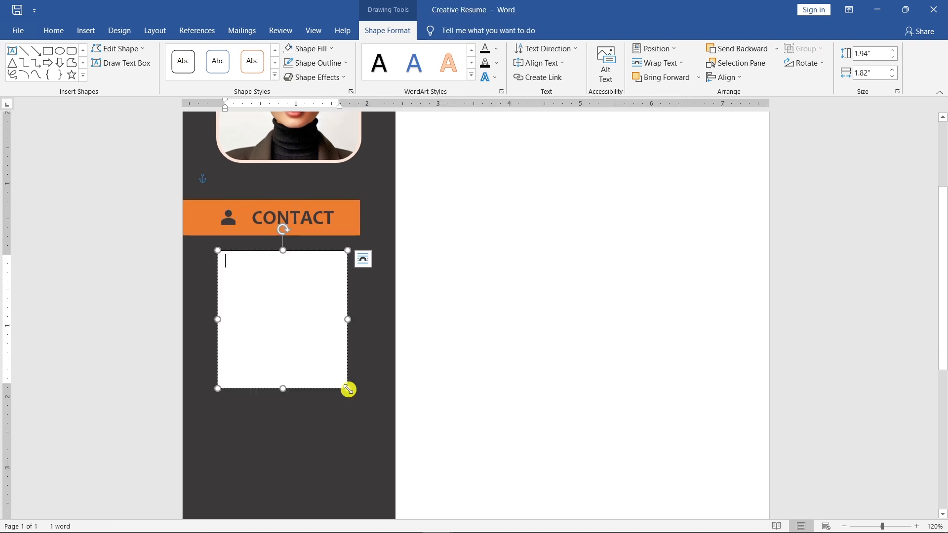
pyautogui.click(331, 48)
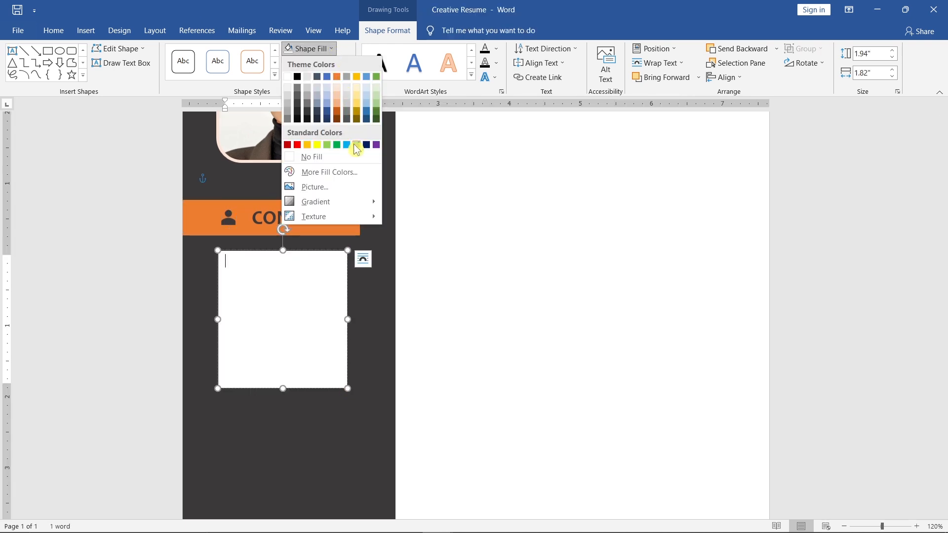
pyautogui.click(356, 157)
pyautogui.click(346, 62)
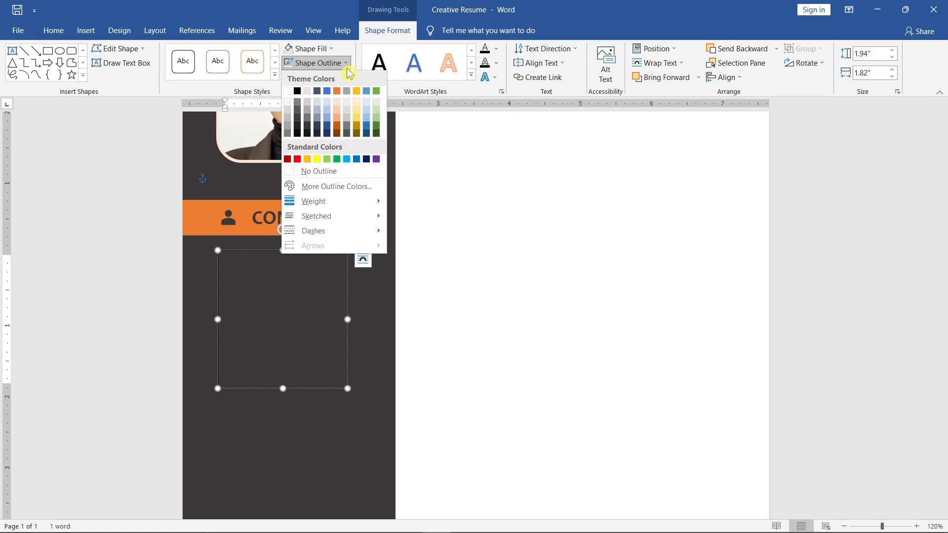
pyautogui.click(355, 172)
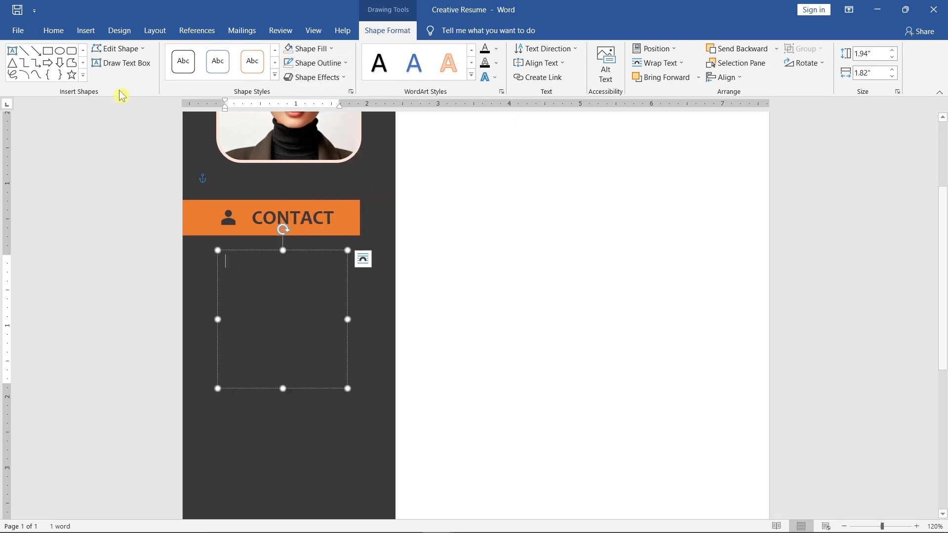
# - Set the new text box's font color to white and enter Location with Bristol, United Kingdom on the line below
pyautogui.click(54, 31)
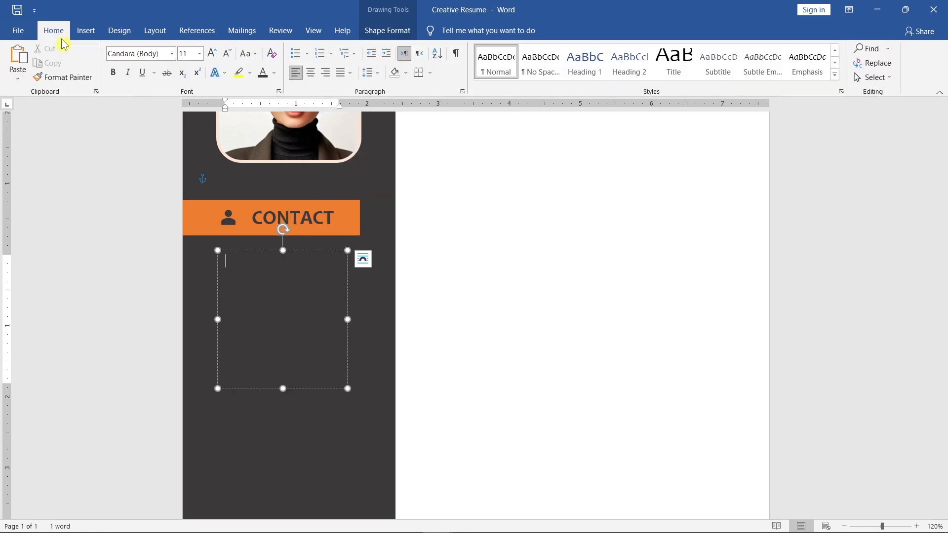
pyautogui.click(274, 74)
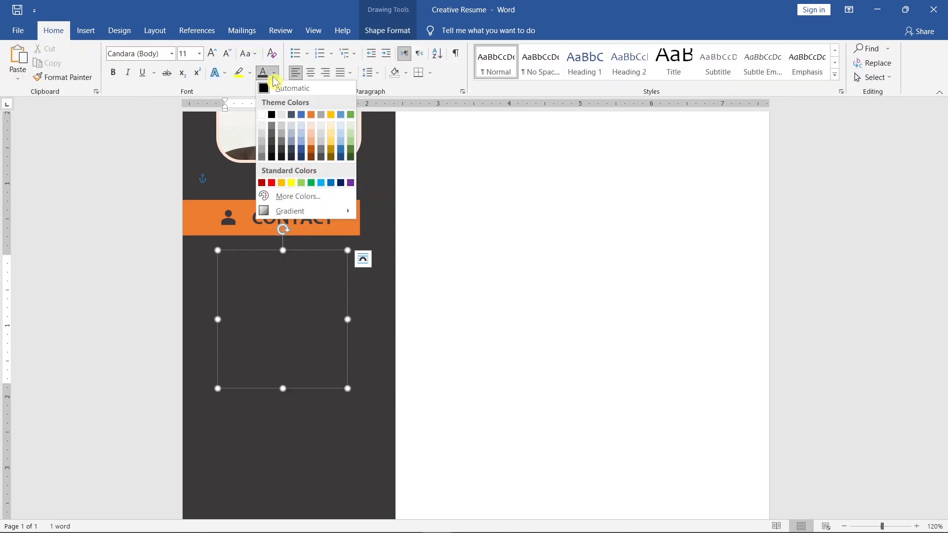
pyautogui.click(265, 116)
pyautogui.write('Location')
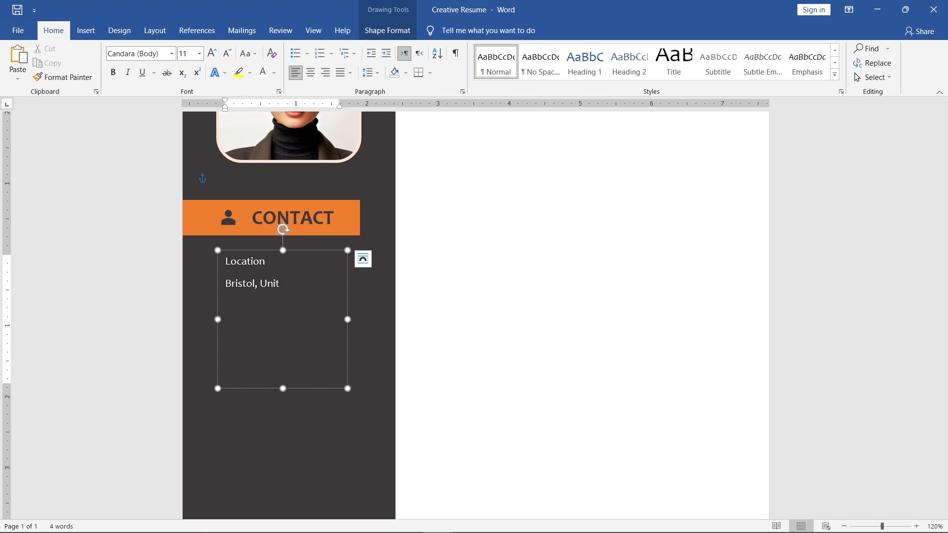
pyautogui.write('dom')
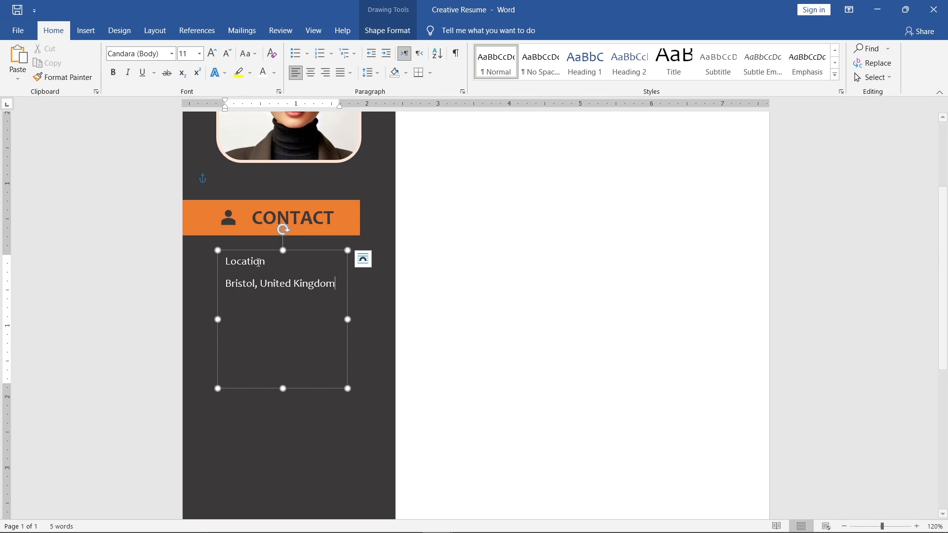
# - Enlarge both contact lines to 12 pt and make the word Location bold in Orange, Accent 2, Lighter 80%
pyautogui.moveTo(339, 282); pyautogui.dragTo(226, 260)
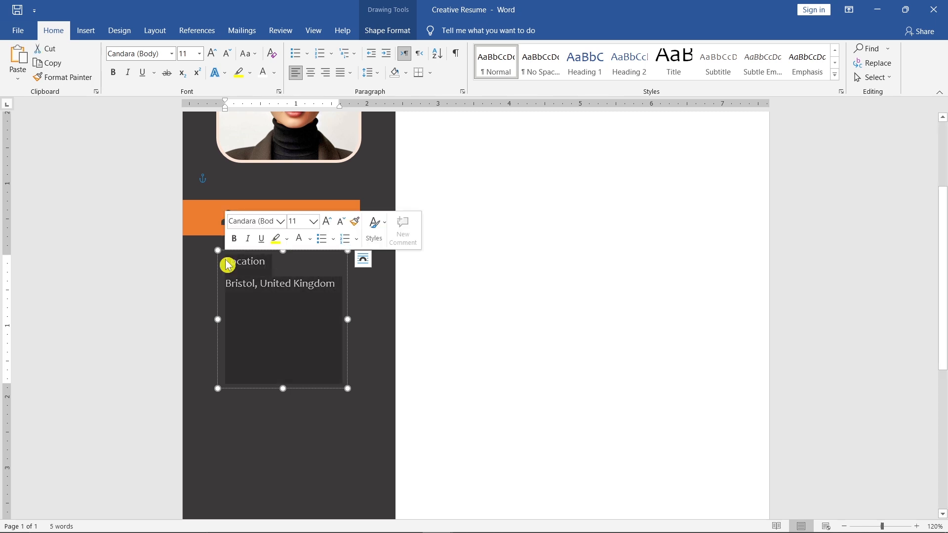
pyautogui.click(327, 222)
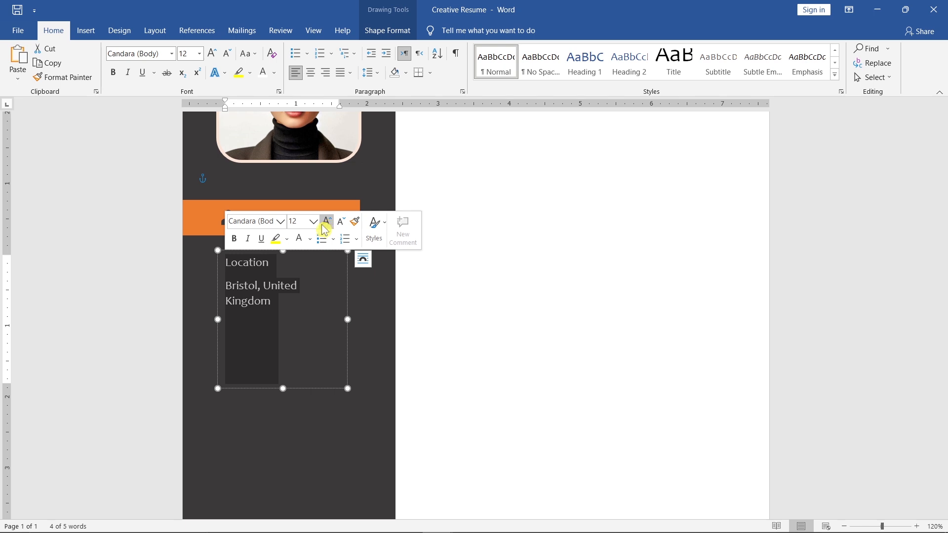
pyautogui.doubleClick(241, 264)
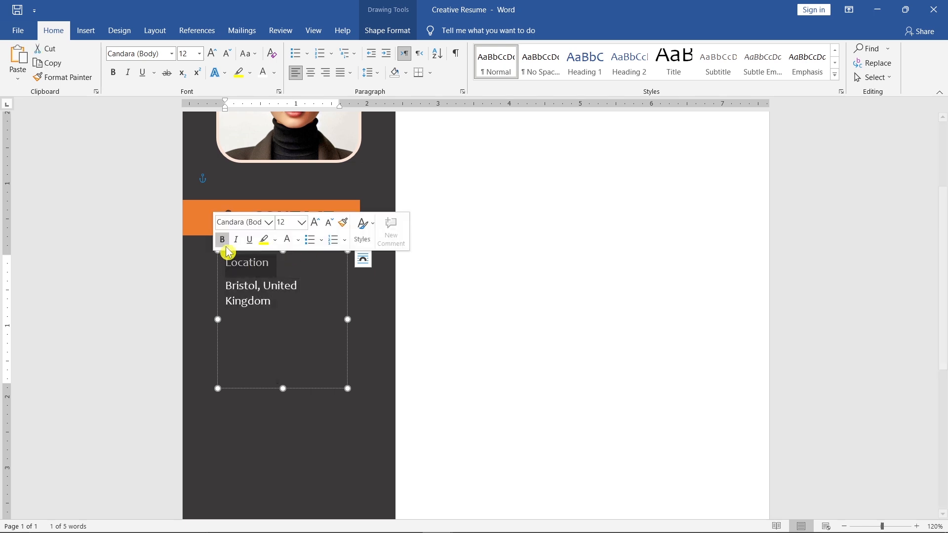
pyautogui.click(222, 240)
pyautogui.click(298, 240)
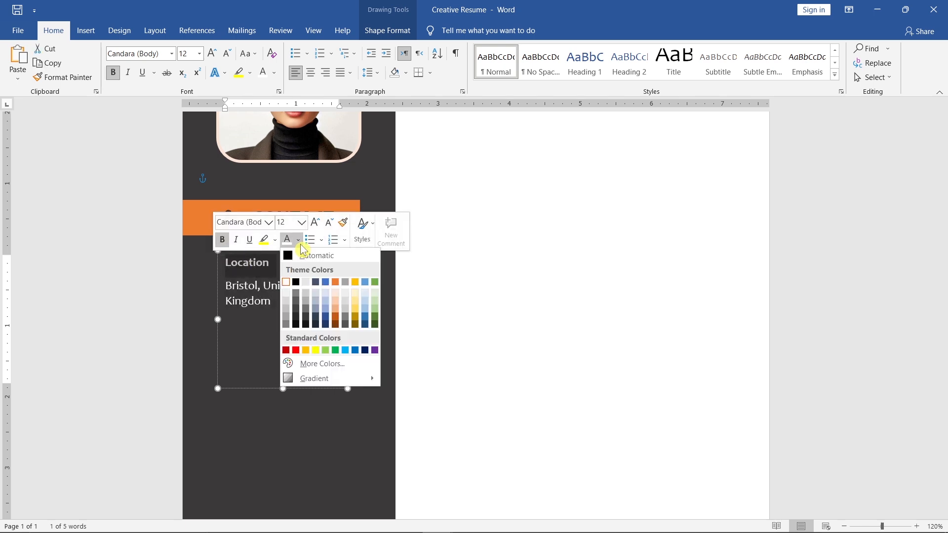
pyautogui.click(336, 294)
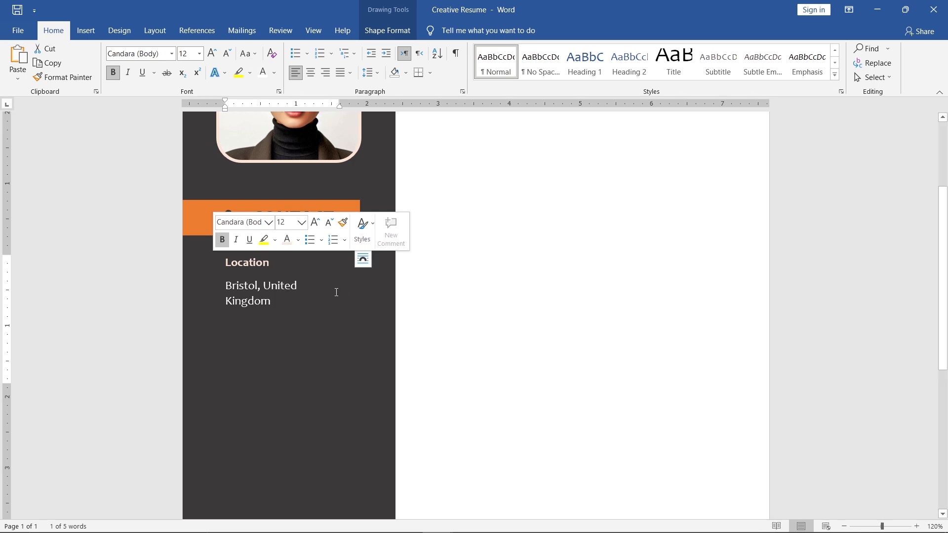
# - Remove the space after the Location paragraph and widen the text box slightly so the city and country fit on one line
pyautogui.click(282, 268)
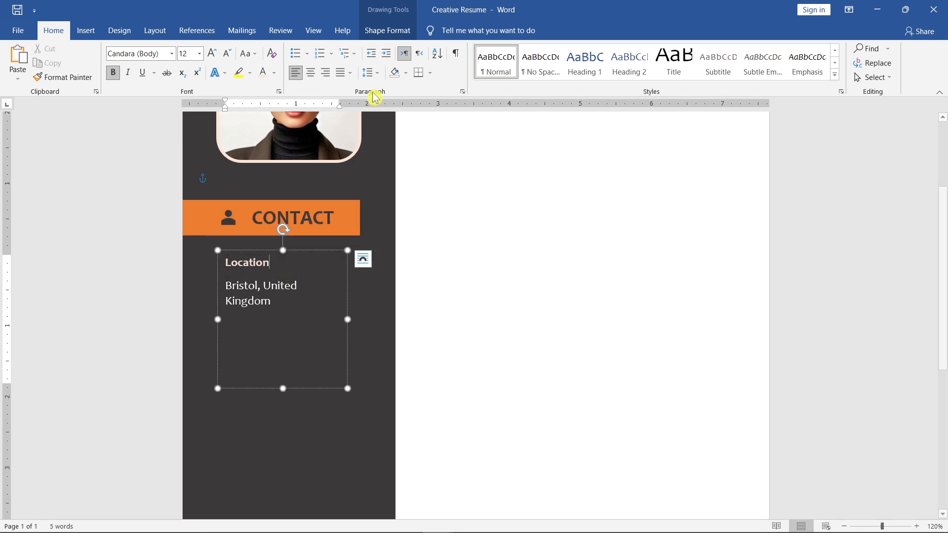
pyautogui.click(370, 72)
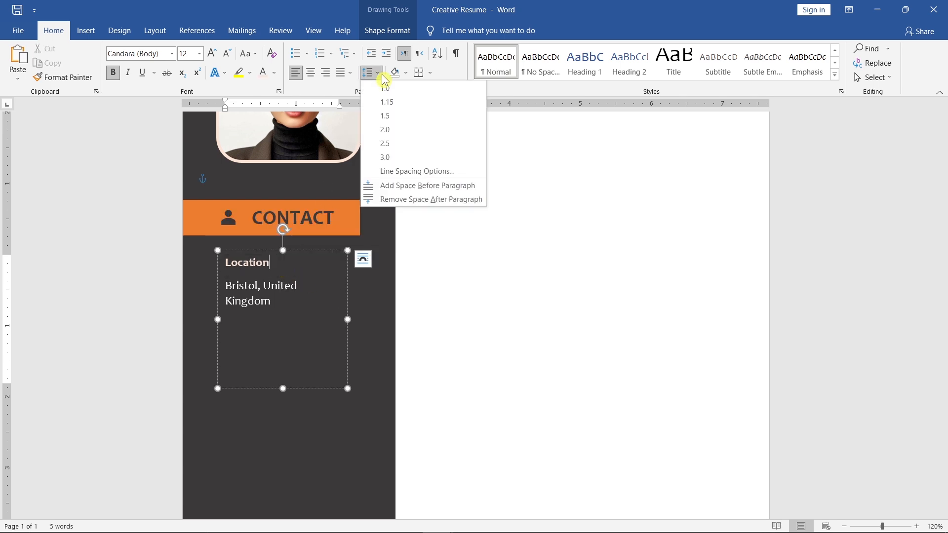
pyautogui.click(485, 202)
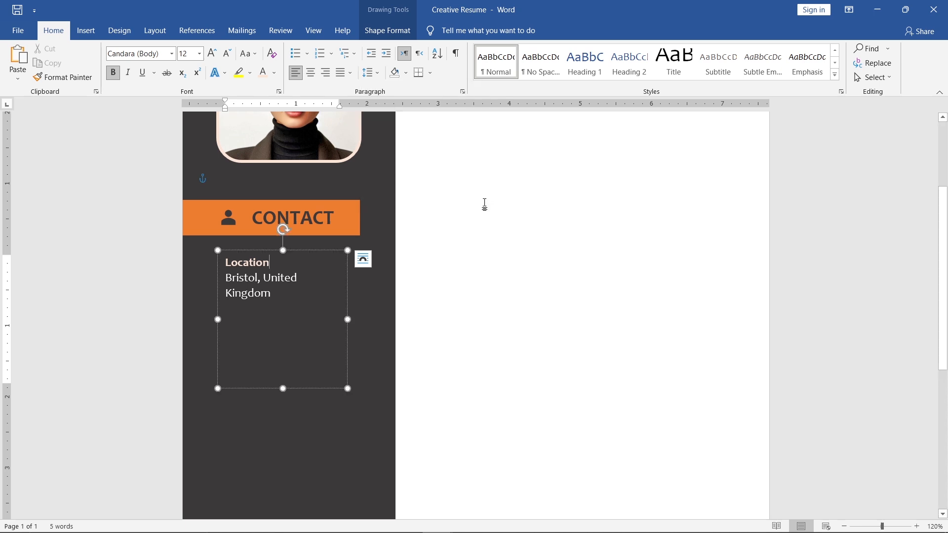
pyautogui.moveTo(348, 320); pyautogui.dragTo(359, 319)
# - Copy the Location heading and its city line and paste a duplicate as new paragraphs below them
pyautogui.moveTo(349, 280); pyautogui.dragTo(242, 261)
pyautogui.hotkey('ctrl', 'c')
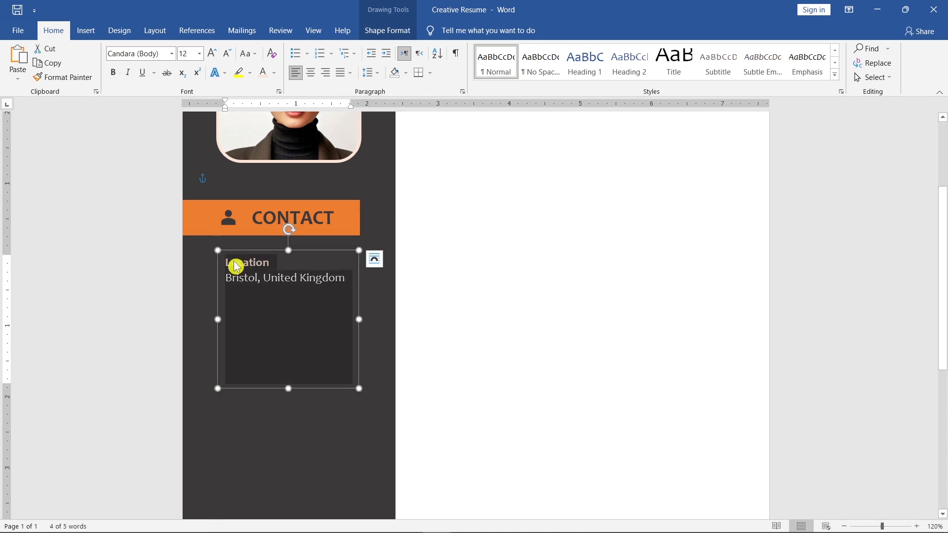
pyautogui.click(351, 280)
pyautogui.press('Return')
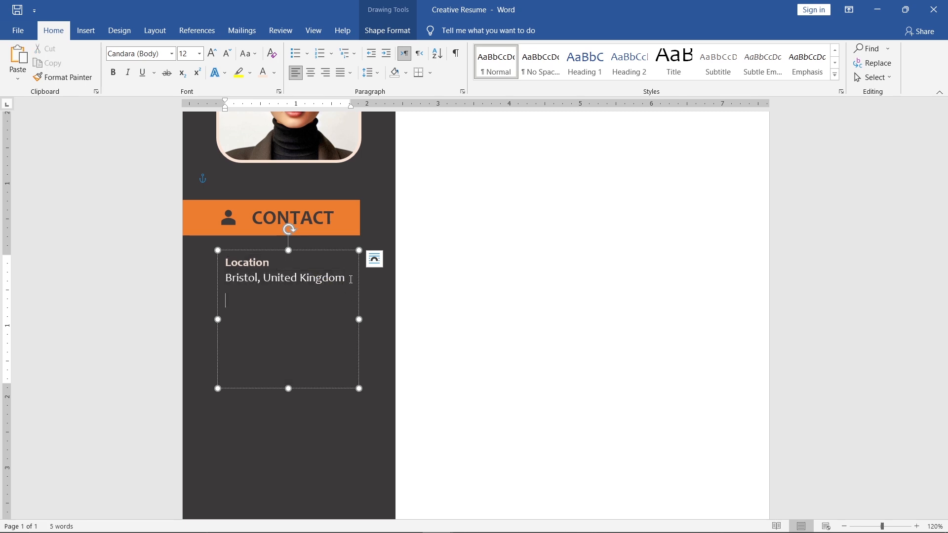
pyautogui.hotkey('ctrl', 'v')
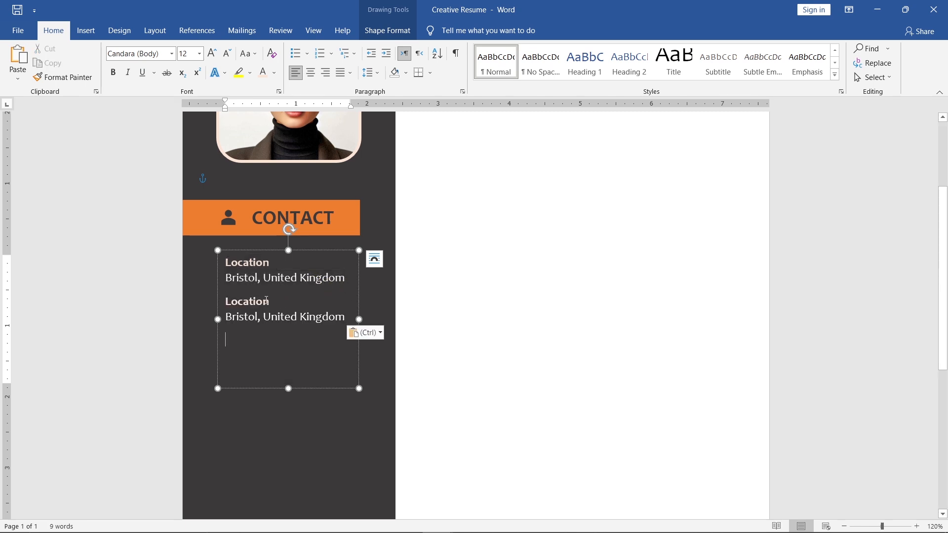
# - Rename the second contact entry's heading to Phone and replace its city line with the phone number
pyautogui.doubleClick(266, 301)
pyautogui.write('Phone')
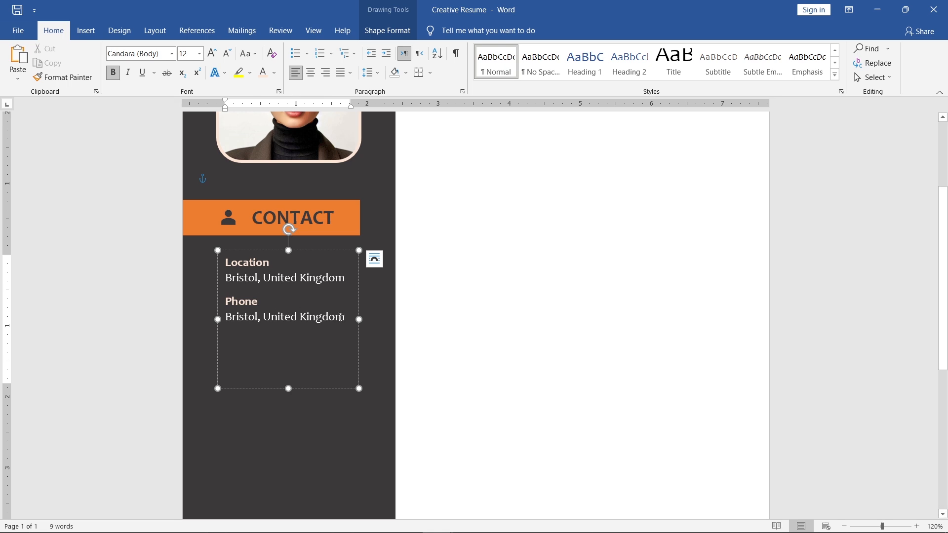
pyautogui.tripleClick(323, 317)
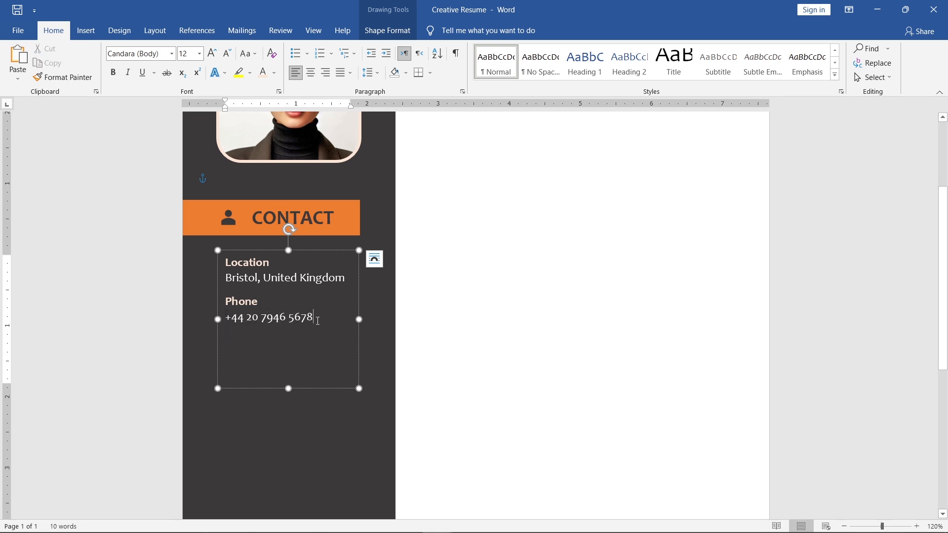
# - Paste another copy of the contact entry below Phone, rename its heading Email, and fill in the e-mail address
pyautogui.hotkey('ctrl', 'v')
pyautogui.doubleClick(247, 340)
pyautogui.write('Email')
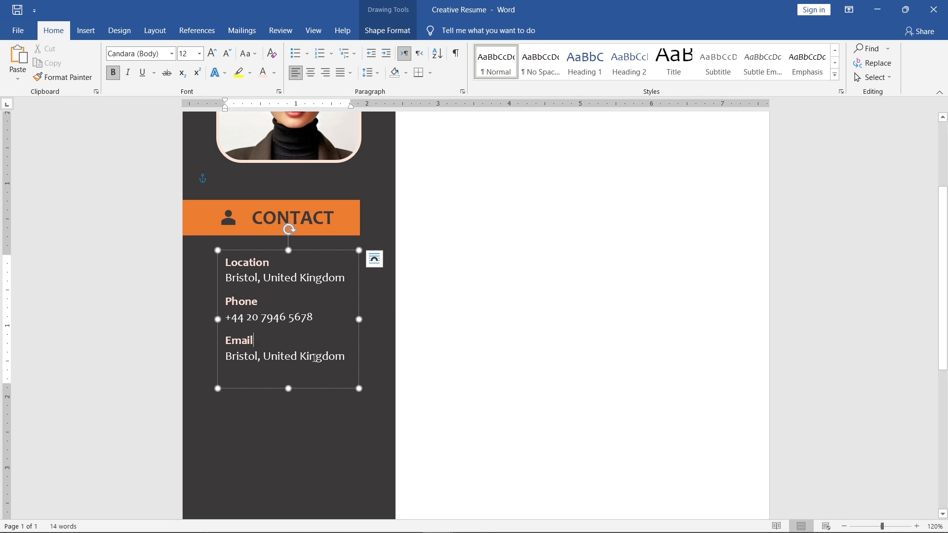
pyautogui.tripleClick(314, 357)
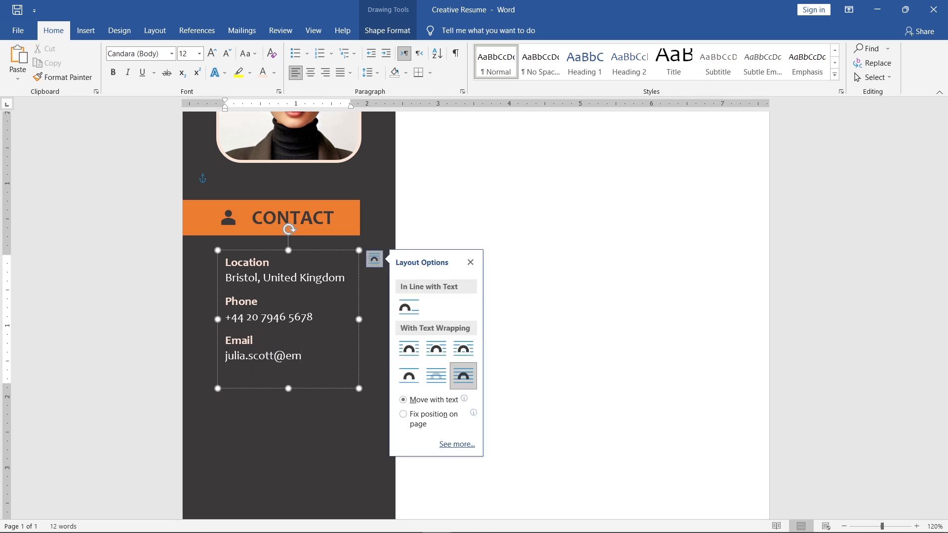
pyautogui.press('Return')
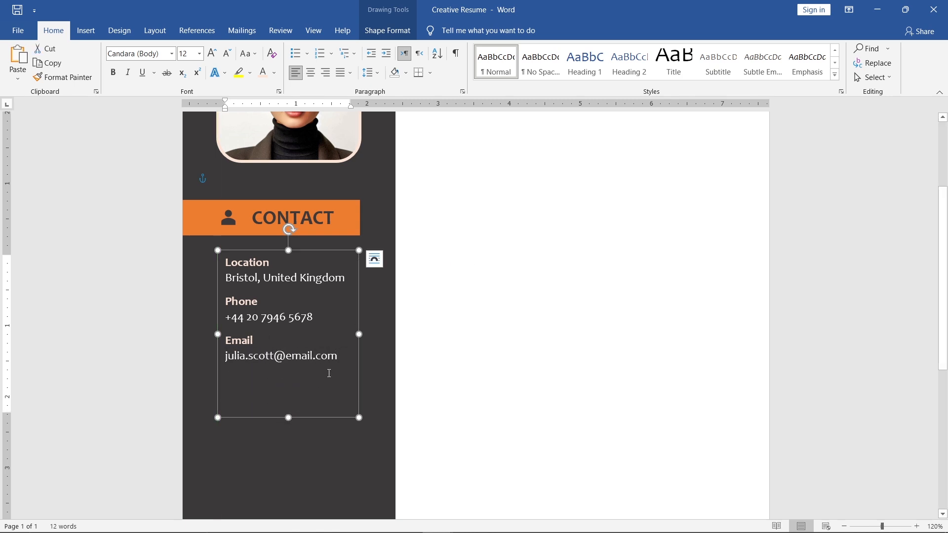
# - Paste a fourth contact entry, rename its heading LinkedIn, and replace the city line with the LinkedIn profile address
pyautogui.write('Location Bristol, United Kingdom')
pyautogui.doubleClick(247, 379)
pyautogui.write('LinkedIn')
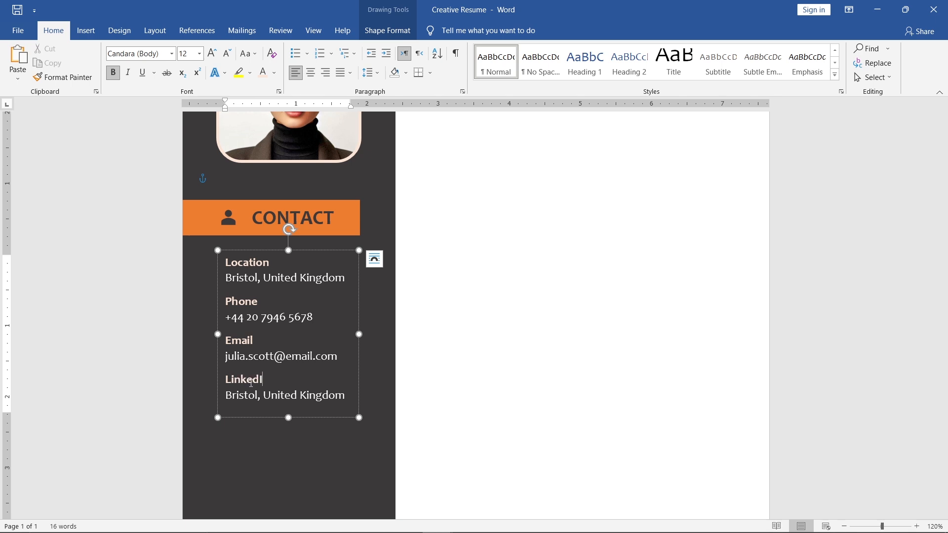
pyautogui.tripleClick(347, 398)
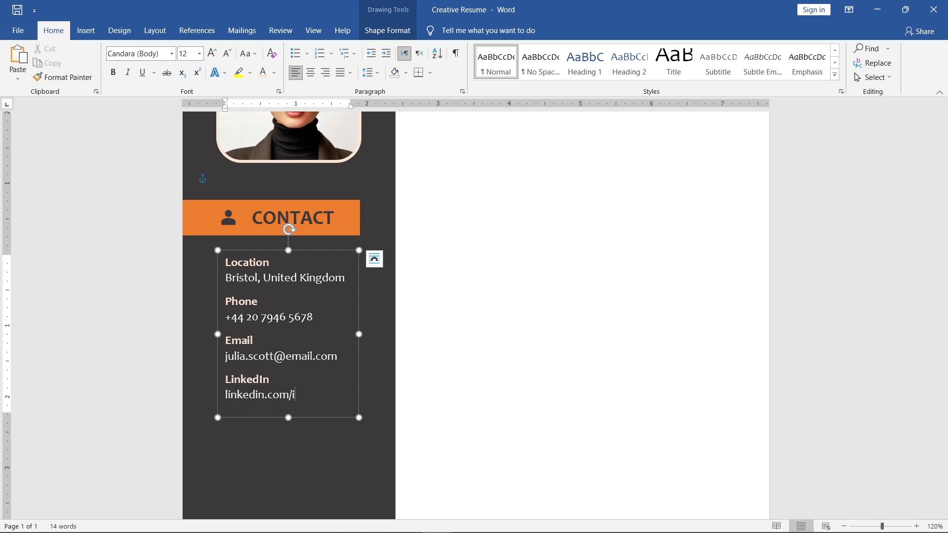
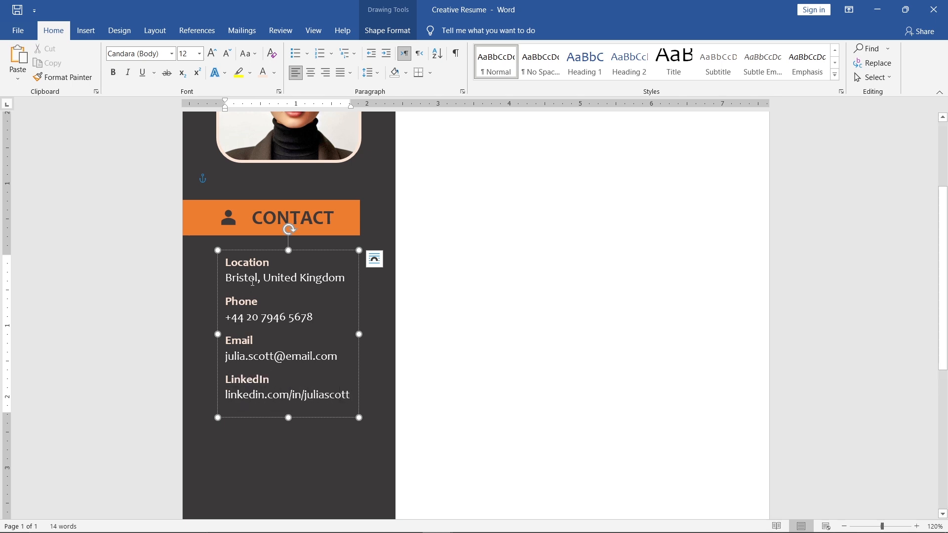
# - Move the contact details text box up beneath the CONTACT bar and slightly left, then shorten and slightly widen it around its text
pyautogui.click(265, 252)
pyautogui.moveTo(265, 252); pyautogui.dragTo(268, 240)
pyautogui.press('Left')
pyautogui.press('Left')
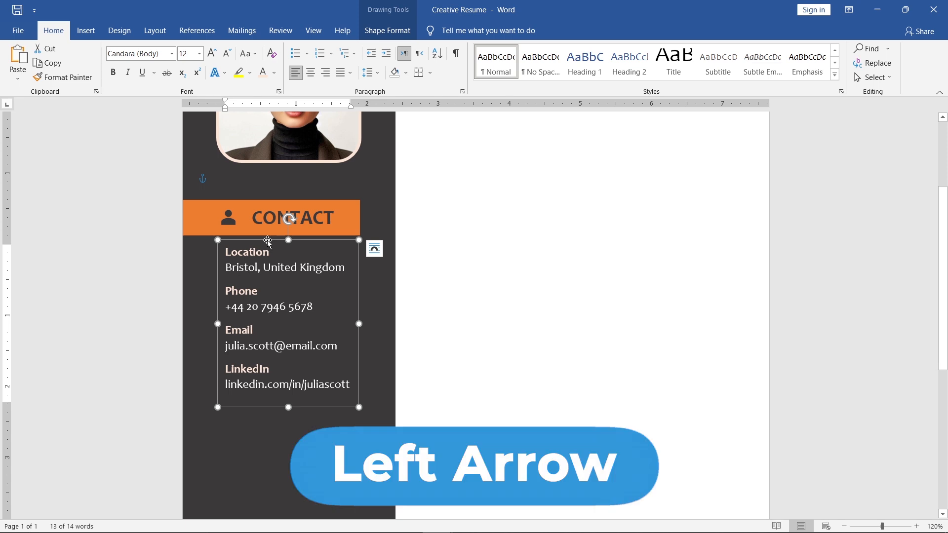
pyautogui.press('Left')
pyautogui.press('Left')
pyautogui.press('Left')
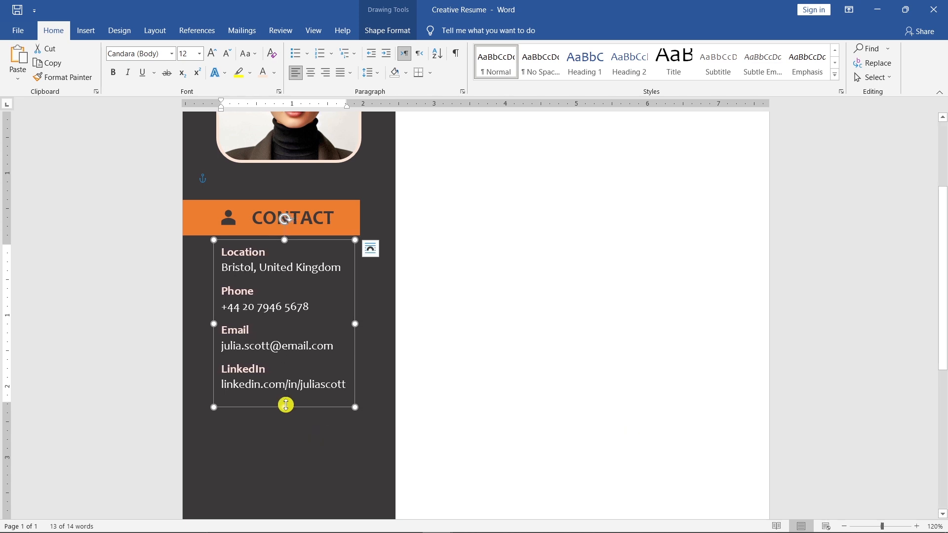
pyautogui.moveTo(286, 404); pyautogui.dragTo(285, 396)
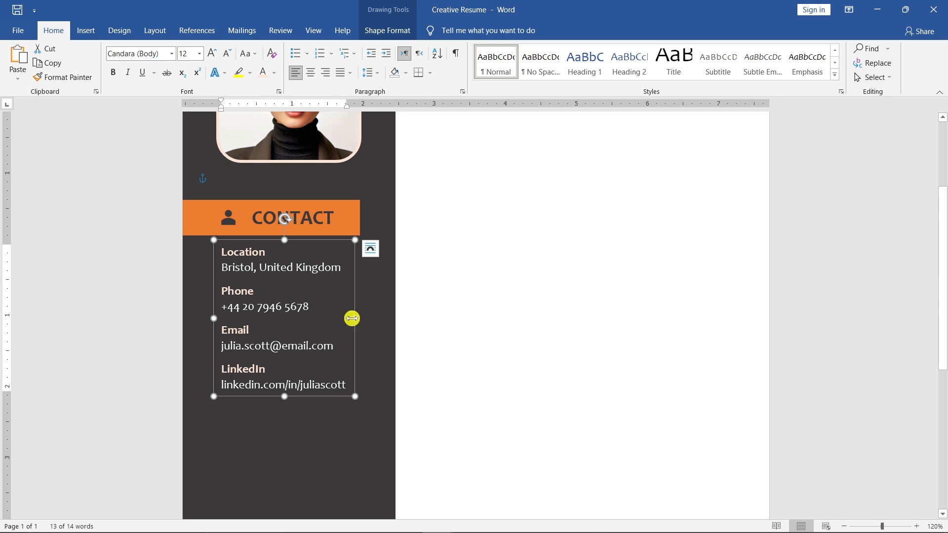
pyautogui.moveTo(352, 318); pyautogui.dragTo(359, 318)
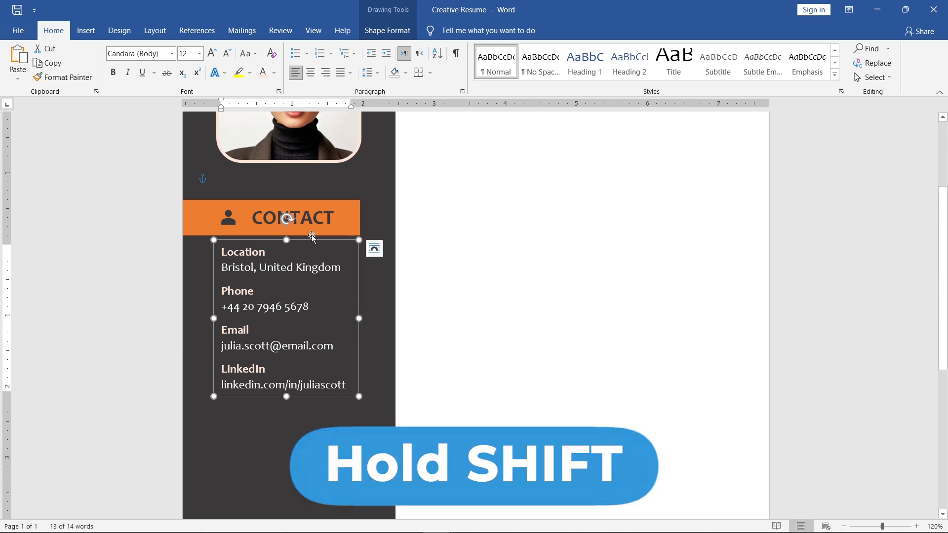
# - Group the contact details box with the CONTACT title, person icon and orange bar
pyautogui.keyDown('shift'); pyautogui.click(311, 233); pyautogui.keyUp('shift')
pyautogui.keyDown('shift'); pyautogui.click(228, 217); pyautogui.keyUp('shift')
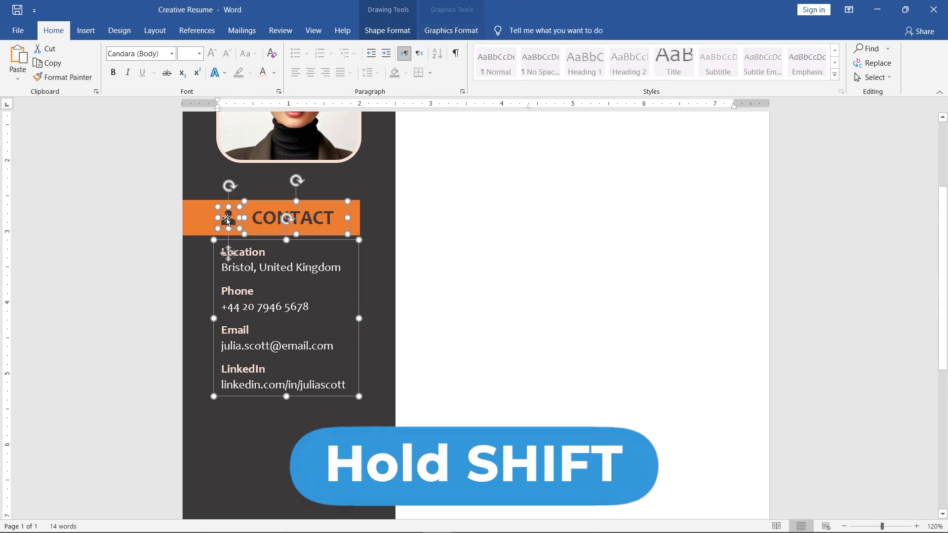
pyautogui.keyDown('shift'); pyautogui.click(200, 221); pyautogui.keyUp('shift')
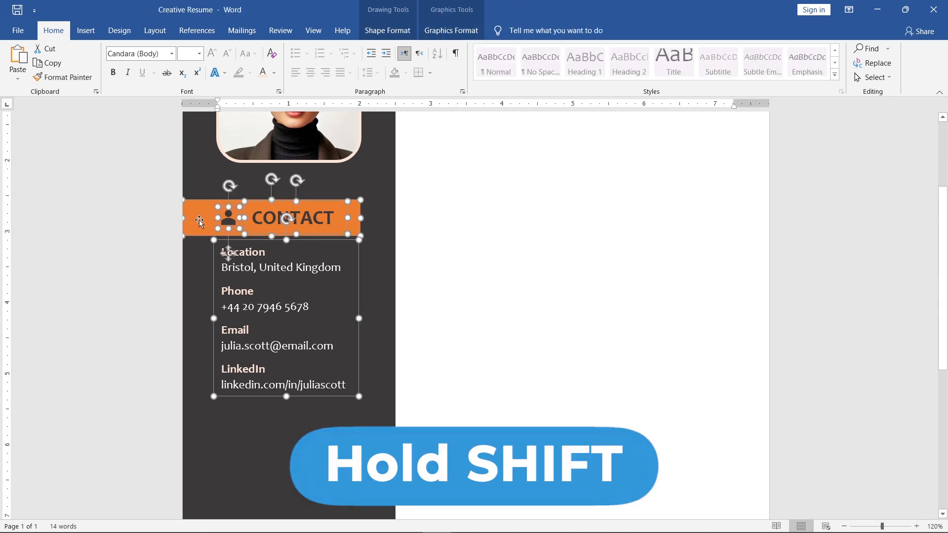
pyautogui.click(404, 39)
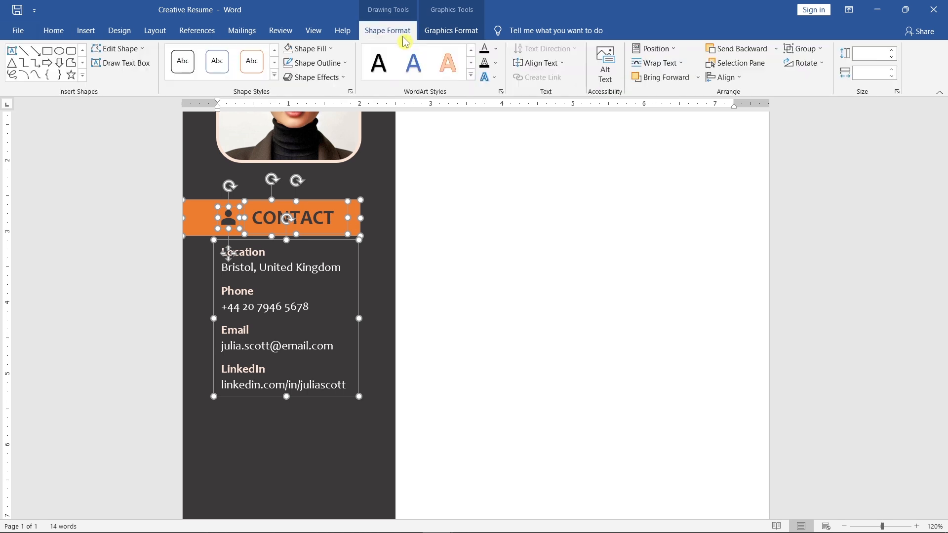
pyautogui.click(835, 51)
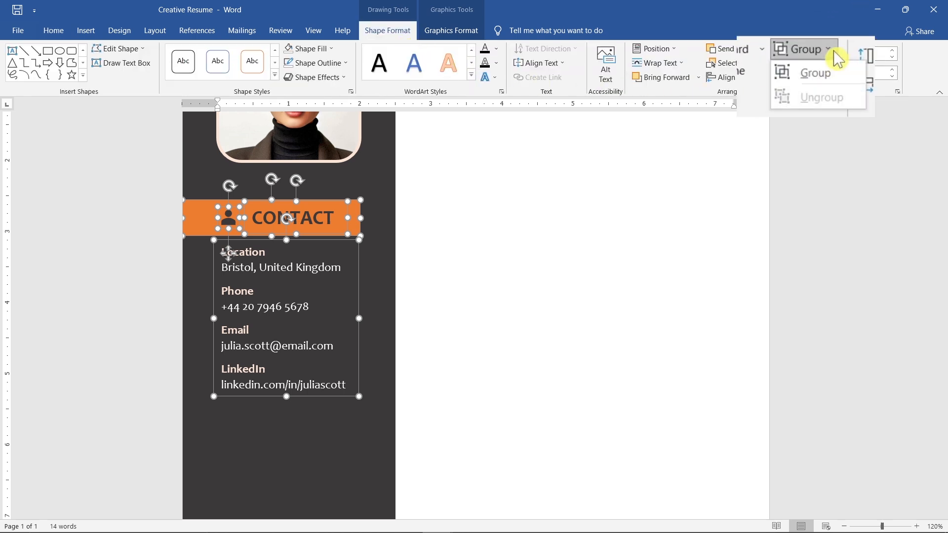
pyautogui.click(846, 75)
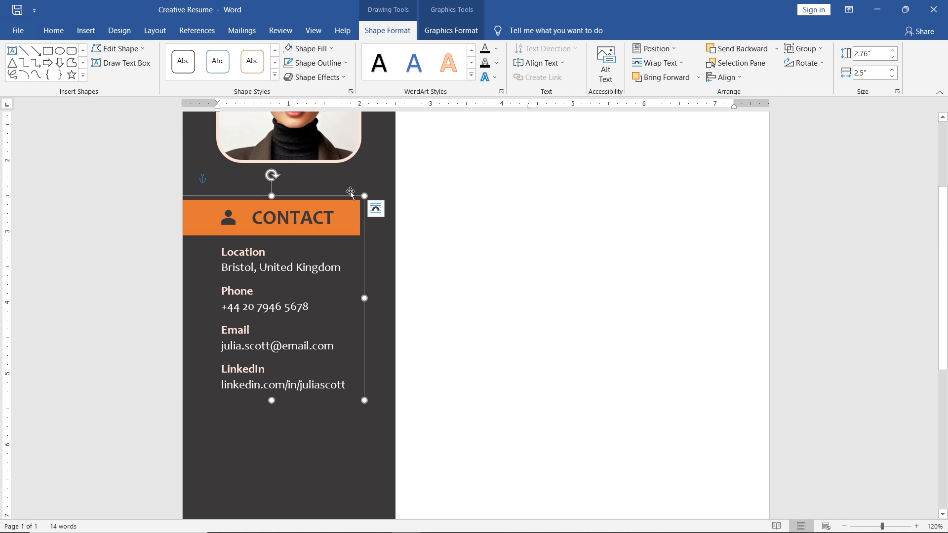
# - Duplicate the contact group straight below the original in the sidebar and ungroup the copy
pyautogui.moveTo(342, 195); pyautogui.dragTo(371, 420)
pyautogui.scroll(-4, 370, 417)
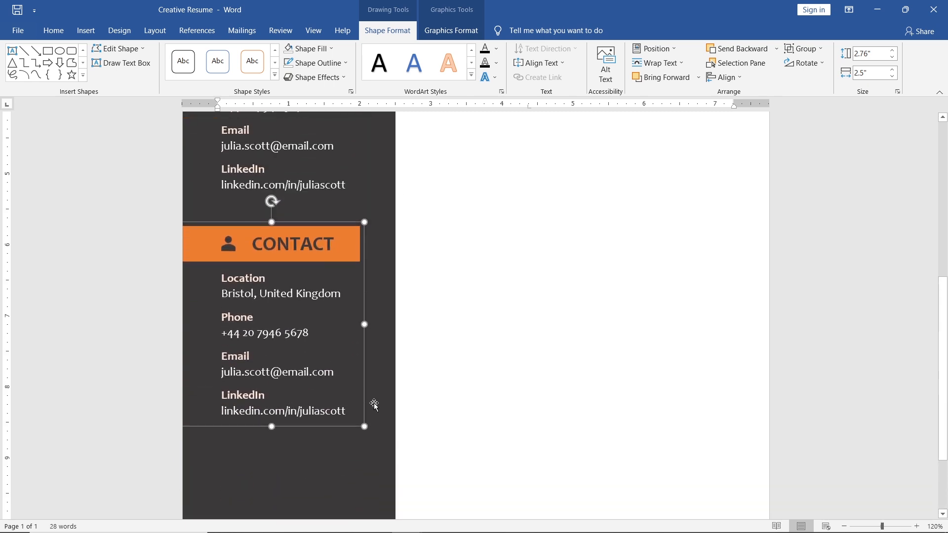
pyautogui.click(803, 48)
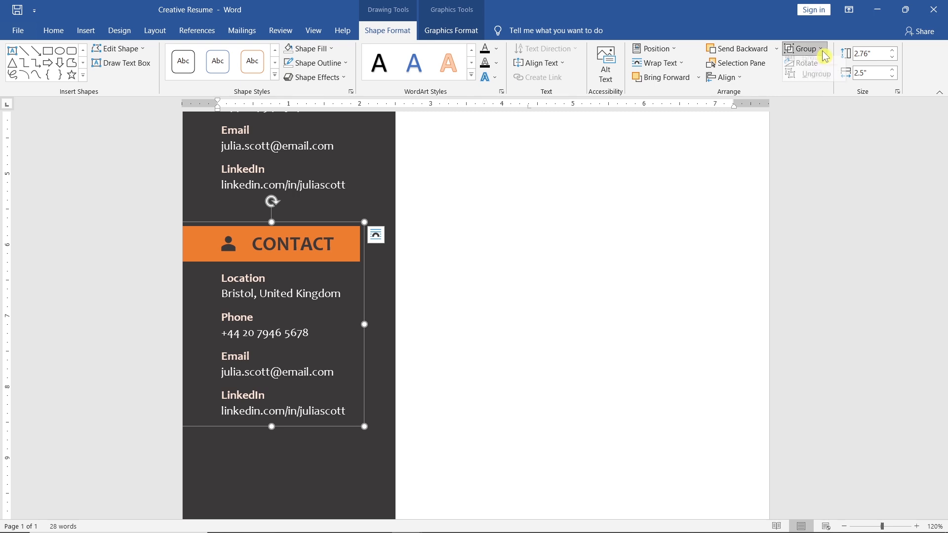
pyautogui.click(816, 80)
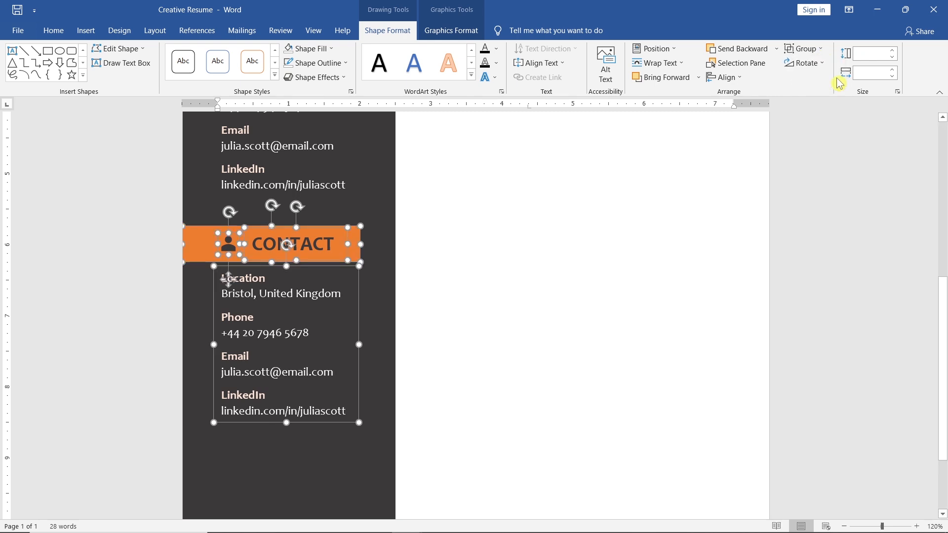
pyautogui.click(452, 245)
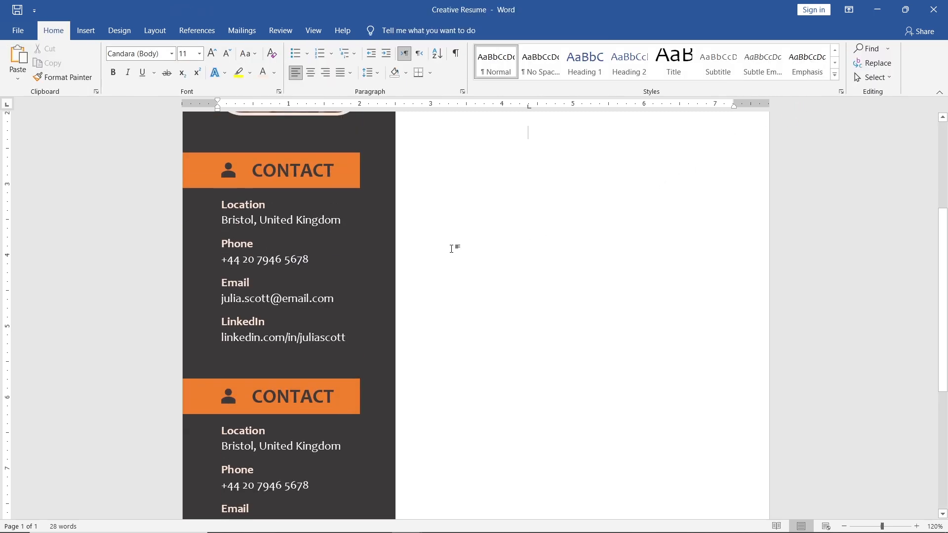
# - Replace the person icon in the lower CONTACT bar with the pie chart icon found by searching the icons for Chart
pyautogui.scroll(-3, 451, 252)
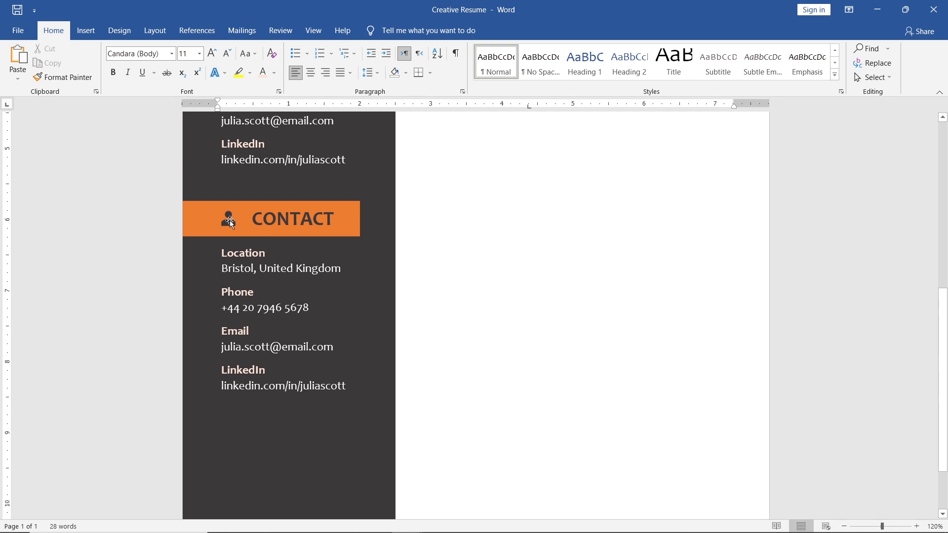
pyautogui.click(230, 220)
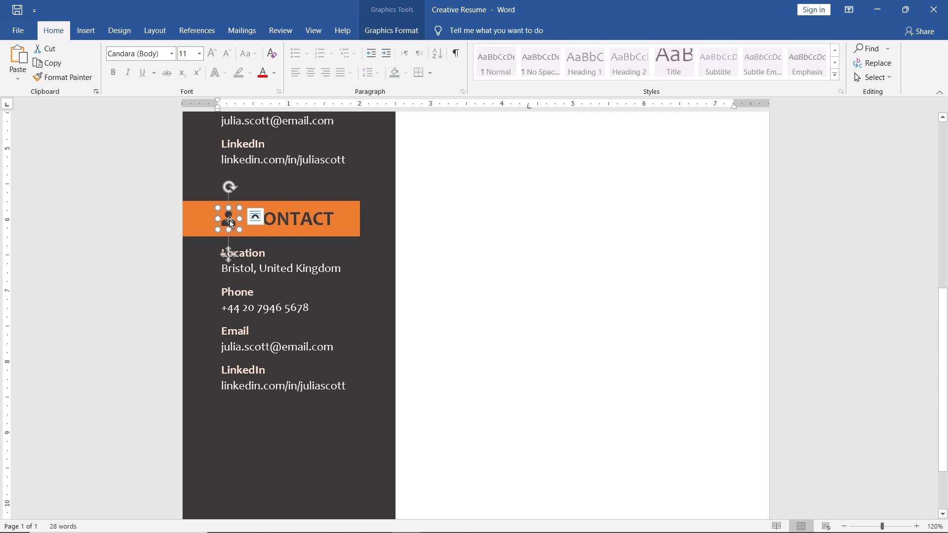
pyautogui.click(422, 35)
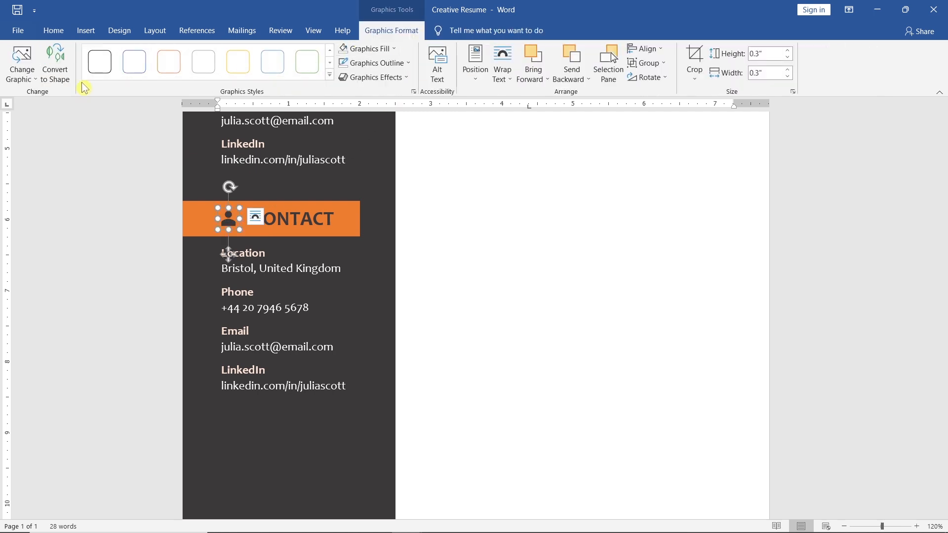
pyautogui.click(22, 74)
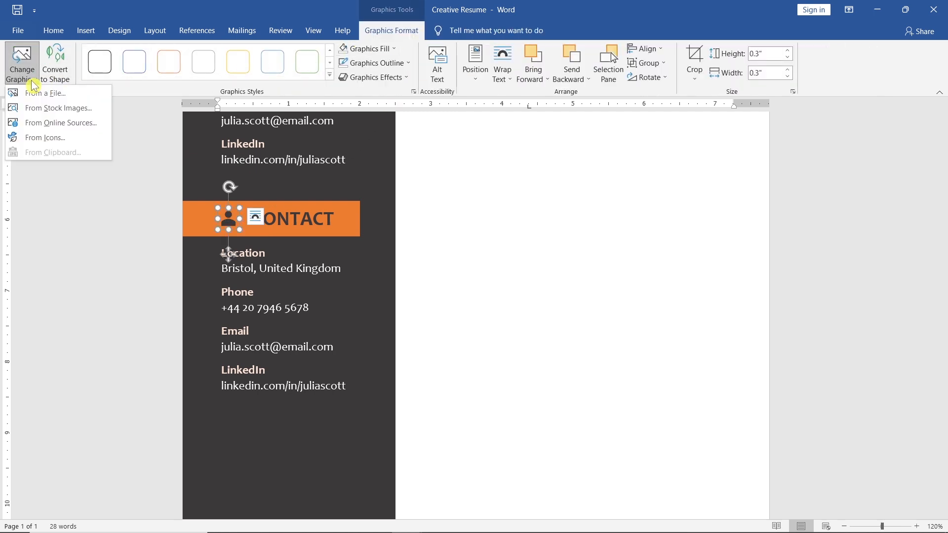
pyautogui.click(88, 141)
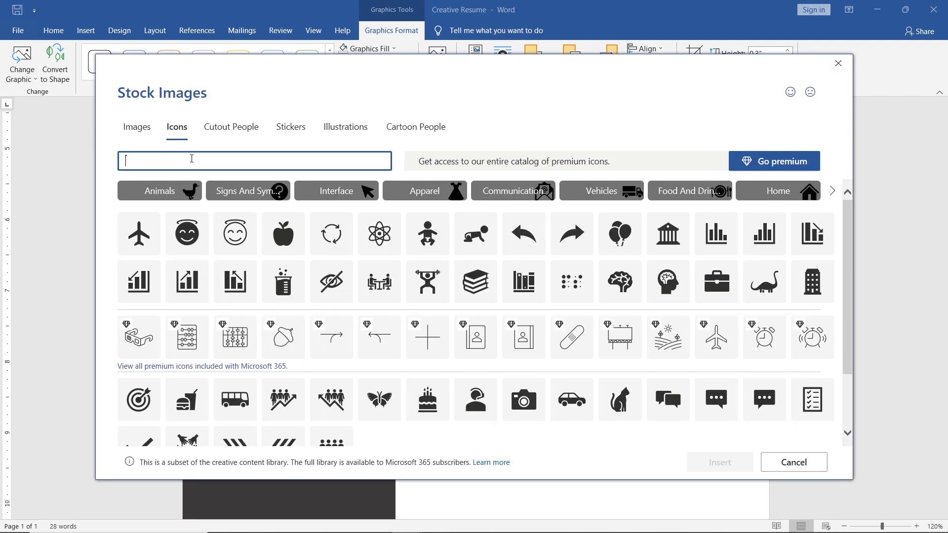
pyautogui.write('Chart')
pyautogui.click(288, 203)
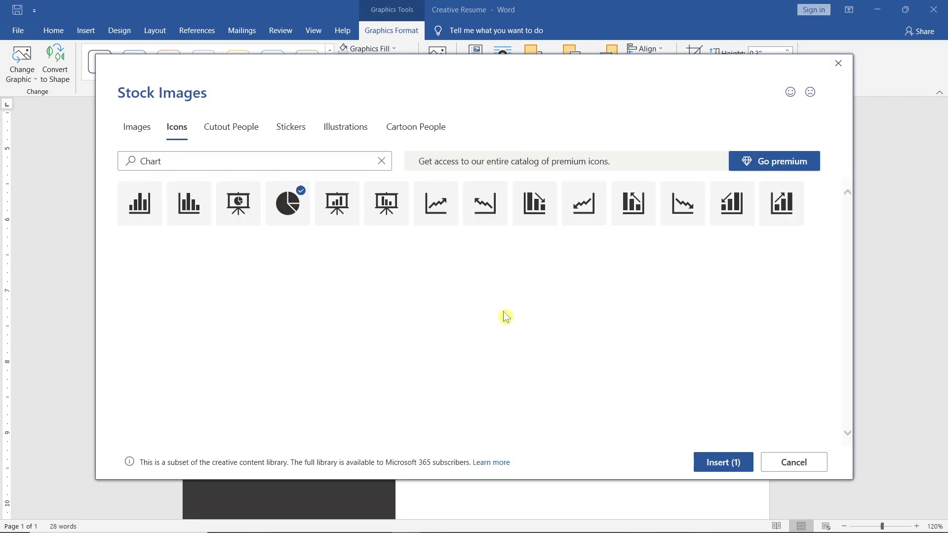
pyautogui.click(700, 462)
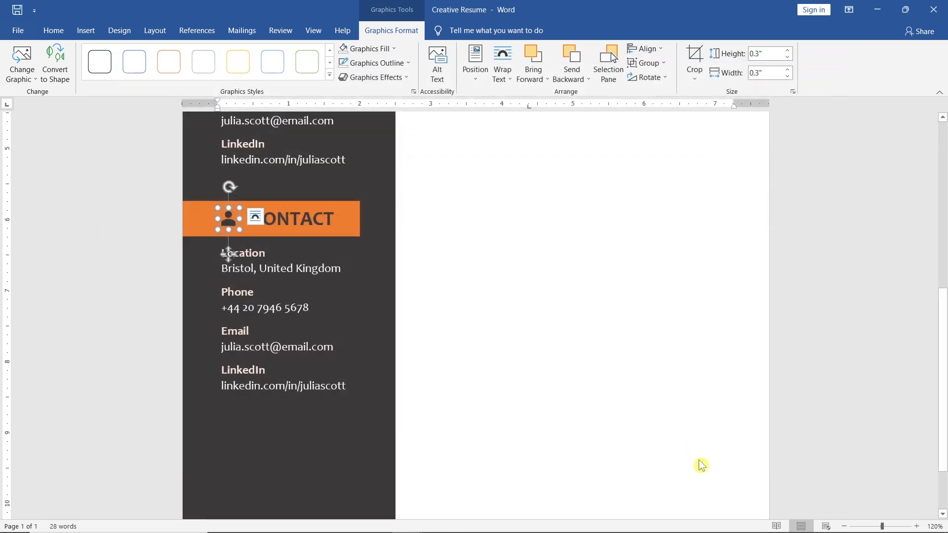
# - Change the lower bar's title to SKILLS and delete all the contact details from the text box beneath it
pyautogui.doubleClick(331, 223)
pyautogui.write('SKILLS')
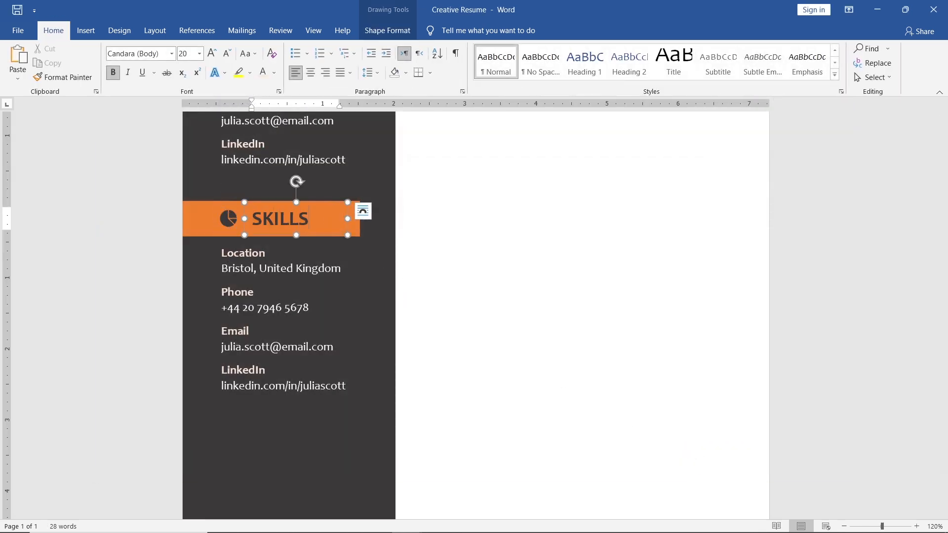
pyautogui.moveTo(346, 383); pyautogui.dragTo(222, 254)
pyautogui.press('BackSpace')
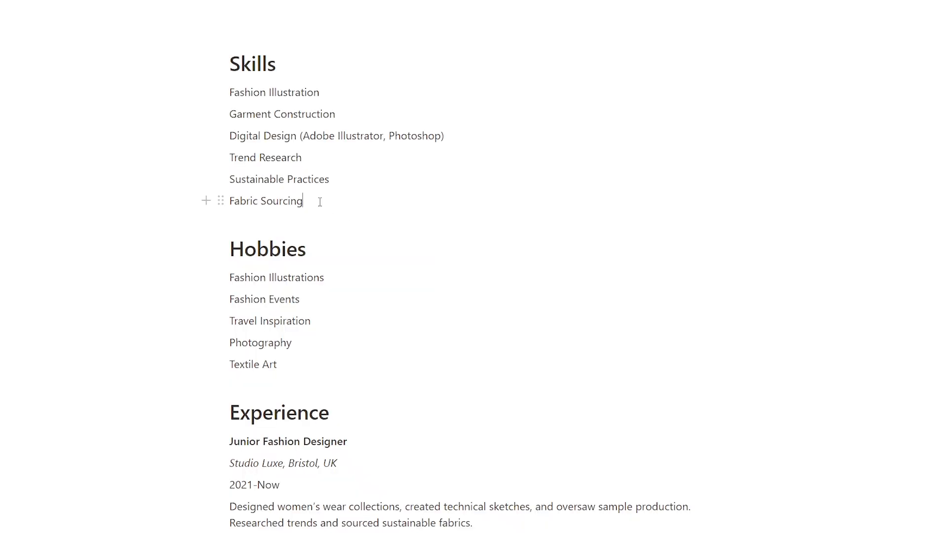
# - Copy the skills from Fashion Illustration to Fabric Sourcing in the notes page and paste them as text only under the SKILLS bar
pyautogui.moveTo(320, 202); pyautogui.dragTo(223, 91)
pyautogui.hotkey('ctrl', 'c')
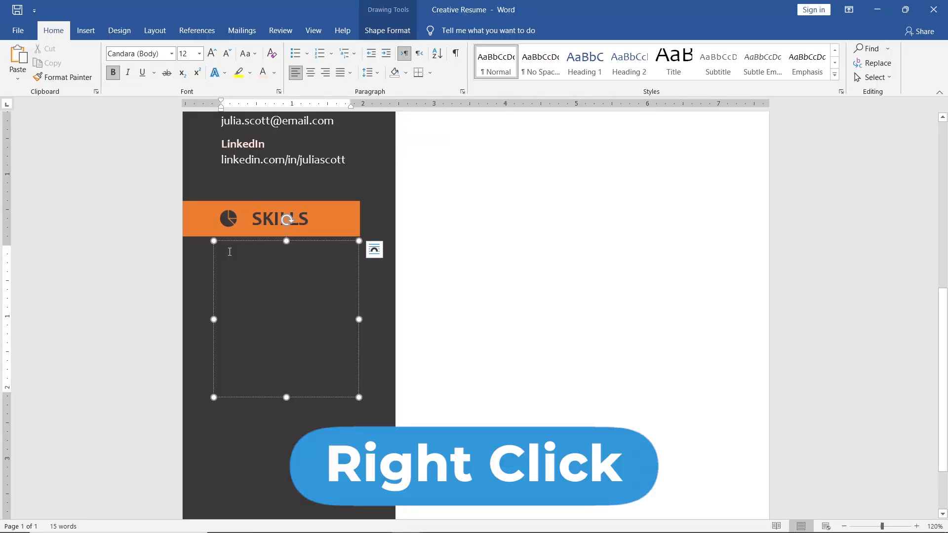
pyautogui.rightClick(229, 252)
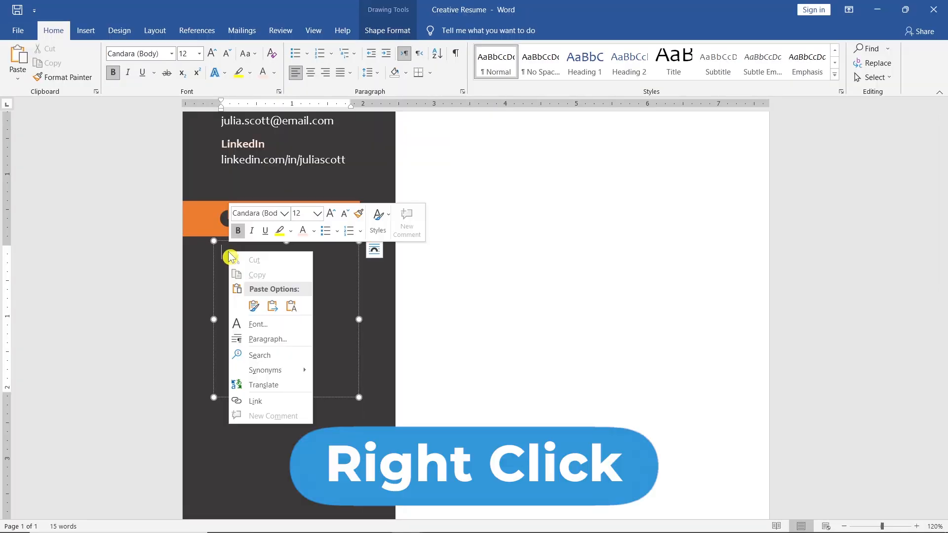
pyautogui.click(291, 306)
# - Remove the blank lines between the pasted skills so they form one continuous list
pyautogui.press('BackSpace')
pyautogui.click(288, 299)
pyautogui.press('BackSpace')
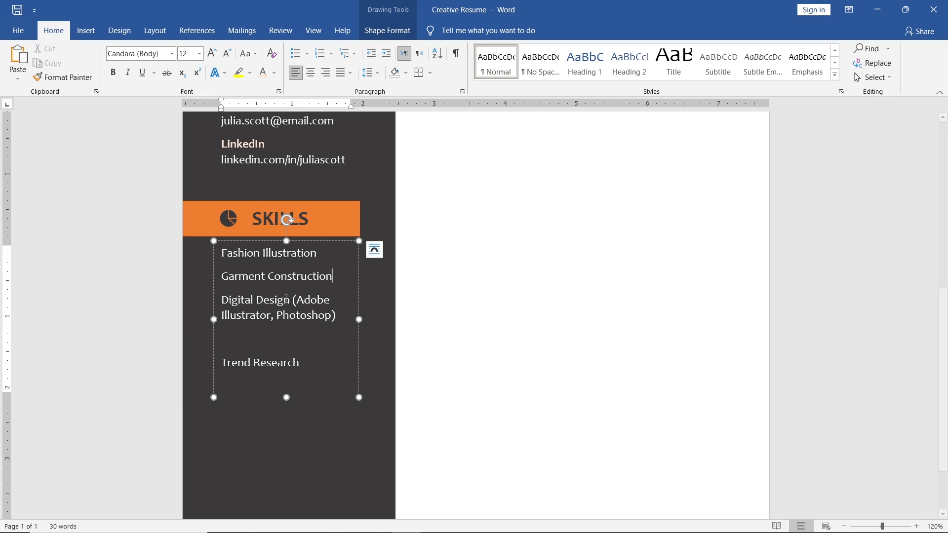
pyautogui.click(284, 336)
pyautogui.press('BackSpace')
pyautogui.click(274, 366)
pyautogui.press('BackSpace')
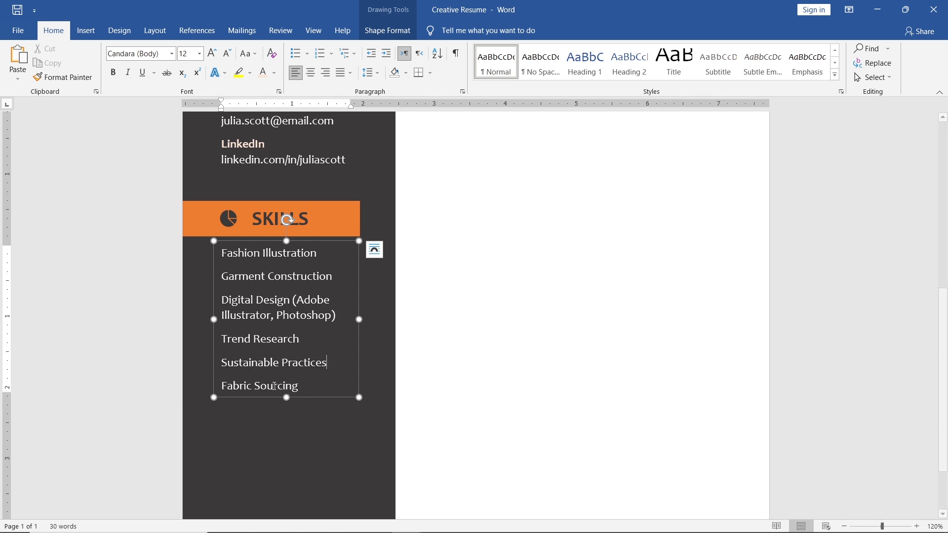
# - Remove the space after each paragraph in the skills list and set its line spacing to 1.15
pyautogui.moveTo(286, 398); pyautogui.dragTo(220, 254)
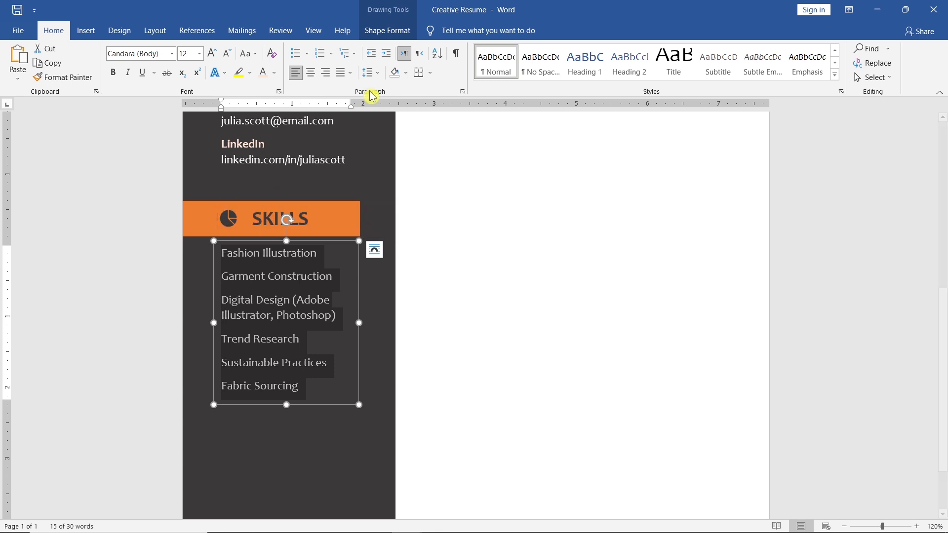
pyautogui.click(378, 73)
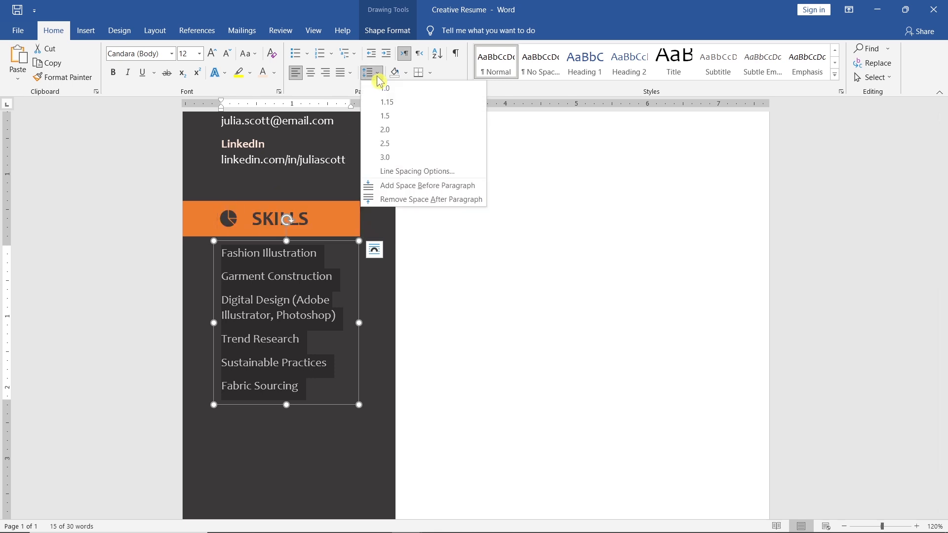
pyautogui.click(483, 202)
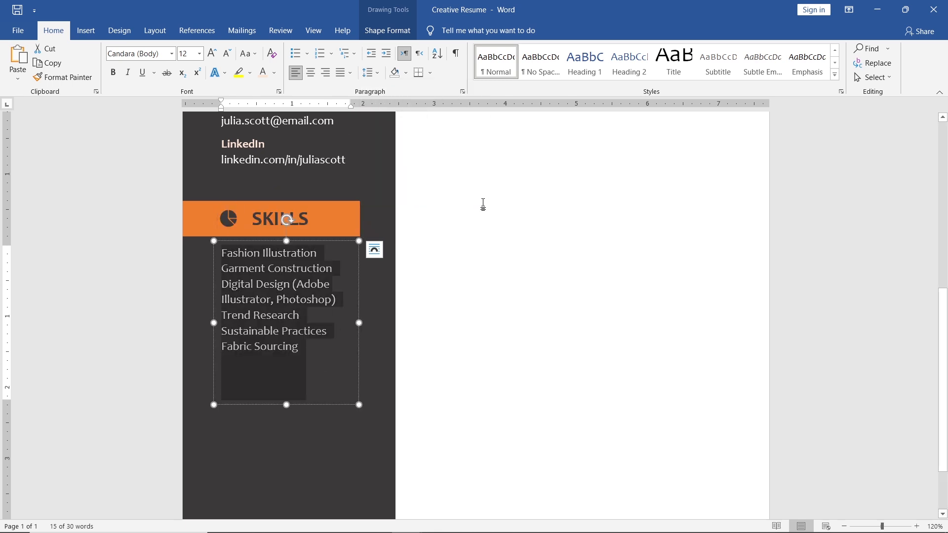
pyautogui.click(378, 73)
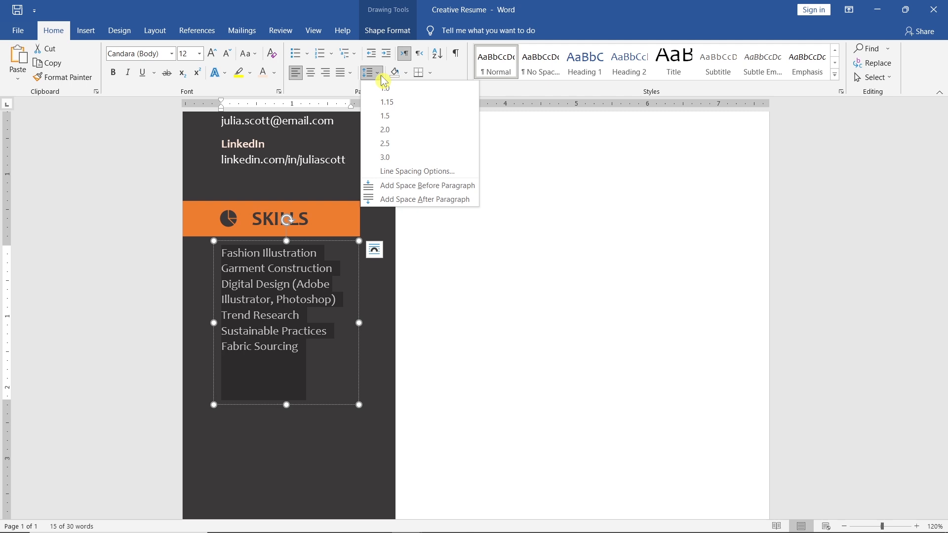
pyautogui.click(425, 102)
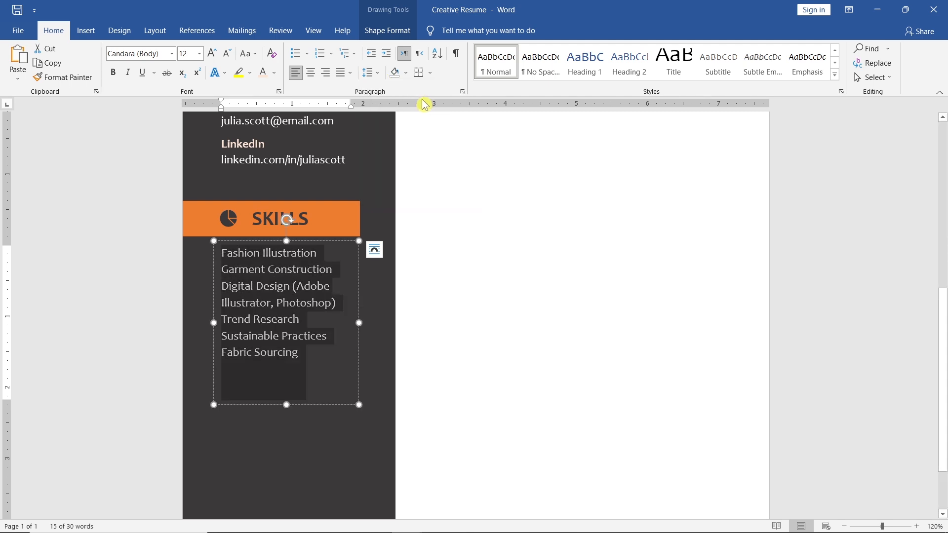
# - Define a new round bullet in the lightest orange theme tint and apply it to the skills list
pyautogui.click(307, 54)
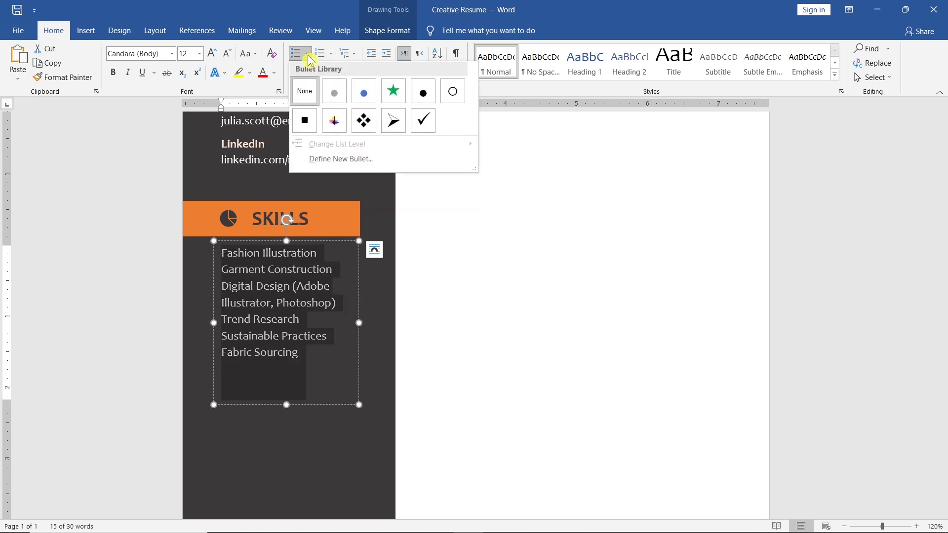
pyautogui.click(393, 160)
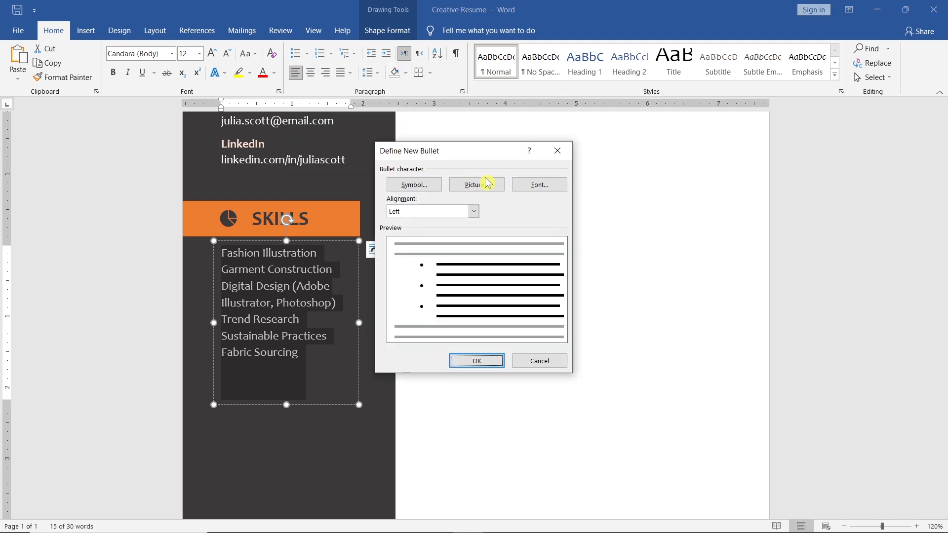
pyautogui.click(521, 189)
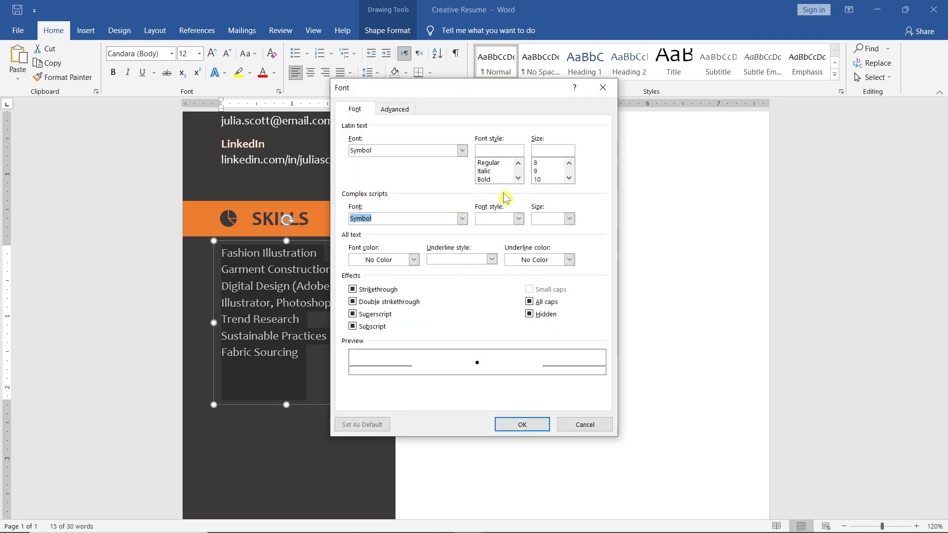
pyautogui.click(414, 260)
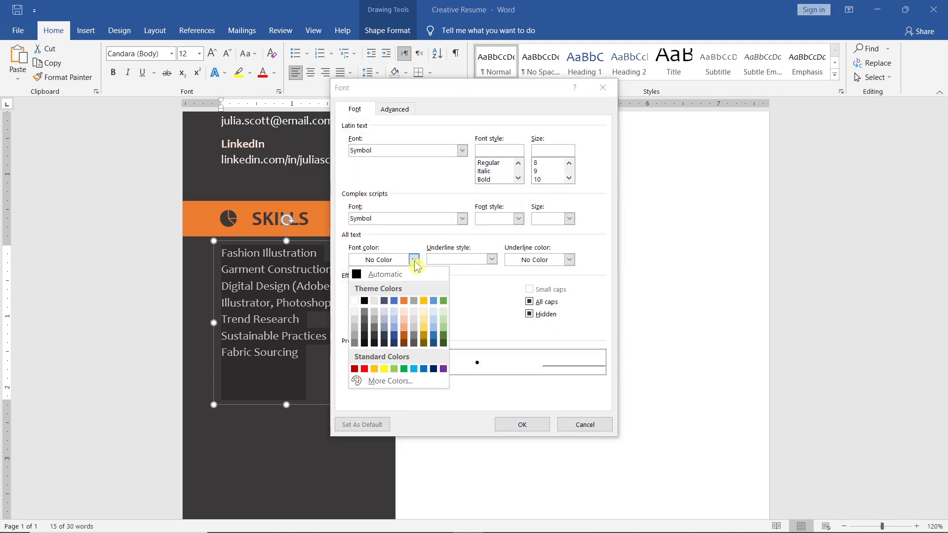
pyautogui.click(406, 312)
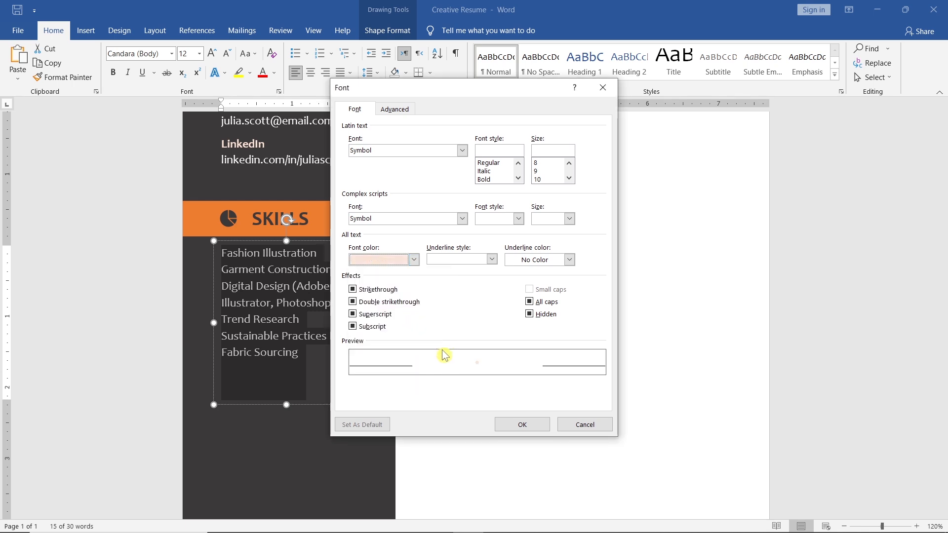
pyautogui.click(503, 425)
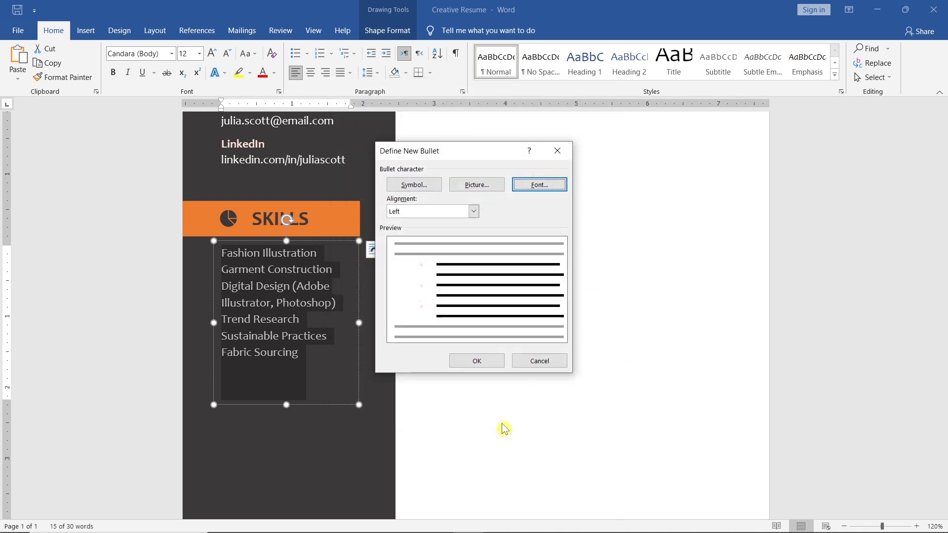
pyautogui.click(464, 361)
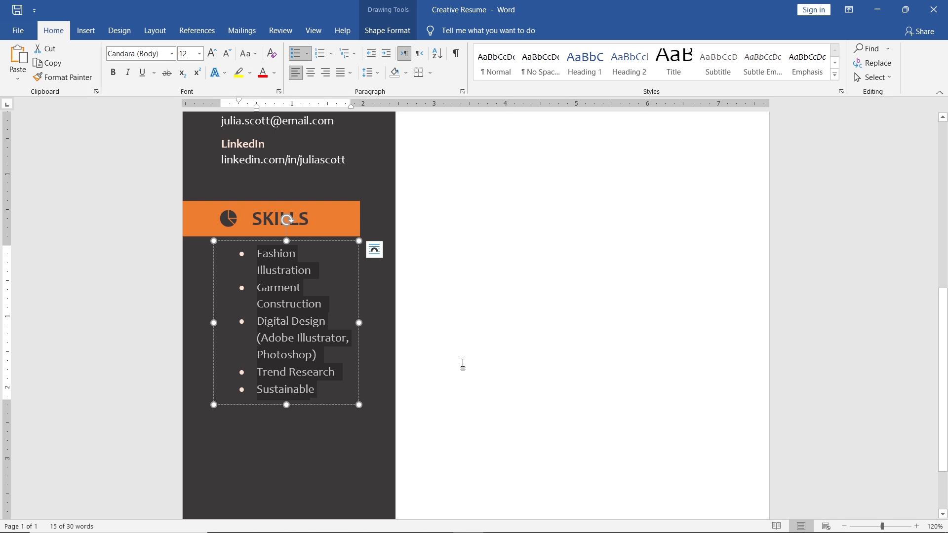
# - Decrease the skills list's indent by one level and resize its text box to fit the bulleted text
pyautogui.hotkey('shift', 'Tab')
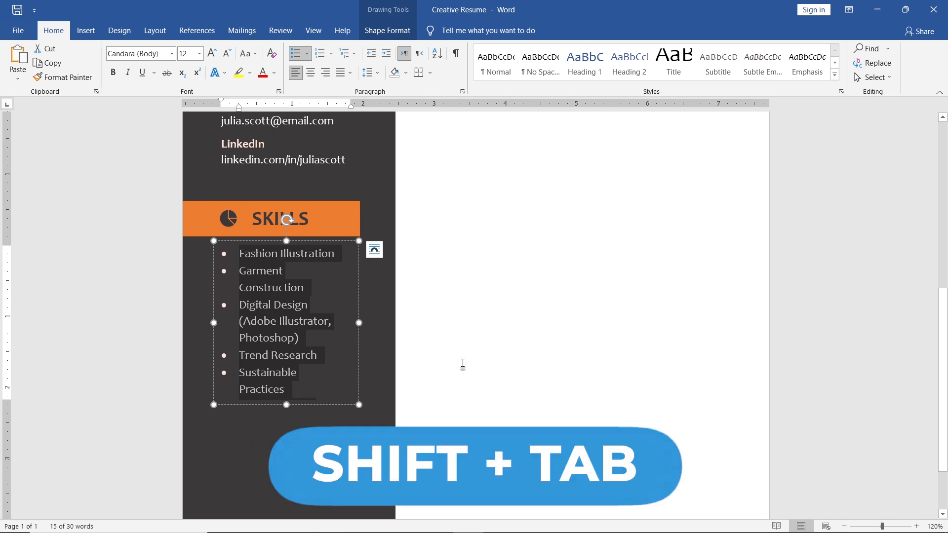
pyautogui.moveTo(359, 323); pyautogui.dragTo(362, 324)
pyautogui.moveTo(291, 404); pyautogui.dragTo(289, 370)
# - Group the skills text box with the SKILLS title, pie chart icon and orange bar
pyautogui.keyDown('shift'); pyautogui.click(275, 230); pyautogui.keyUp('shift')
pyautogui.keyDown('shift'); pyautogui.click(225, 221); pyautogui.keyUp('shift')
pyautogui.keyDown('shift'); pyautogui.click(202, 226); pyautogui.keyUp('shift')
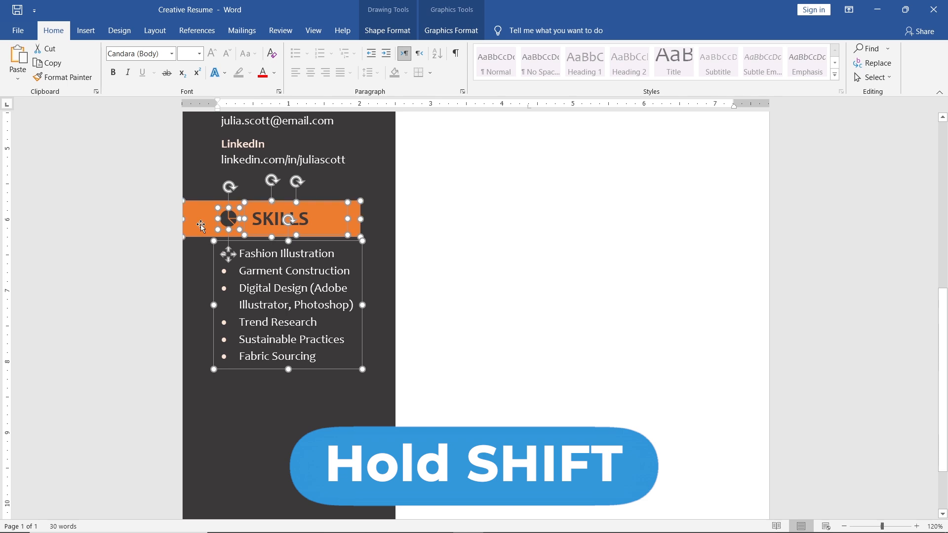
pyautogui.click(410, 32)
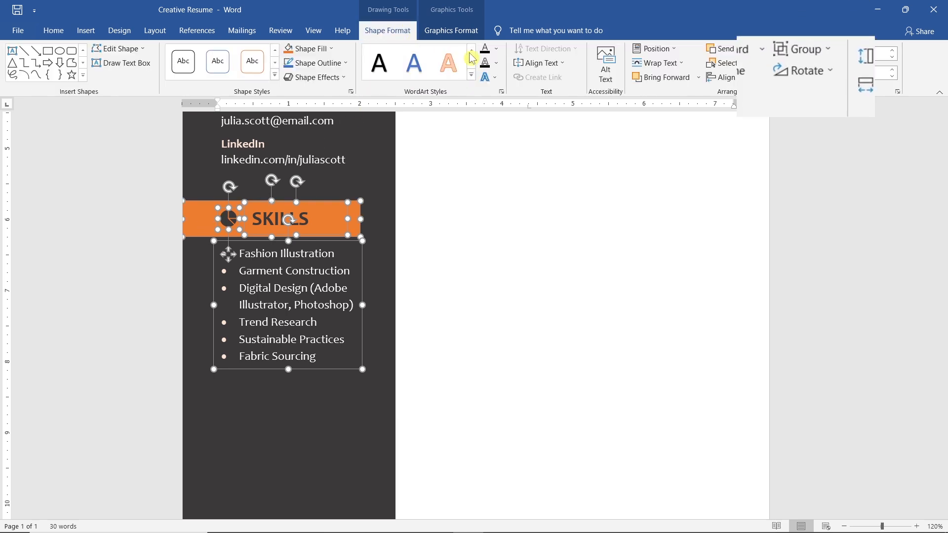
pyautogui.click(834, 50)
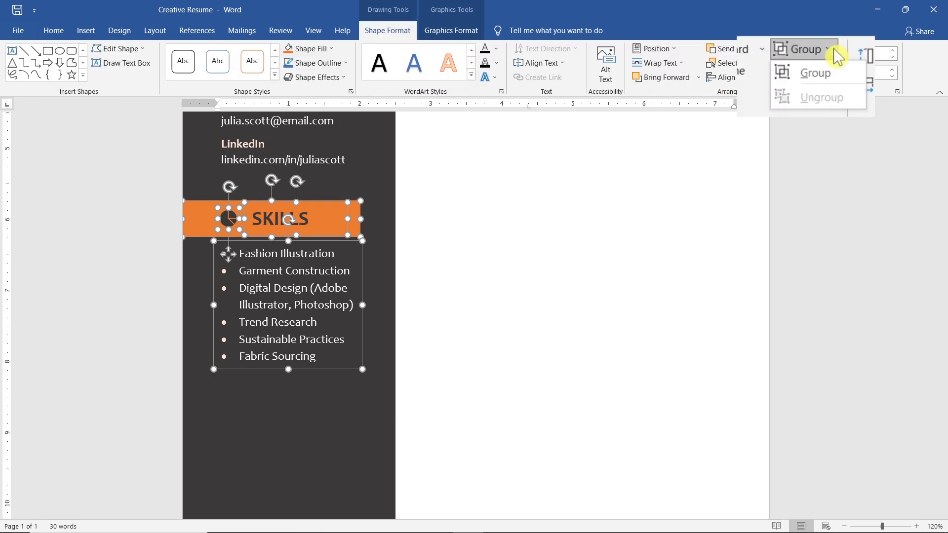
pyautogui.click(845, 79)
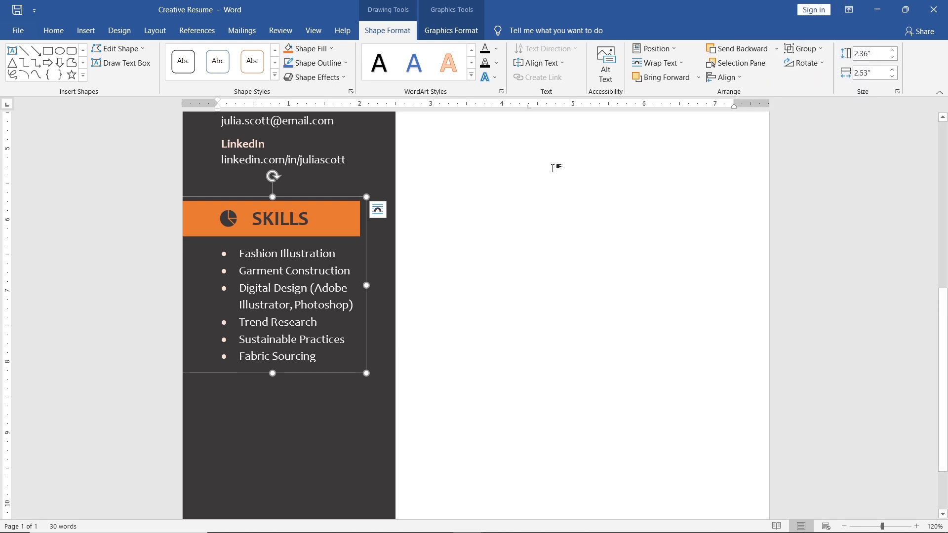
# - Duplicate the grouped SKILLS section directly below the original and ungroup the copy
pyautogui.moveTo(346, 197); pyautogui.dragTo(344, 381)
pyautogui.scroll(-3, 344, 383)
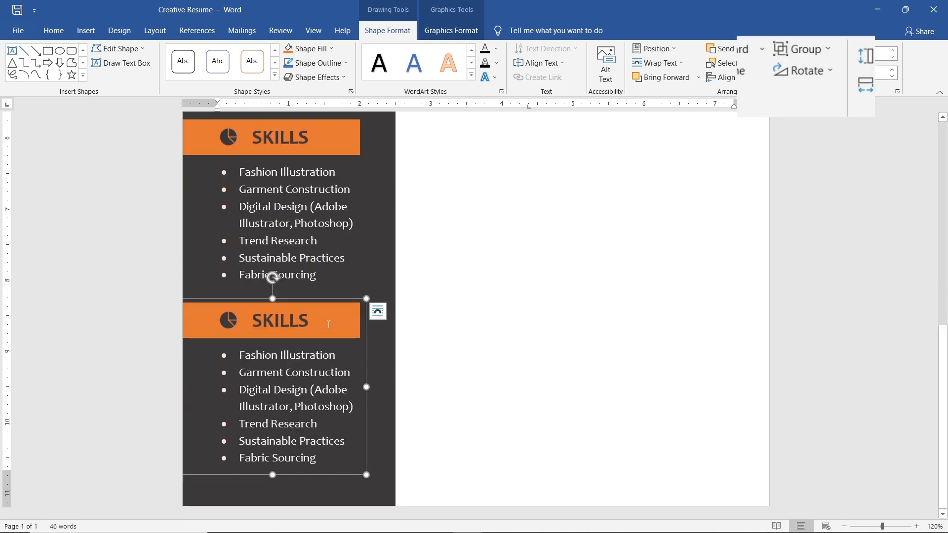
pyautogui.click(831, 51)
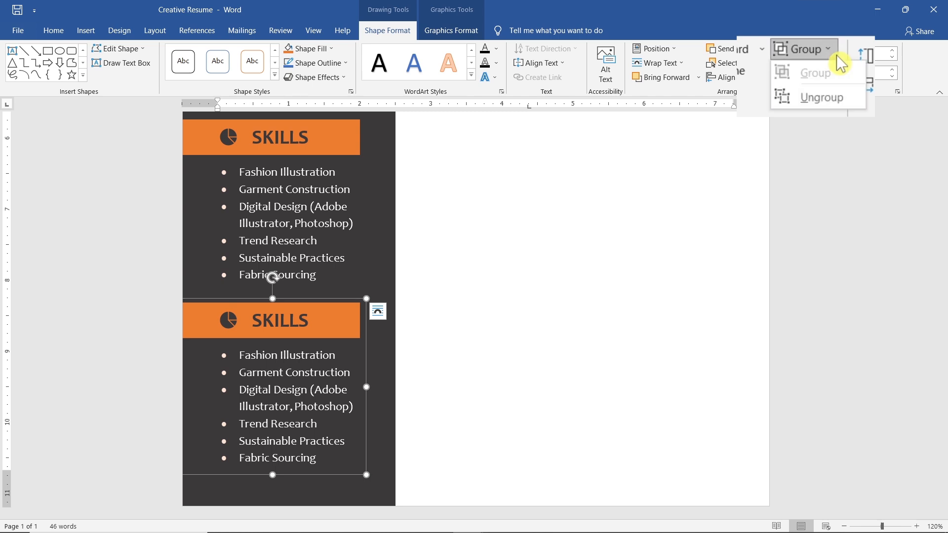
pyautogui.click(855, 106)
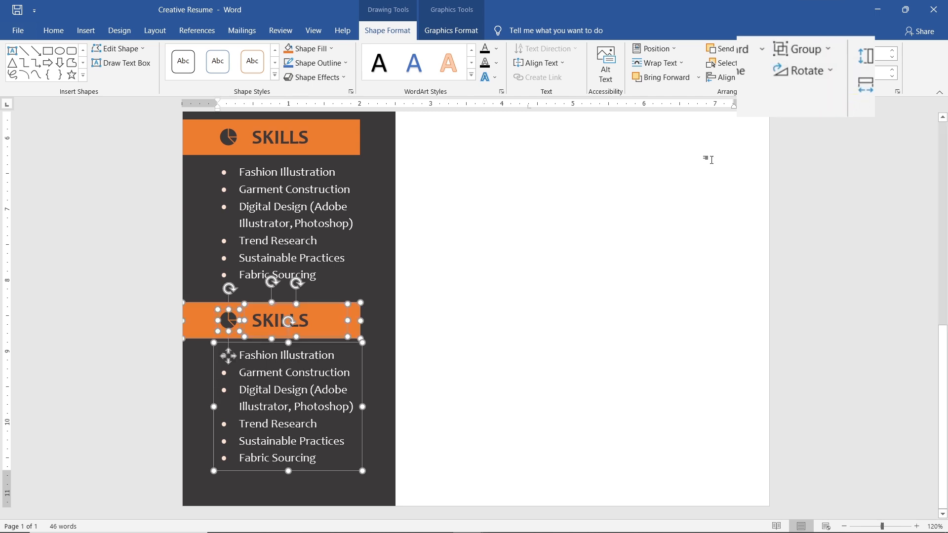
pyautogui.click(463, 339)
# - Replace the lower bar's pie chart icon with the paint palette icon found by searching the icons for Painting
pyautogui.click(229, 320)
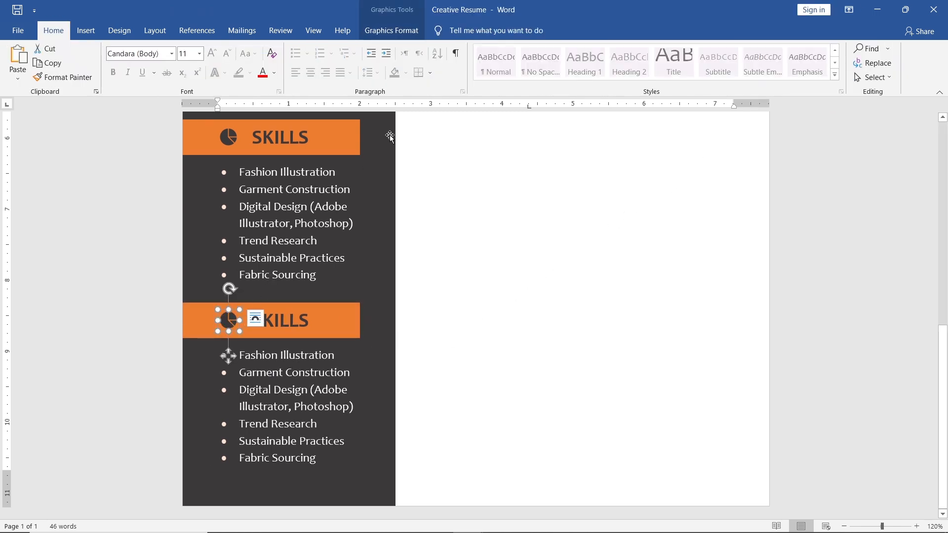
pyautogui.click(392, 31)
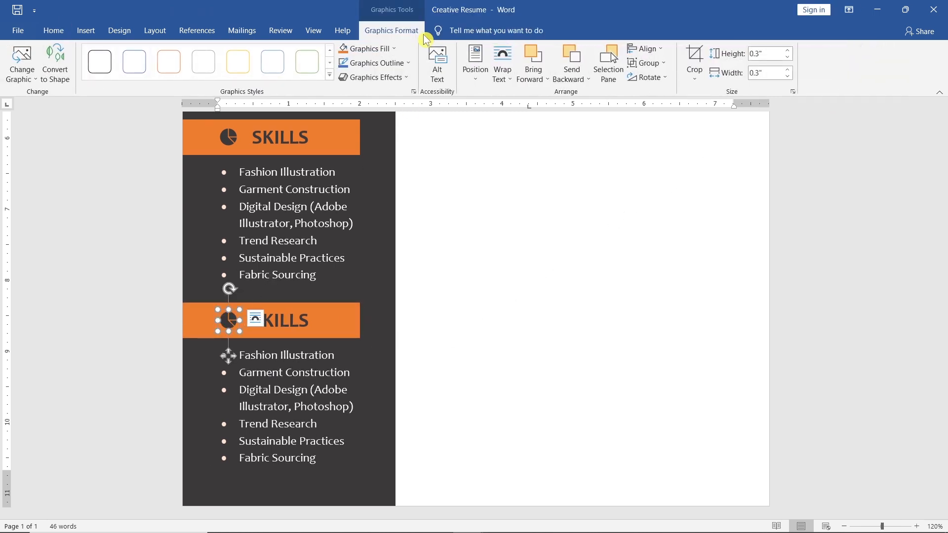
pyautogui.click(35, 80)
pyautogui.click(64, 133)
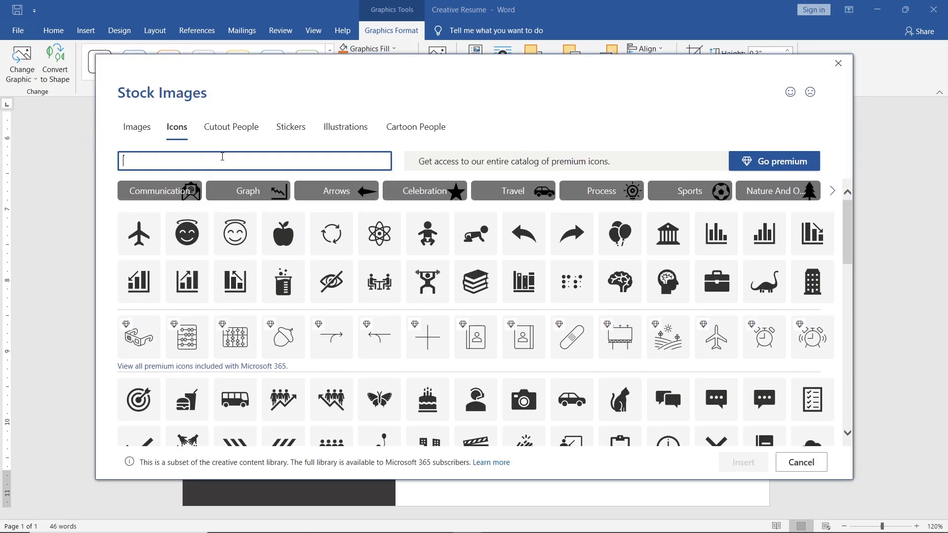
pyautogui.write('Painting')
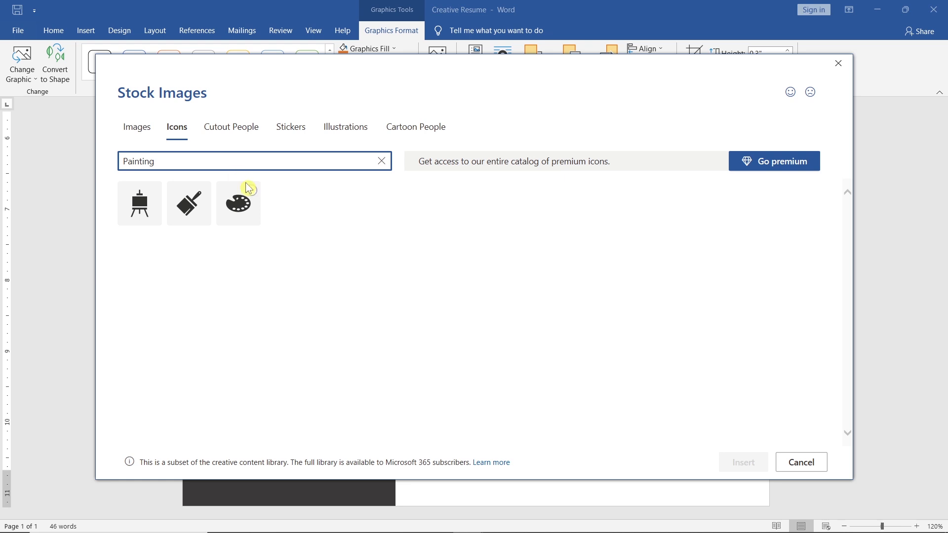
pyautogui.click(248, 188)
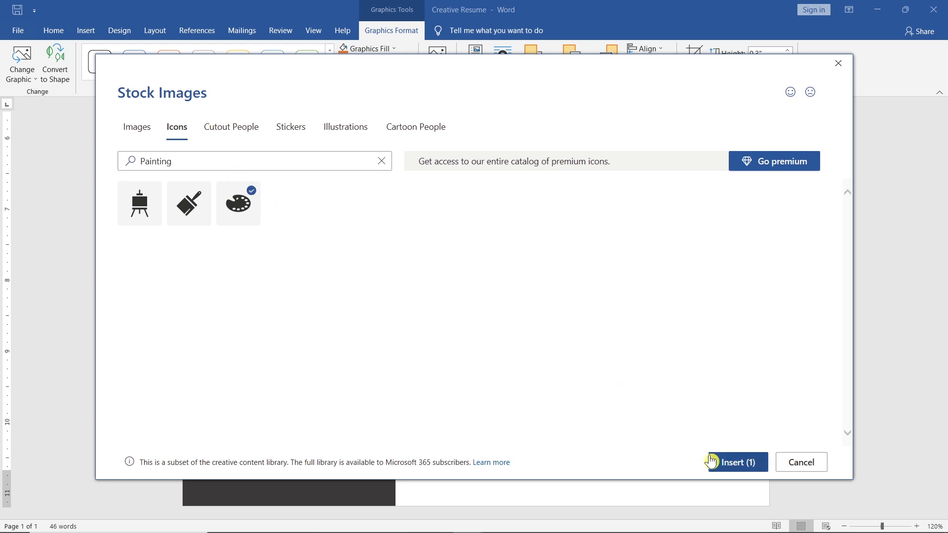
pyautogui.click(712, 461)
# - Change the lower bar's title to HOBBIES and delete the copied skills list beneath it
pyautogui.doubleClick(296, 321)
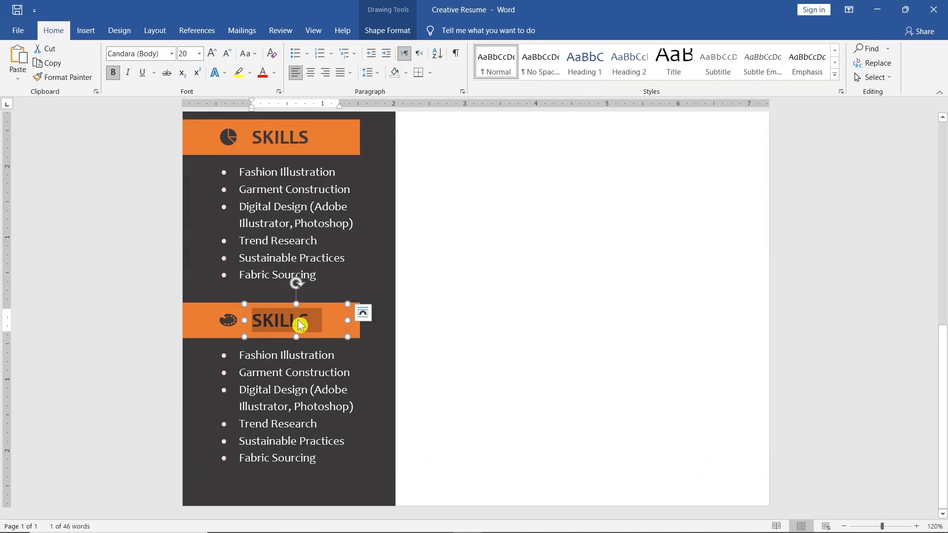
pyautogui.write('HOBBIES')
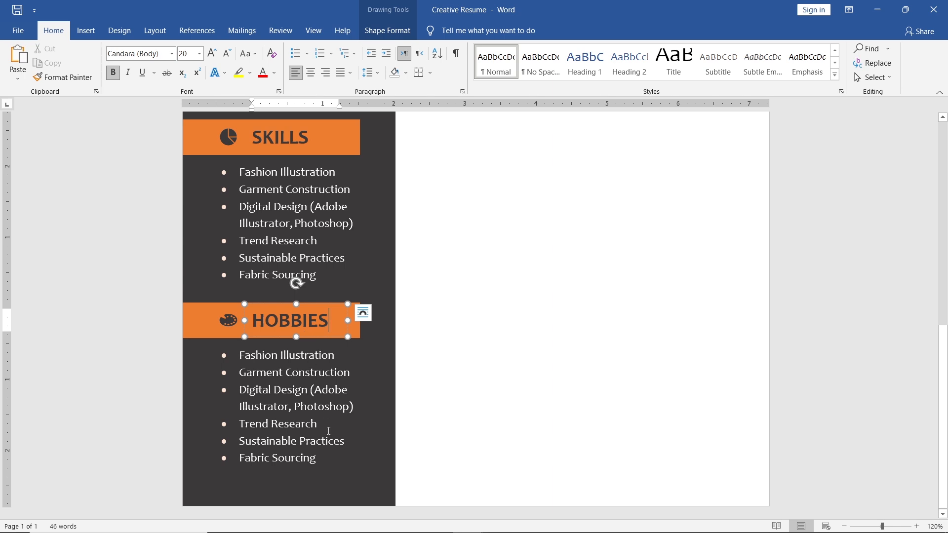
pyautogui.click(326, 454)
pyautogui.hotkey('ctrl', 'a')
pyautogui.press('Delete')
# - Paste the hobbies from Fashion Illustrations to Textile Art as text only under the HOBBIES bar and remove the blank lines between them
pyautogui.rightClick(227, 357)
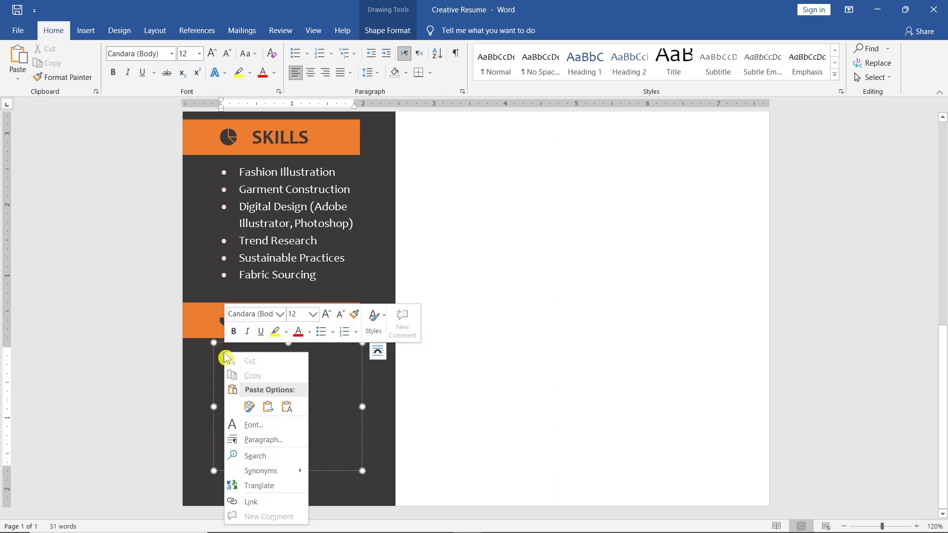
pyautogui.click(286, 406)
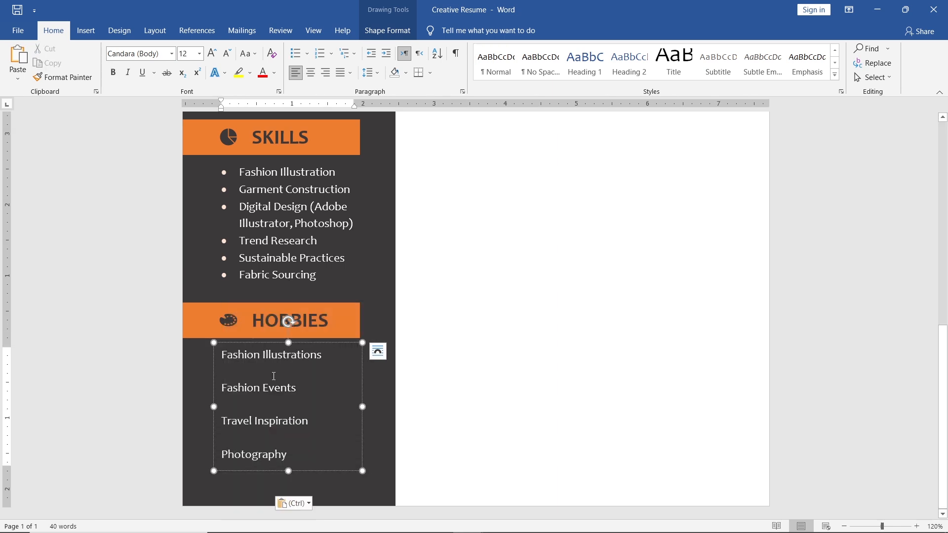
pyautogui.press('Delete')
pyautogui.press('Down')
pyautogui.press('Delete')
pyautogui.press('Down')
pyautogui.press('Delete')
pyautogui.press('Down')
pyautogui.press('Delete')
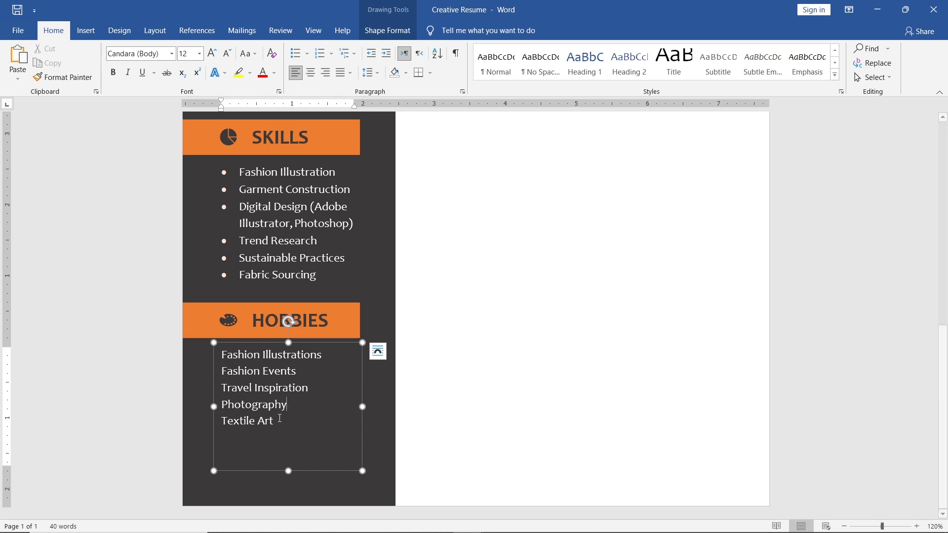
# - Apply the light orange document bullet to the hobbies list and decrease its indent by one level
pyautogui.hotkey('ctrl', 'a')
pyautogui.click(327, 335)
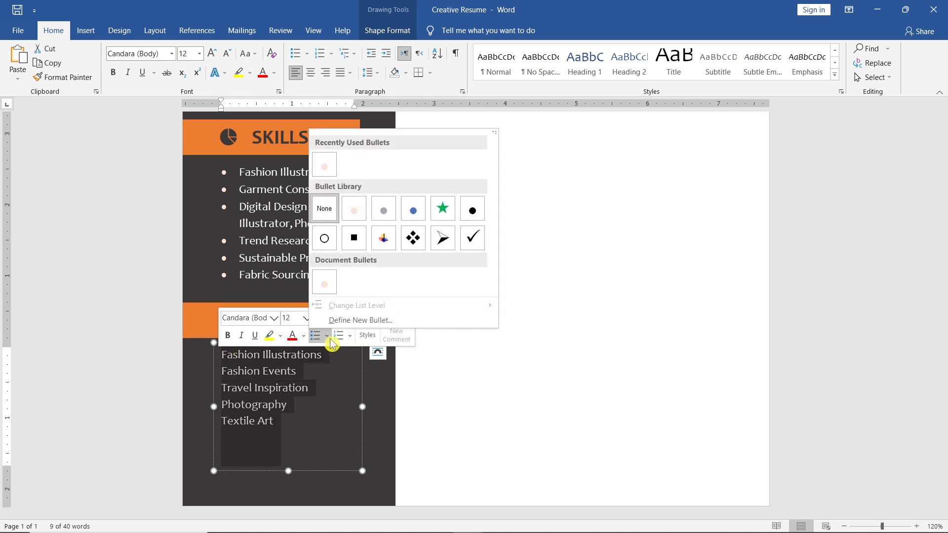
pyautogui.click(334, 289)
pyautogui.hotkey('shift', 'Tab')
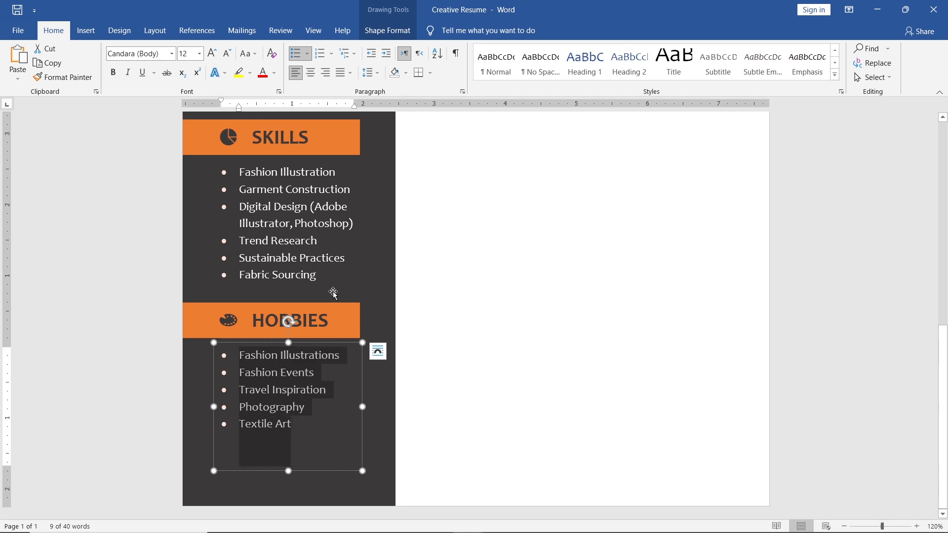
# - Shorten the hobbies text box to fit its five lines and group it with the HOBBIES bar, icon and title
pyautogui.click(290, 464)
pyautogui.moveTo(291, 467); pyautogui.dragTo(289, 437)
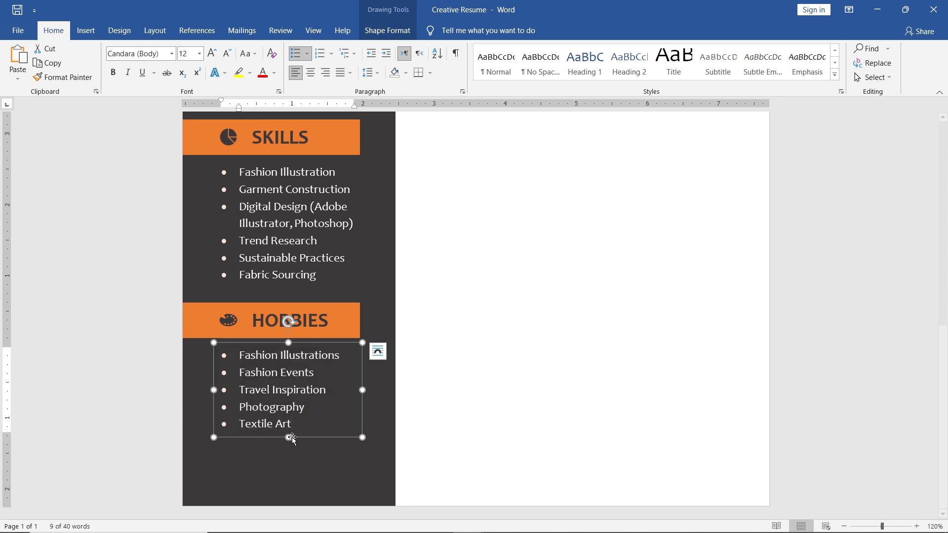
pyautogui.keyDown('shift'); pyautogui.click(271, 328); pyautogui.keyUp('shift')
pyautogui.keyDown('shift'); pyautogui.click(231, 321); pyautogui.keyUp('shift')
pyautogui.keyDown('shift'); pyautogui.click(203, 322); pyautogui.keyUp('shift')
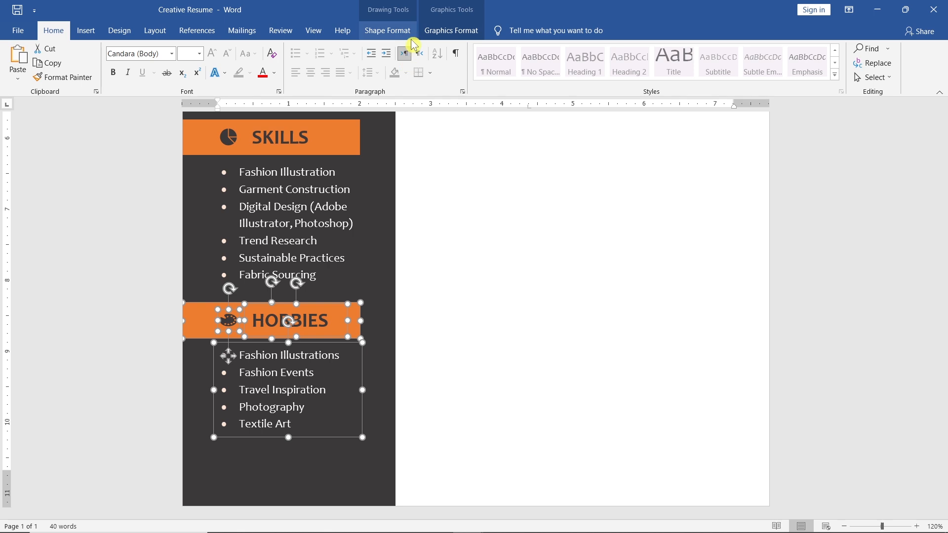
pyautogui.click(388, 30)
pyautogui.click(829, 52)
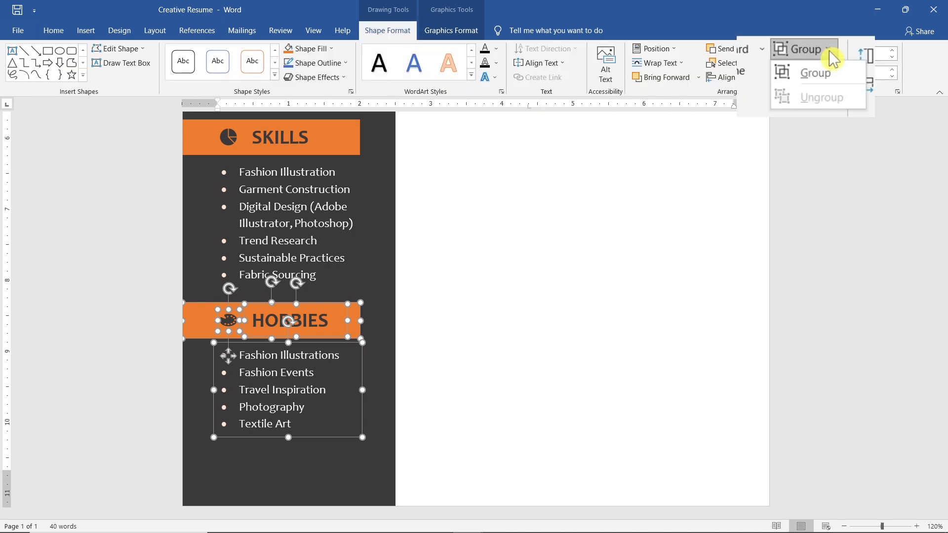
pyautogui.click(841, 72)
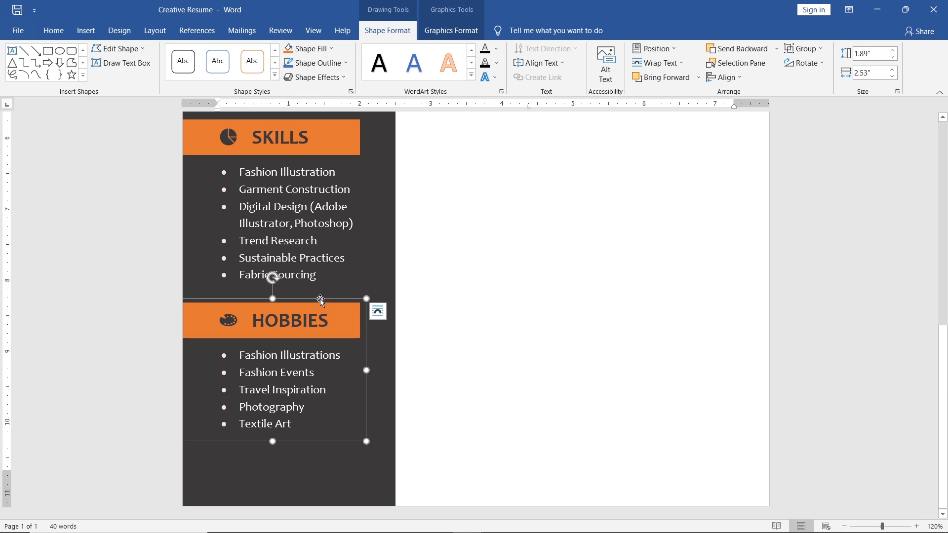
# - Lower the HOBBIES group on the sidebar and distribute the photo and the three section groups vertically
pyautogui.moveTo(320, 298); pyautogui.dragTo(322, 336)
pyautogui.scroll(-7, 321, 336)
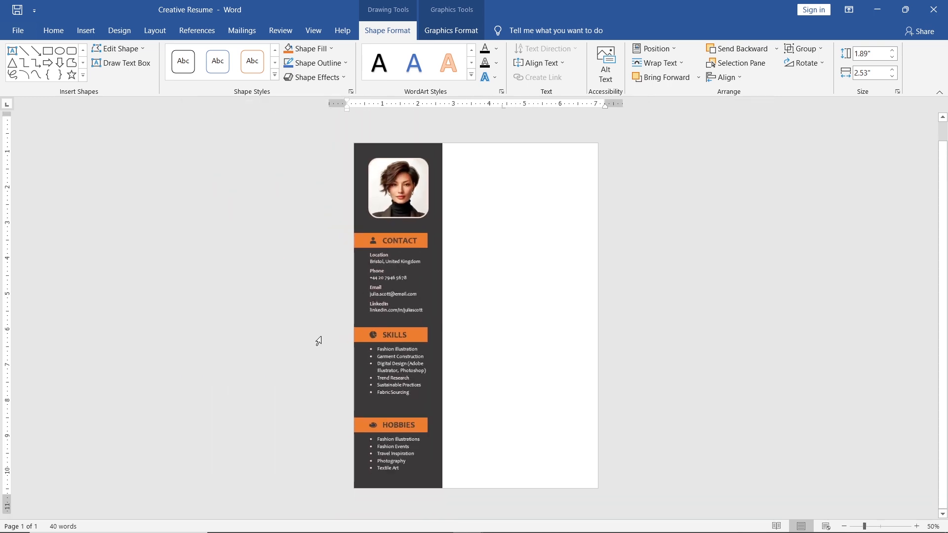
pyautogui.keyDown('shift'); pyautogui.click(389, 335); pyautogui.keyUp('shift')
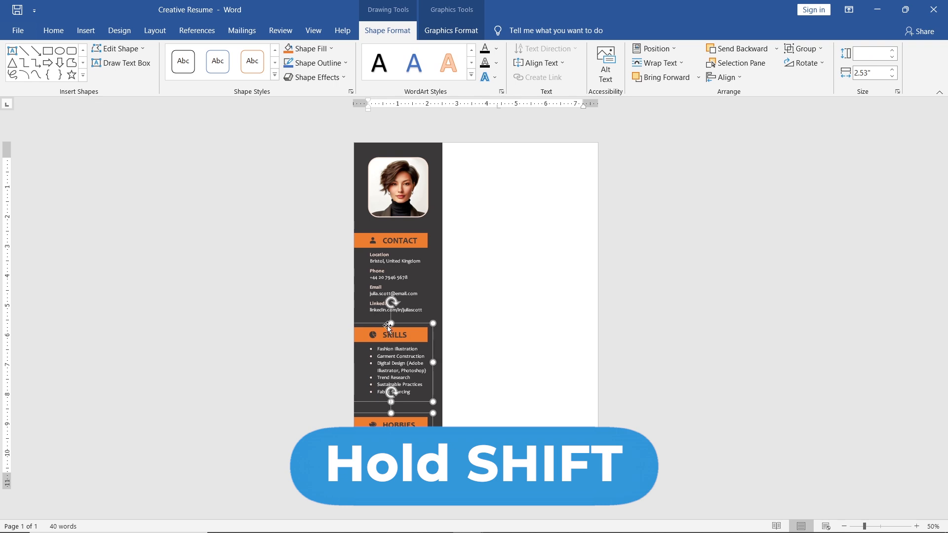
pyautogui.keyDown('shift'); pyautogui.click(384, 271); pyautogui.keyUp('shift')
pyautogui.keyDown('shift'); pyautogui.click(409, 198); pyautogui.keyUp('shift')
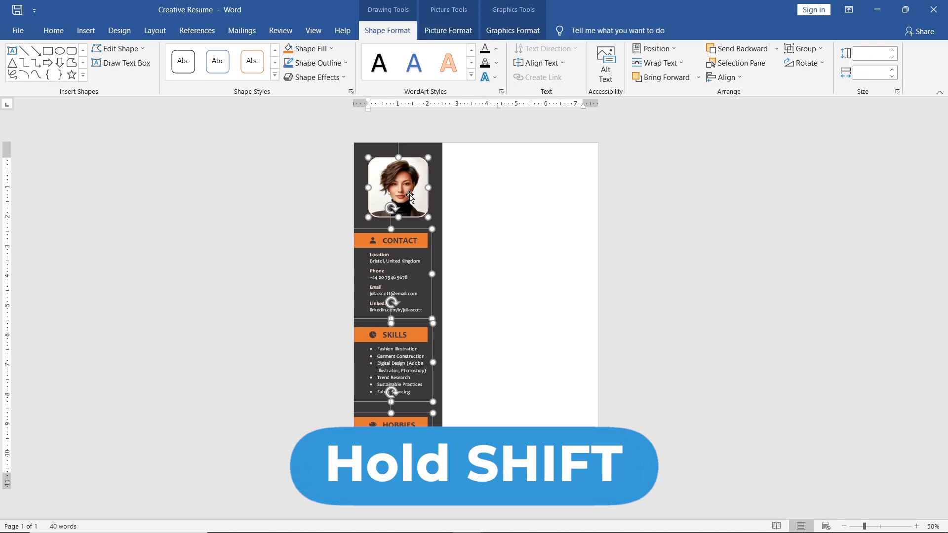
pyautogui.click(727, 77)
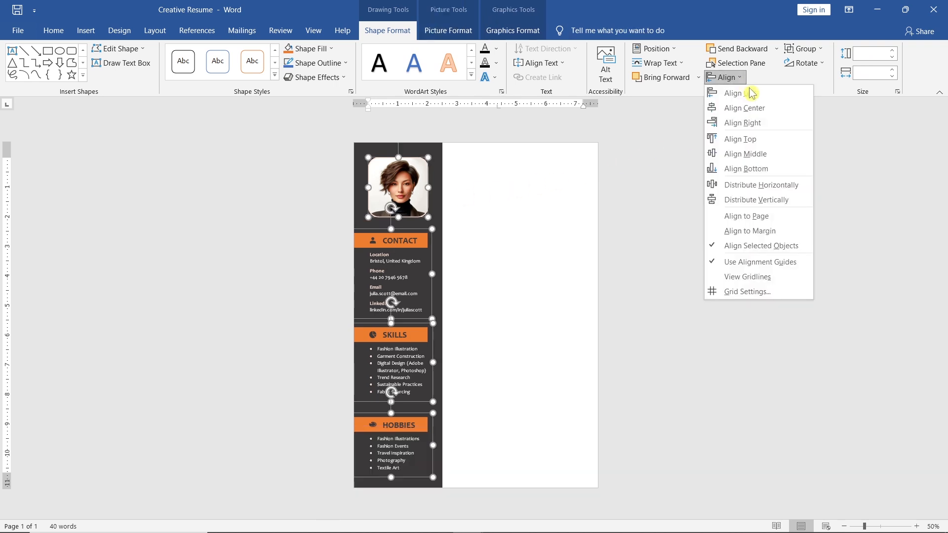
pyautogui.click(799, 200)
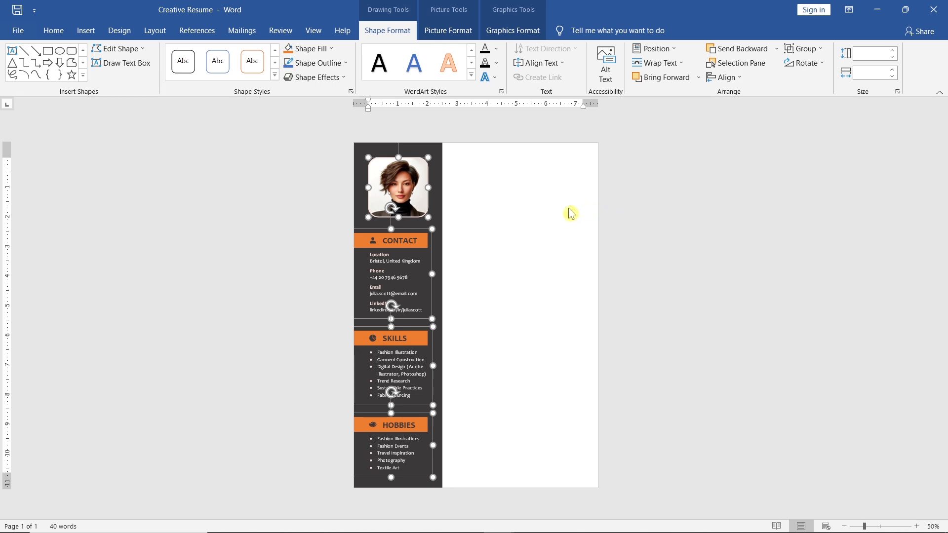
# - Draw a text box about 2.01" by 4.41" beside the photo, remove its outline, and enter the full name above Fashion Designer
pyautogui.scroll(7, 569, 213)
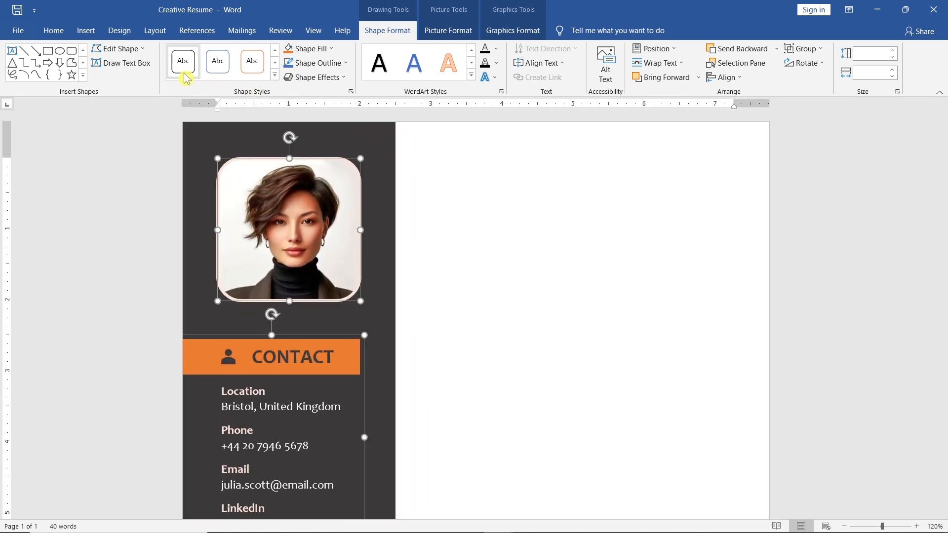
pyautogui.click(151, 64)
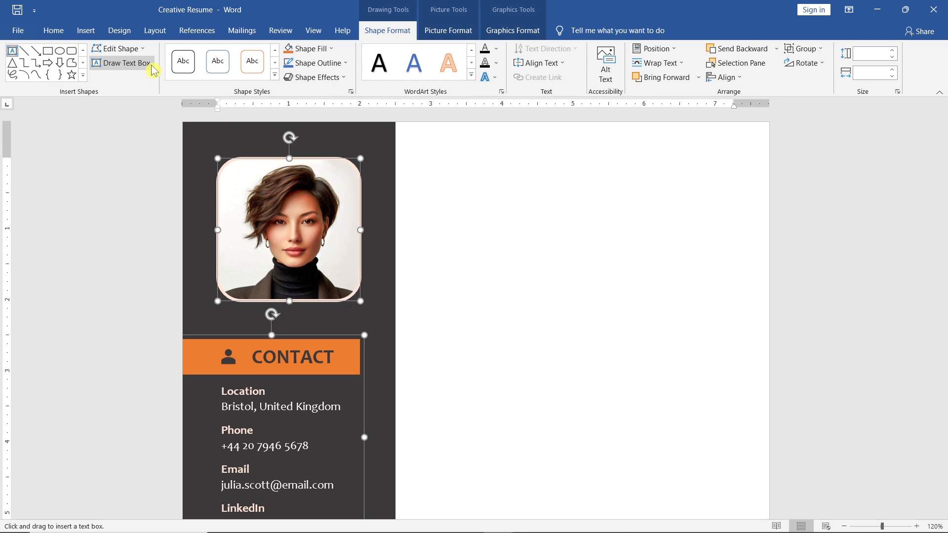
pyautogui.moveTo(421, 160); pyautogui.dragTo(734, 303)
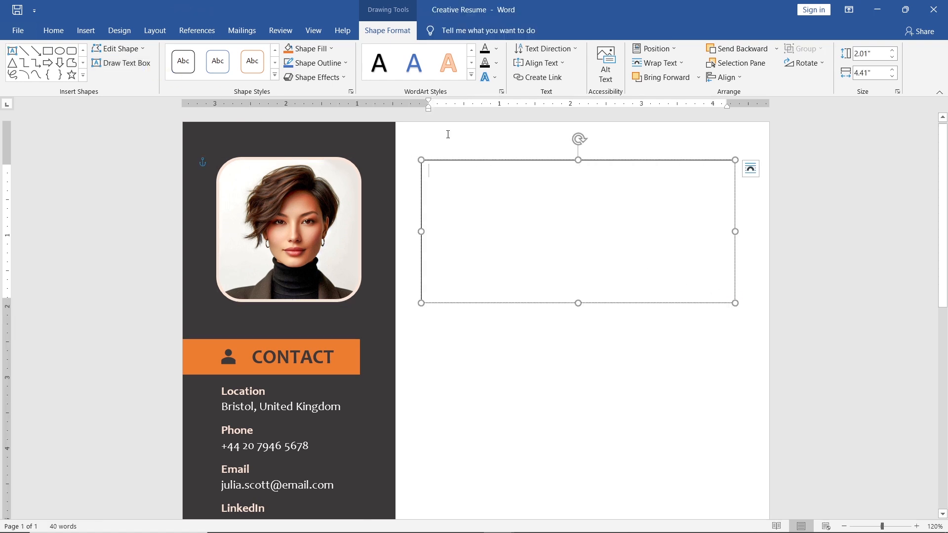
pyautogui.click(347, 63)
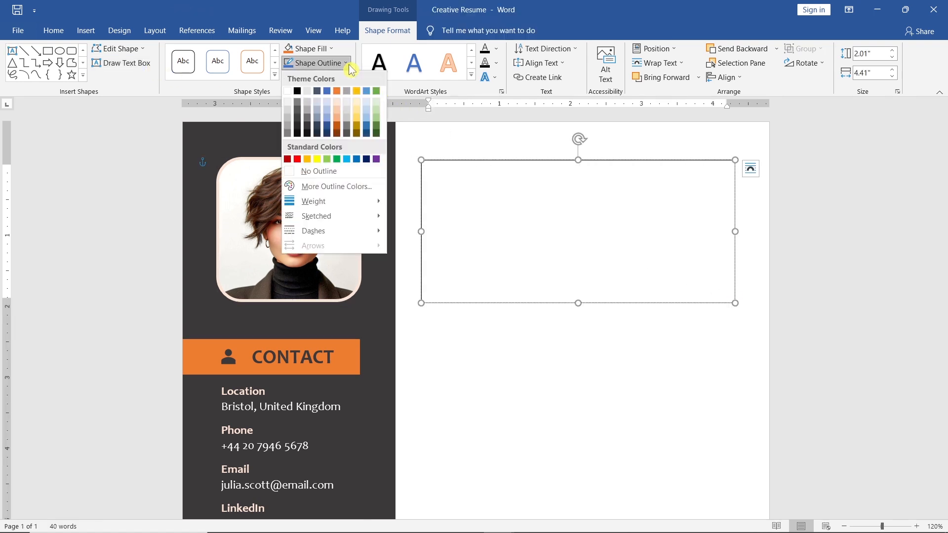
pyautogui.click(366, 170)
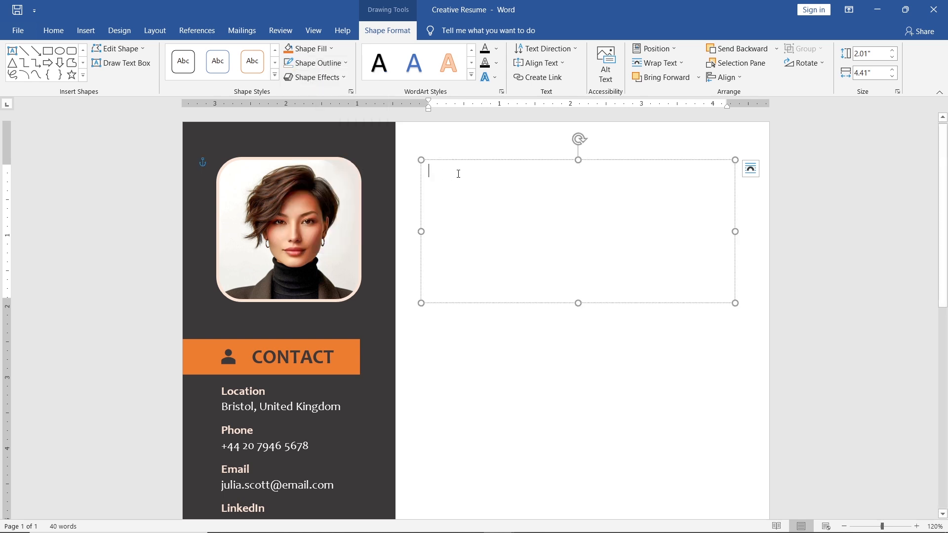
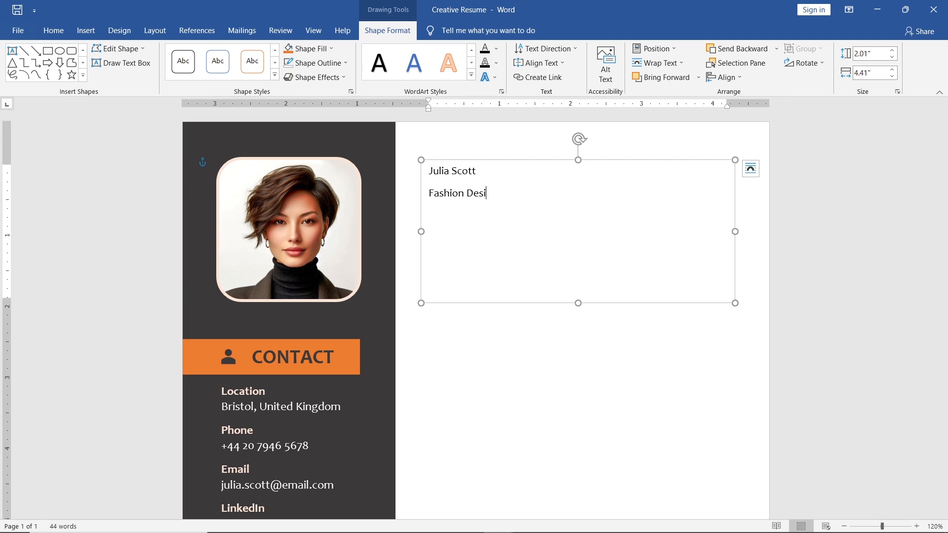
# - Format the full name in the header text box as 48 pt bold
pyautogui.moveTo(482, 172); pyautogui.dragTo(429, 173)
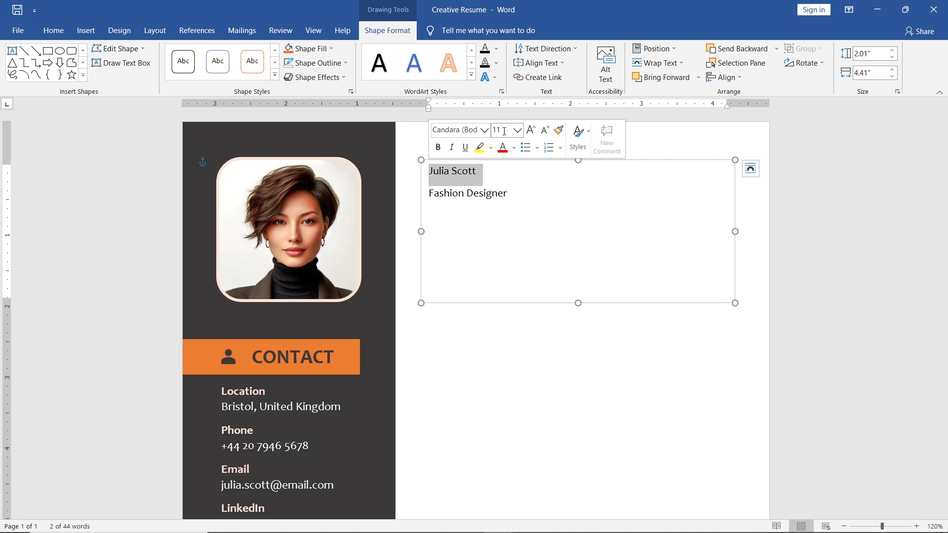
pyautogui.click(504, 130)
pyautogui.write('48')
pyautogui.press('Return')
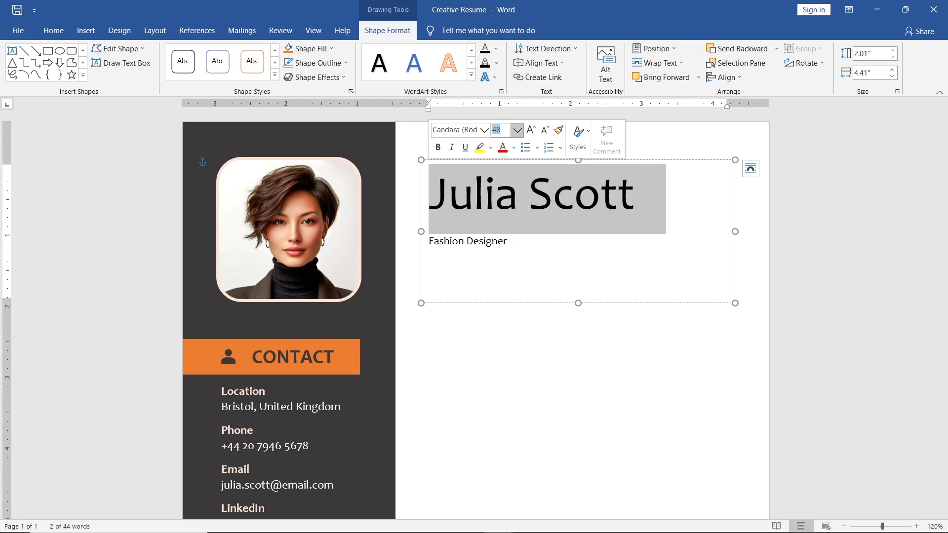
pyautogui.click(438, 149)
# - Color the first name dark gray and the surname orange in the header text box
pyautogui.click(519, 193)
pyautogui.moveTo(520, 193); pyautogui.dragTo(434, 194)
pyautogui.click(520, 169)
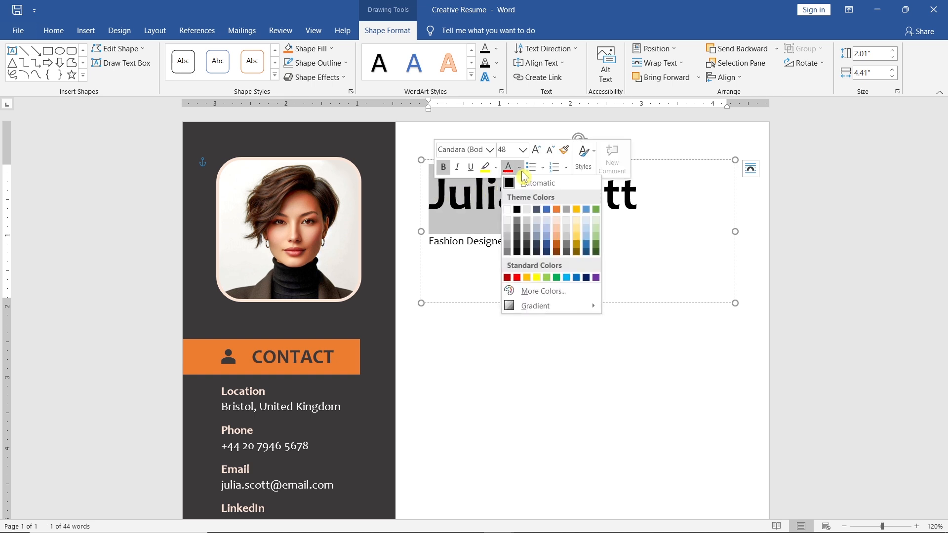
pyautogui.click(530, 245)
pyautogui.moveTo(531, 207); pyautogui.dragTo(646, 203)
pyautogui.click(729, 182)
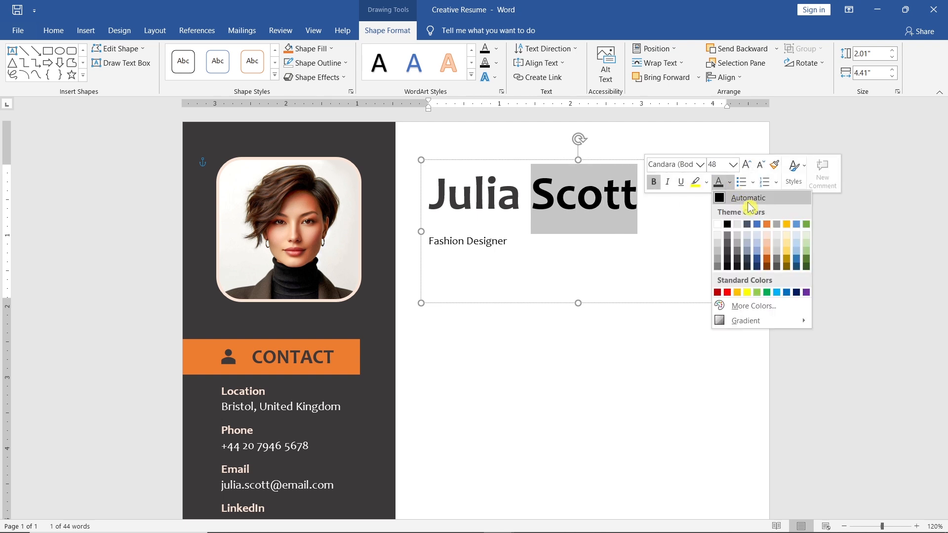
pyautogui.click(768, 225)
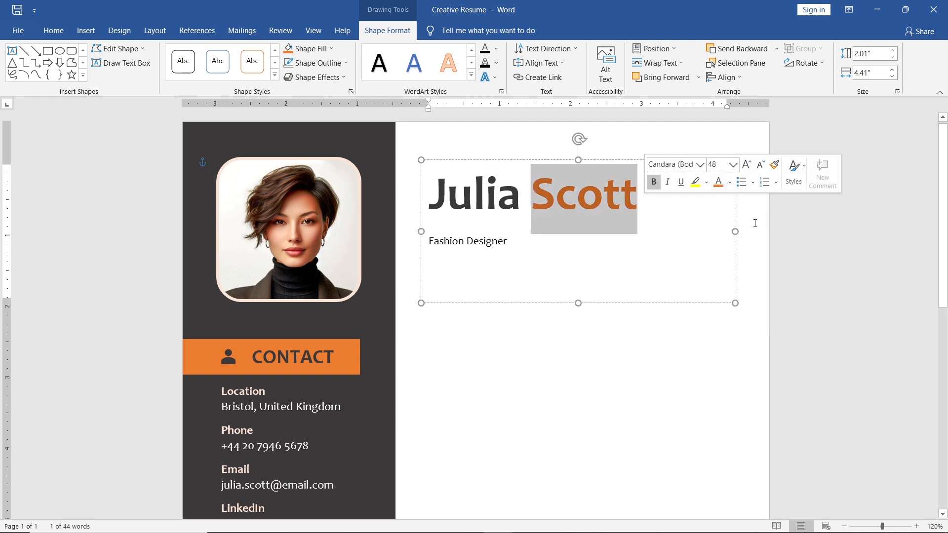
# - Set the Fashion Designer line to 20 pt and color it dark gray
pyautogui.click(518, 237)
pyautogui.moveTo(518, 237); pyautogui.dragTo(428, 241)
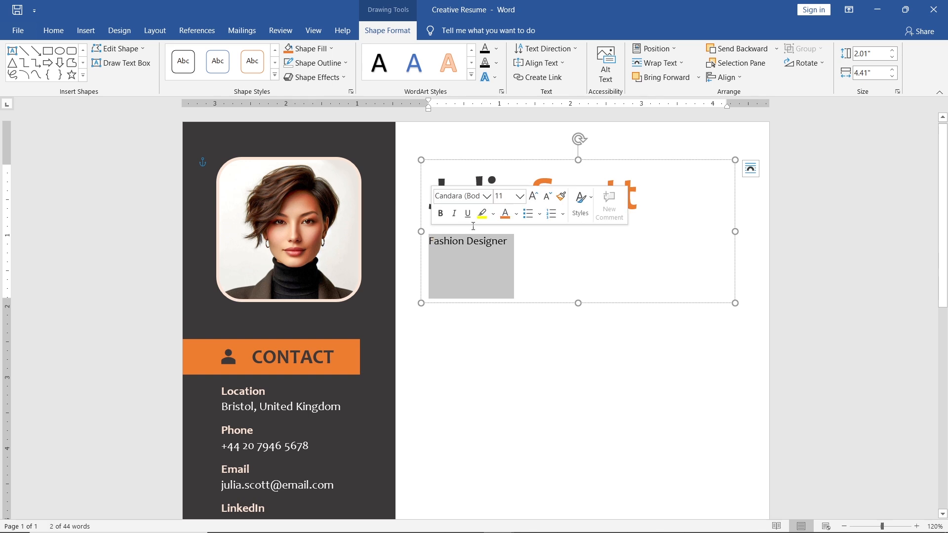
pyautogui.click(500, 196)
pyautogui.write('20')
pyautogui.press('Return')
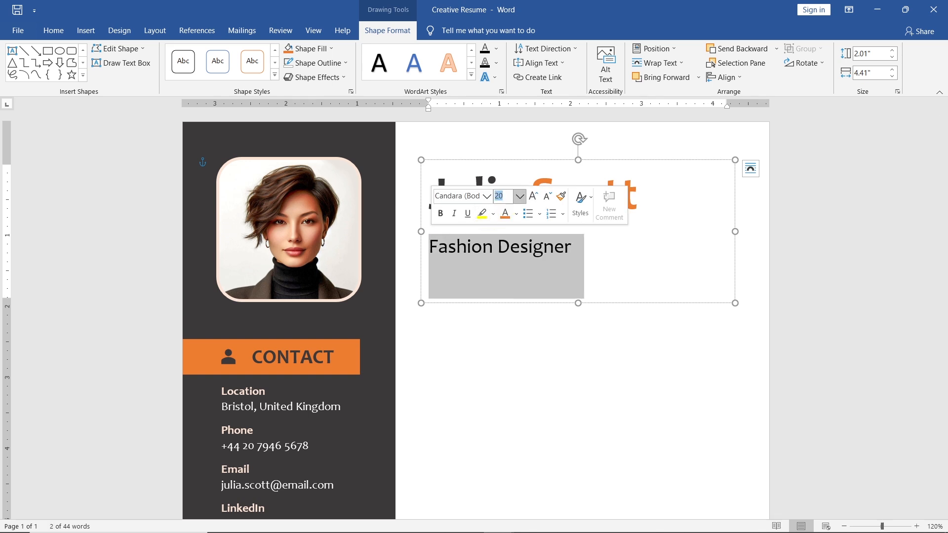
pyautogui.click(517, 214)
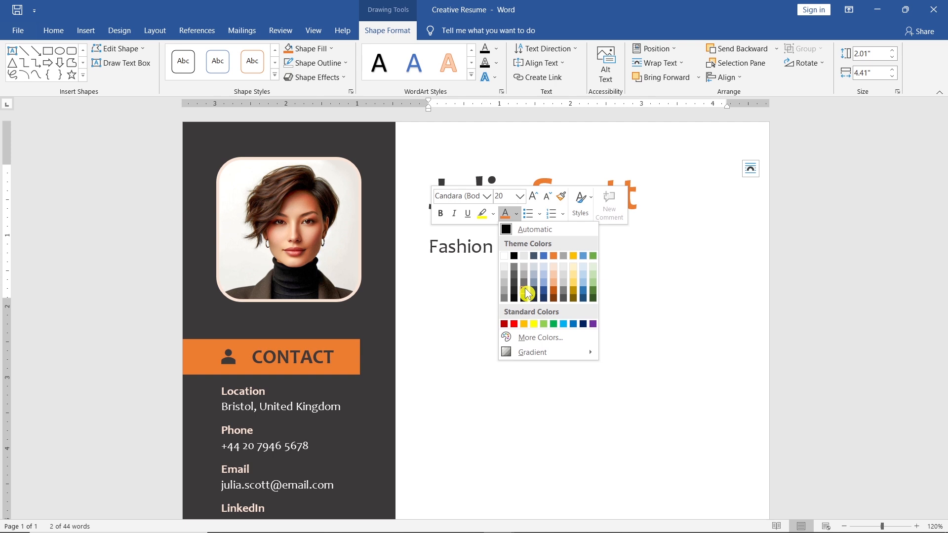
pyautogui.click(527, 293)
# - Remove the space after paragraph from the name and job title lines and set their line spacing to 1.0
pyautogui.click(574, 246)
pyautogui.moveTo(574, 246); pyautogui.dragTo(455, 197)
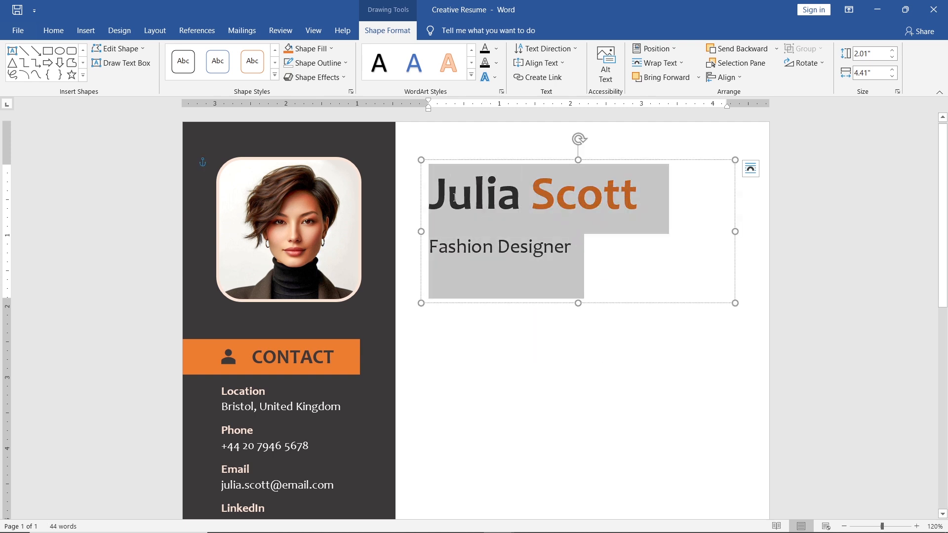
pyautogui.click(66, 35)
pyautogui.click(370, 72)
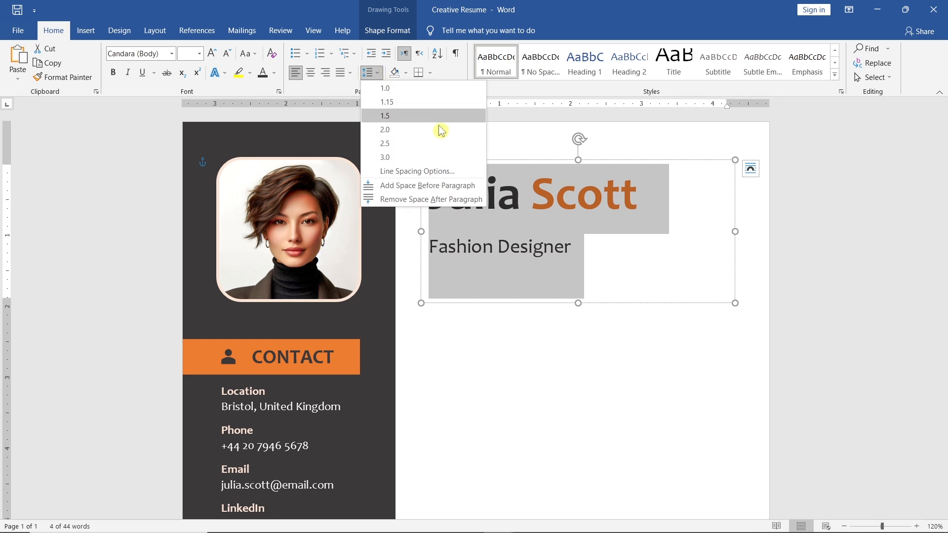
pyautogui.click(481, 200)
pyautogui.click(372, 72)
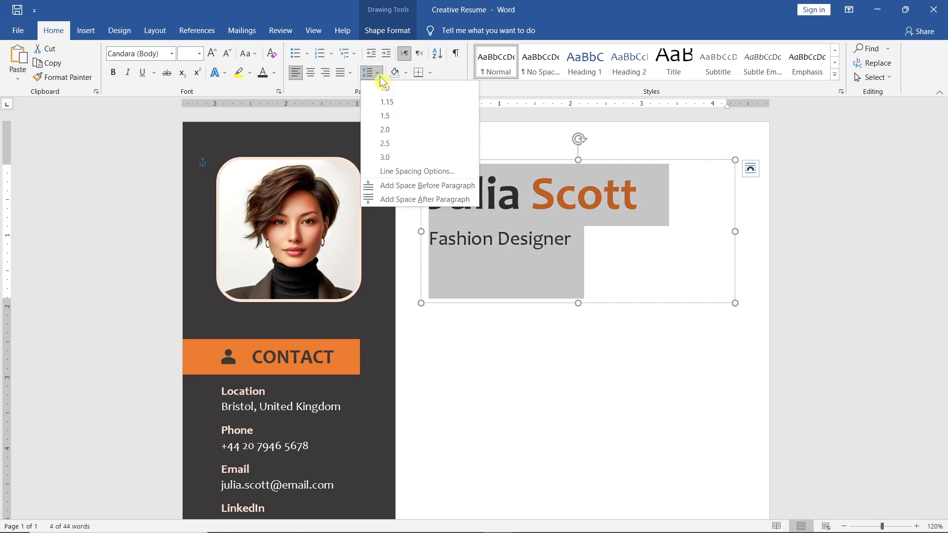
pyautogui.click(406, 92)
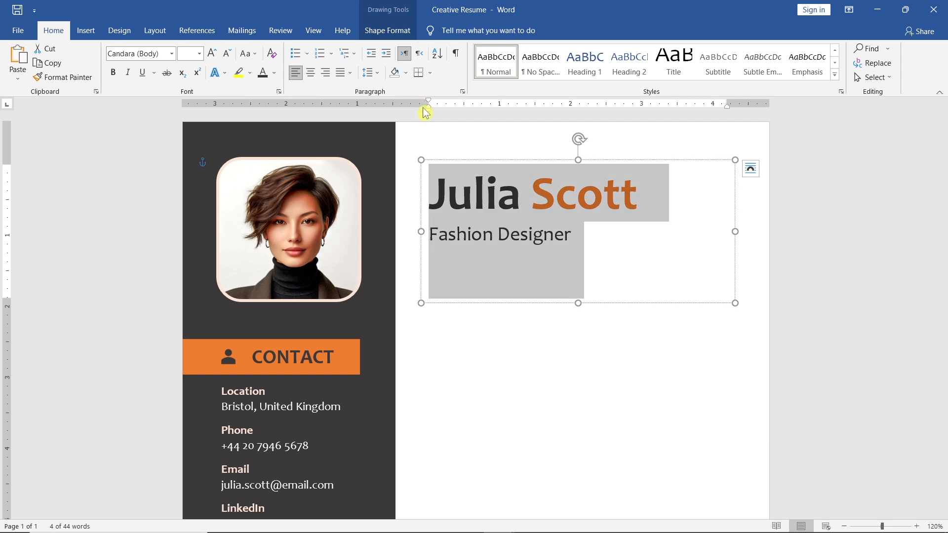
# - Nudge the header text box slightly up and shorten its height to fit the two lines
pyautogui.moveTo(466, 161); pyautogui.dragTo(459, 152)
pyautogui.moveTo(578, 302); pyautogui.dragTo(573, 249)
pyautogui.click(374, 320)
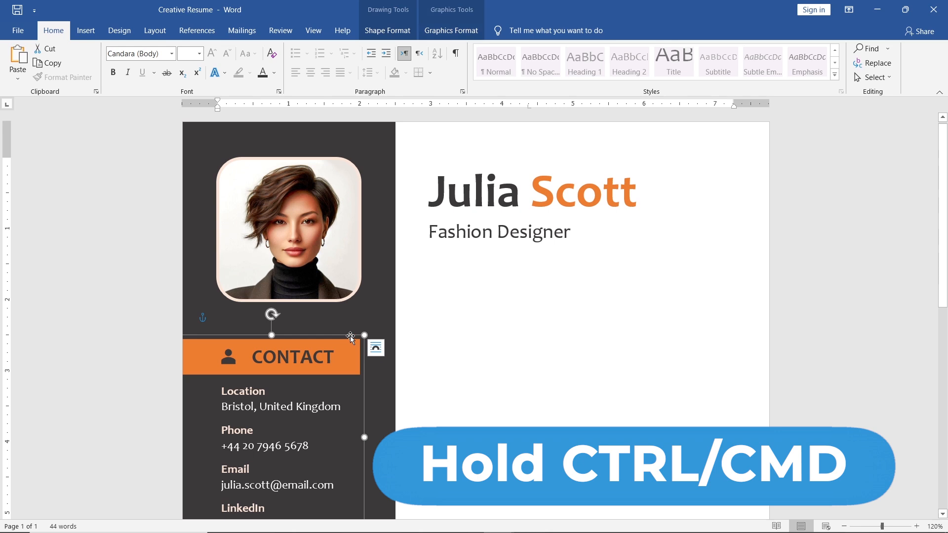
# - Copy the CONTACT group onto the white area below the Fashion Designer line and ungroup the copy
pyautogui.moveTo(351, 336); pyautogui.dragTo(548, 253)
pyautogui.click(388, 30)
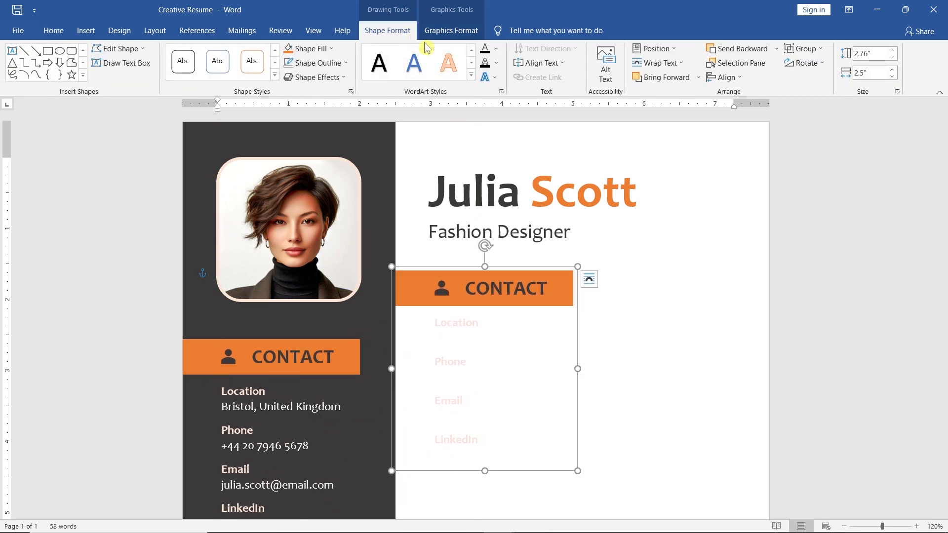
pyautogui.click(826, 49)
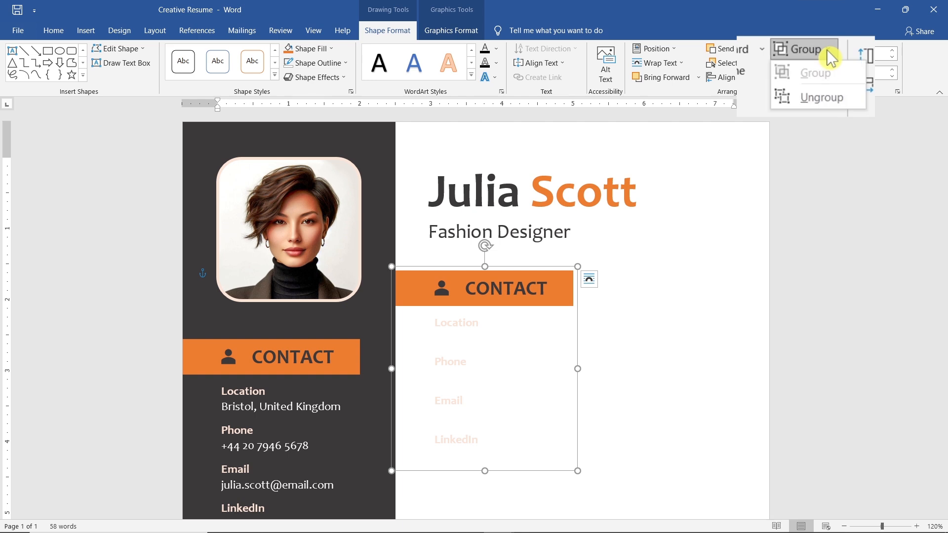
pyautogui.click(852, 99)
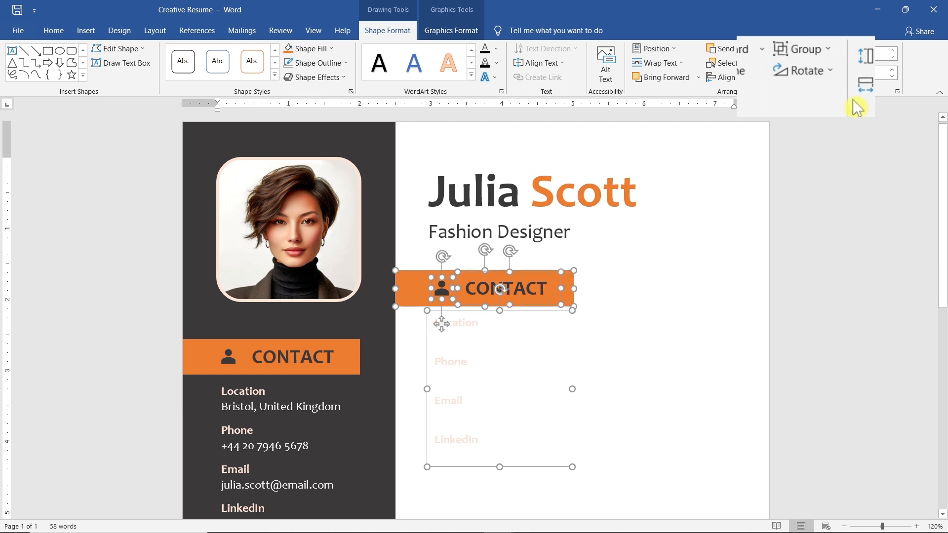
# - Widen the copied orange bar across the white area and extend the text box beneath it to about 4.32" wide
pyautogui.click(607, 253)
pyautogui.click(567, 284)
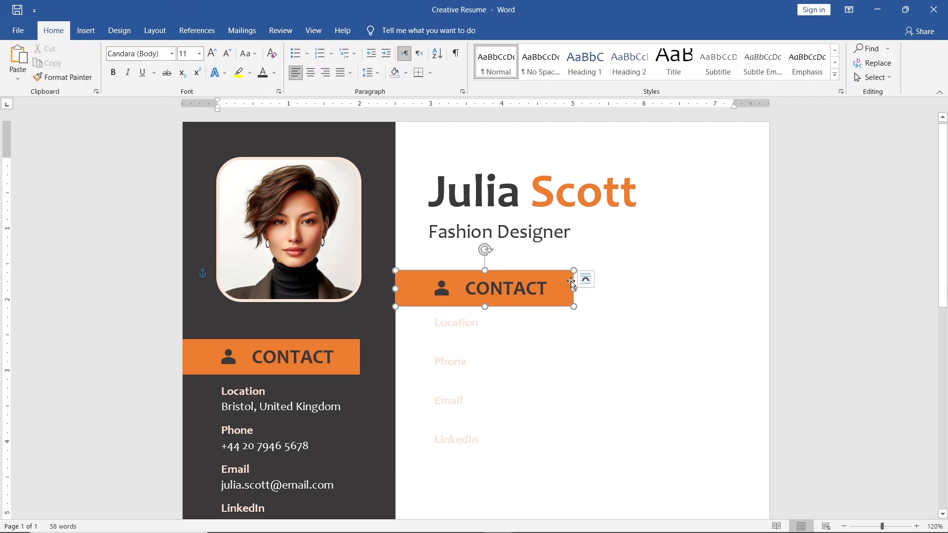
pyautogui.moveTo(574, 288); pyautogui.dragTo(750, 298)
pyautogui.click(569, 361)
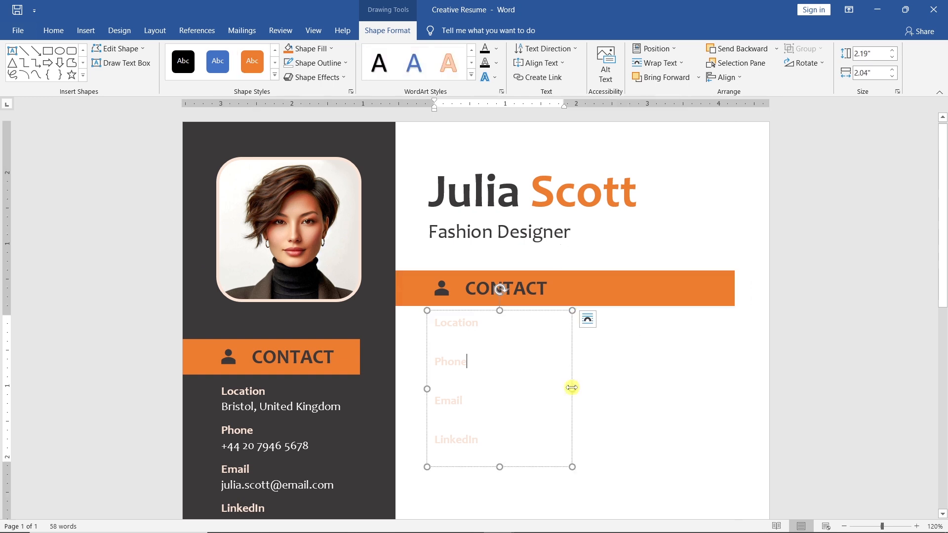
pyautogui.moveTo(571, 388); pyautogui.dragTo(736, 389)
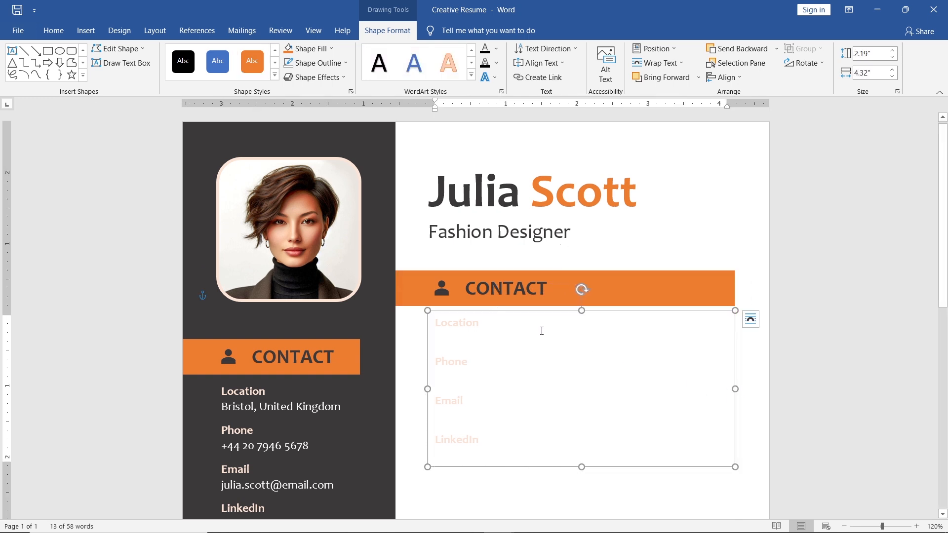
# - Replace the person icon on the copied orange bar with the long-haired person icon, searching the stock icons for "Person"
pyautogui.click(444, 290)
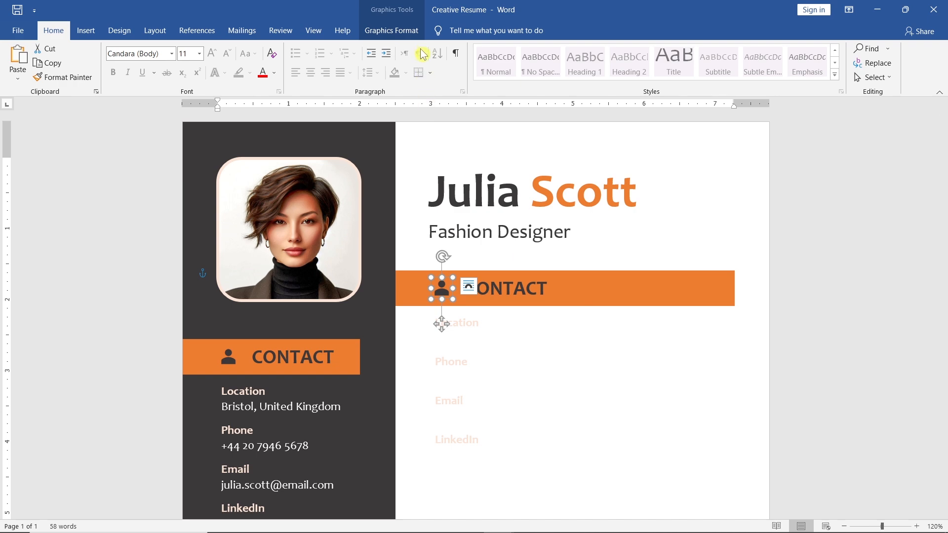
pyautogui.click(393, 30)
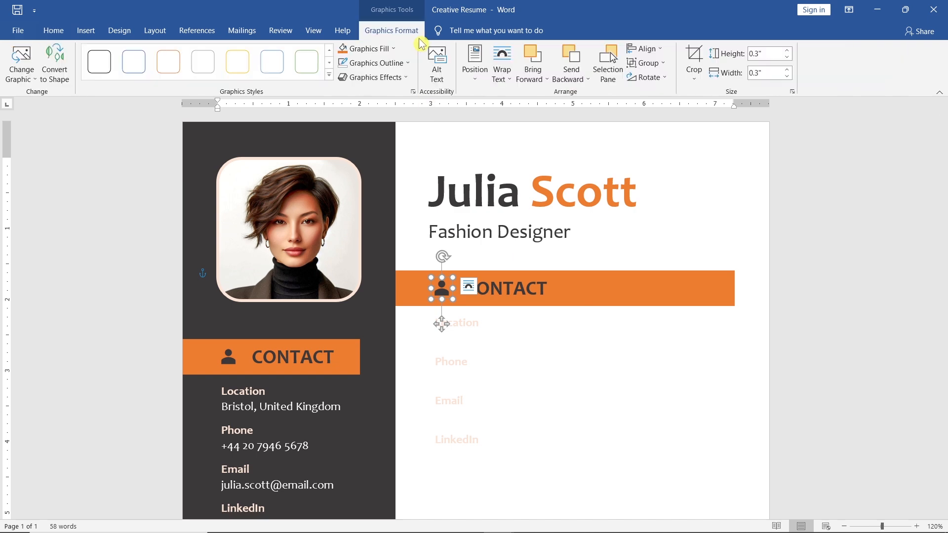
pyautogui.click(36, 82)
pyautogui.click(86, 140)
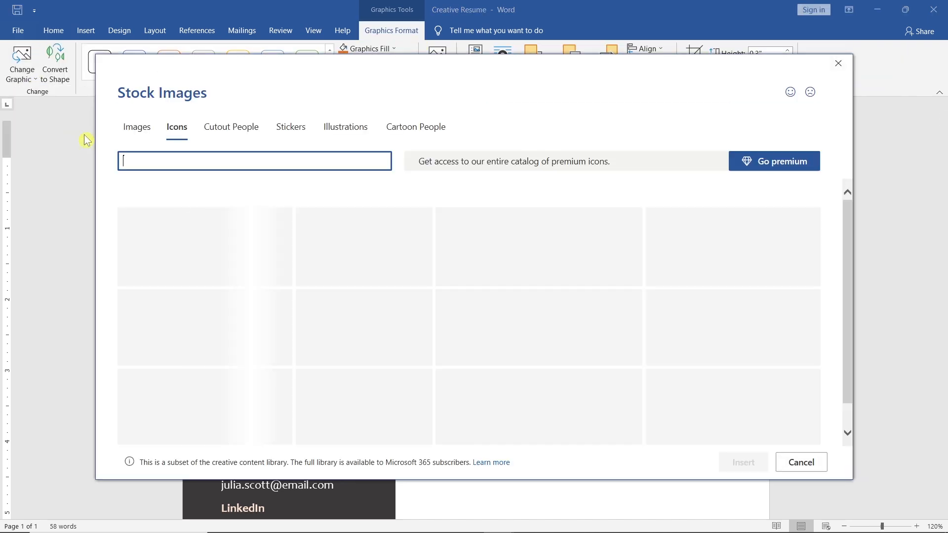
pyautogui.write('Person')
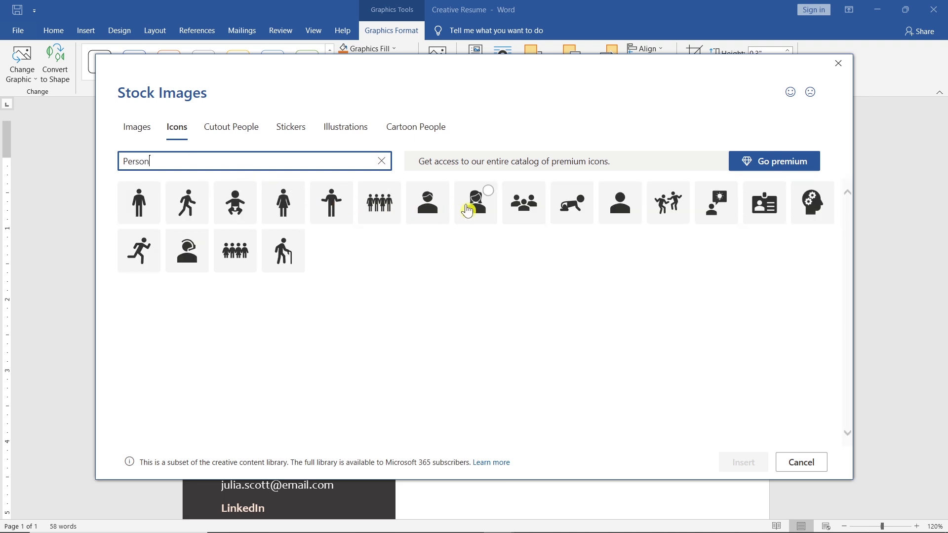
pyautogui.click(489, 191)
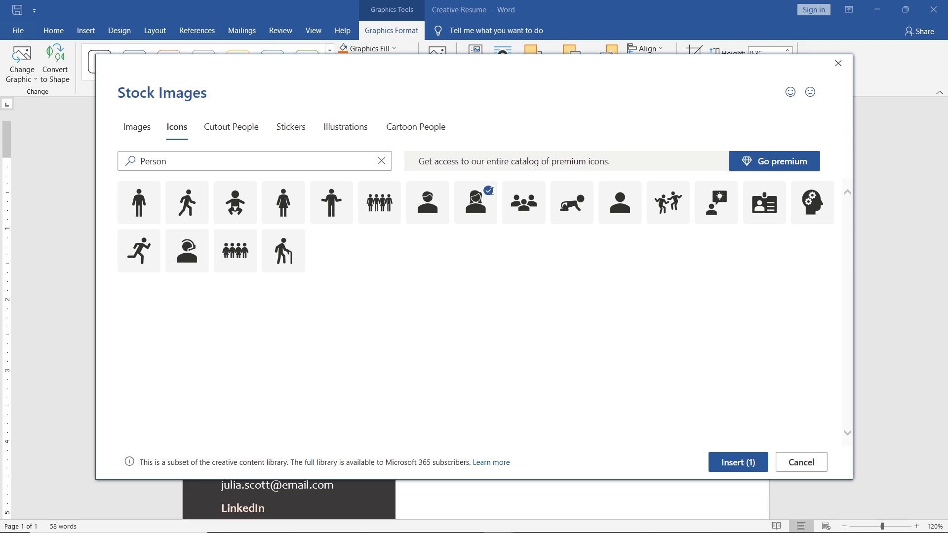
pyautogui.click(715, 468)
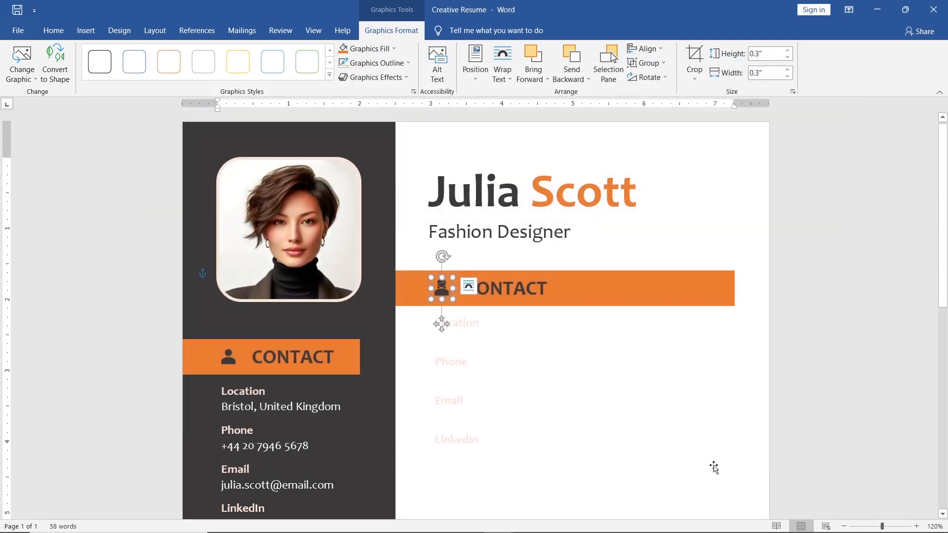
# - Widen the heading text box on the wide orange bar and change its text to SUMMARY
pyautogui.click(547, 290)
pyautogui.moveTo(558, 289); pyautogui.dragTo(611, 288)
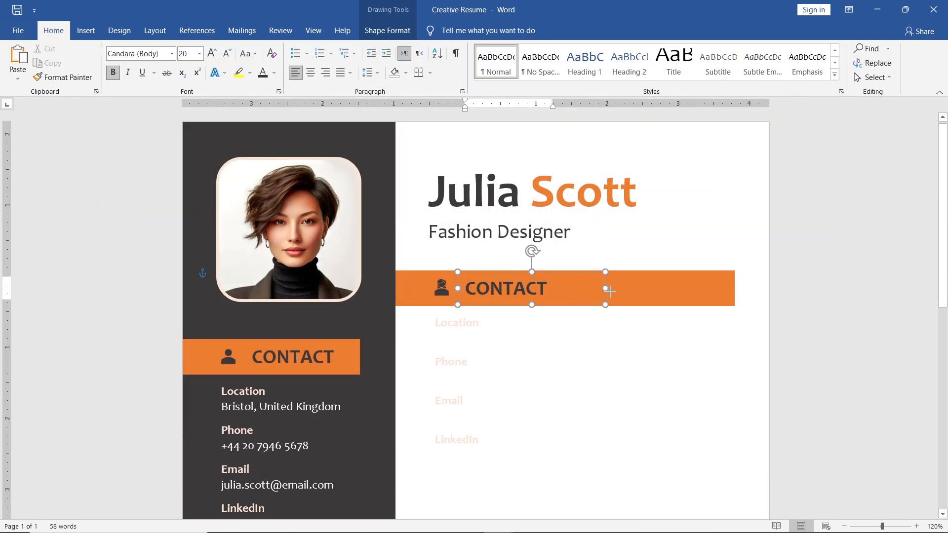
pyautogui.hotkey('ctrl', 'a')
pyautogui.write('SUMMA')
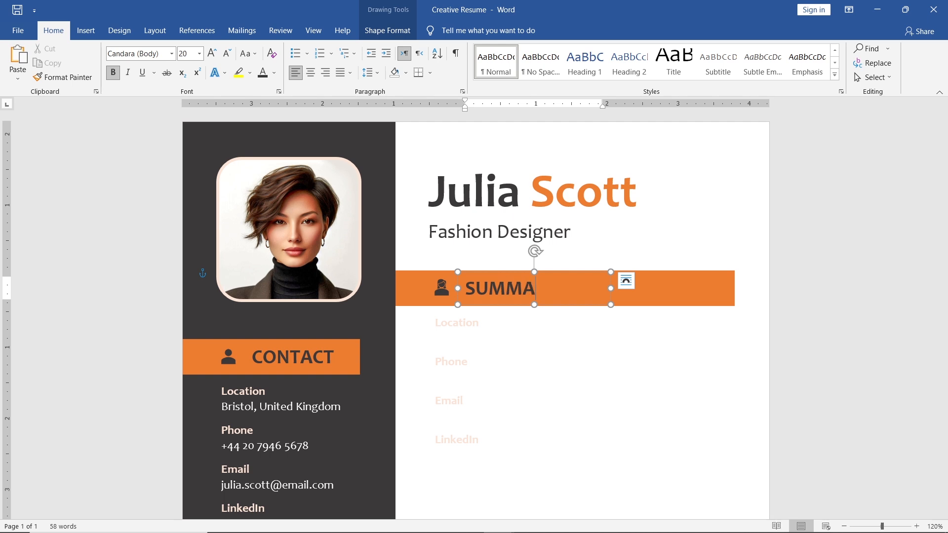
# - Clear the contact text under SUMMARY, set the font colour to black, and paste the fashion designer summary paragraph as text only
pyautogui.click(555, 458)
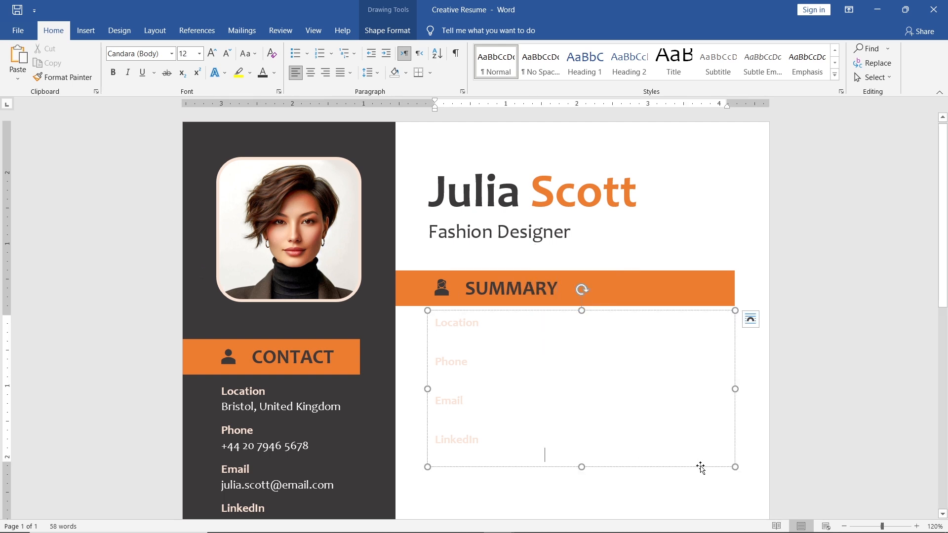
pyautogui.moveTo(730, 460); pyautogui.dragTo(435, 313)
pyautogui.press('Delete')
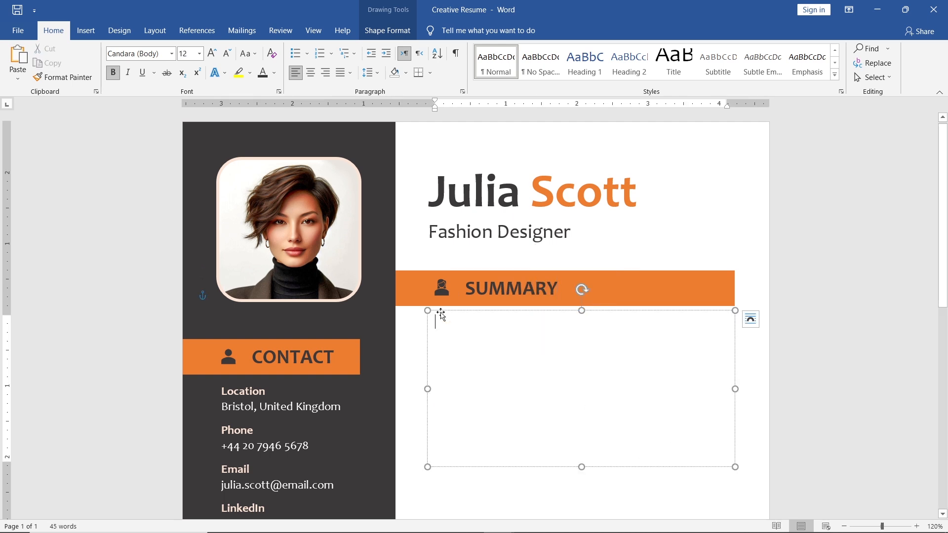
pyautogui.click(274, 72)
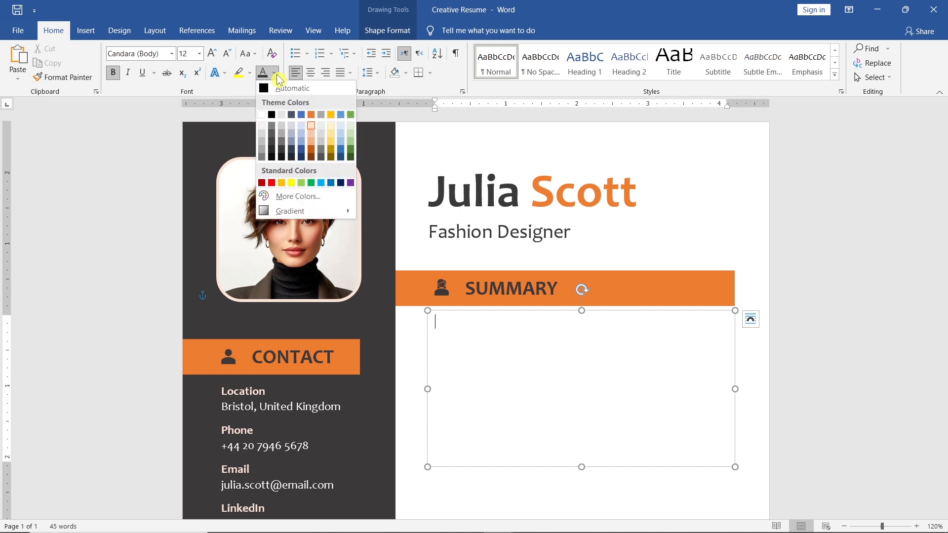
pyautogui.click(273, 115)
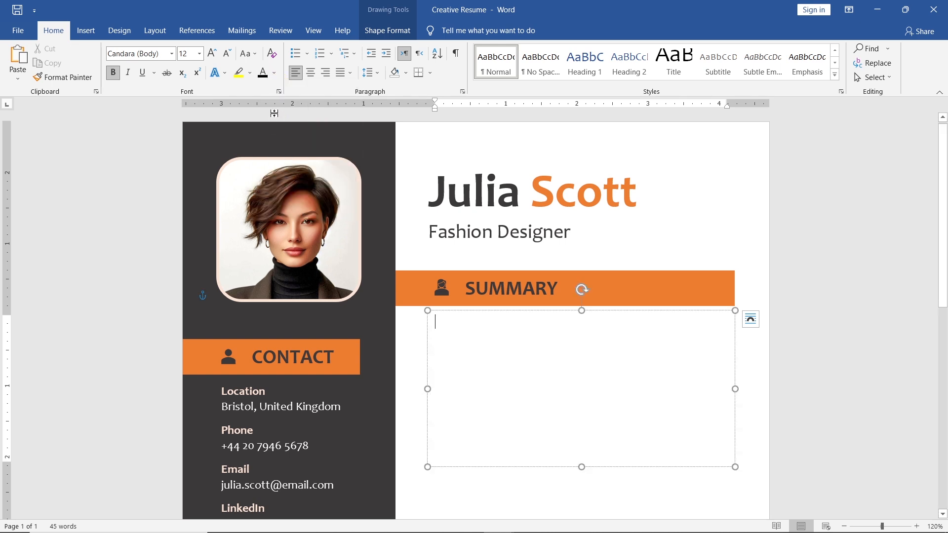
pyautogui.rightClick(438, 322)
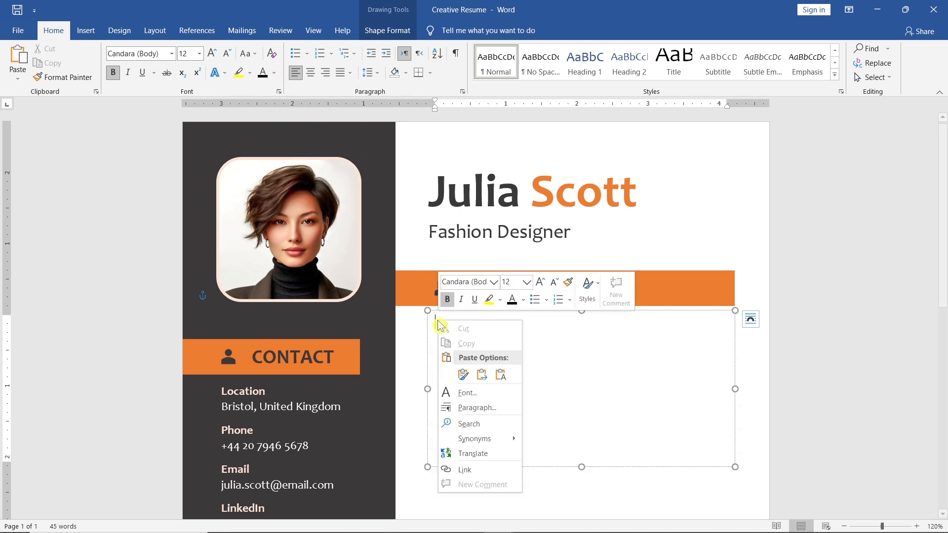
pyautogui.click(501, 375)
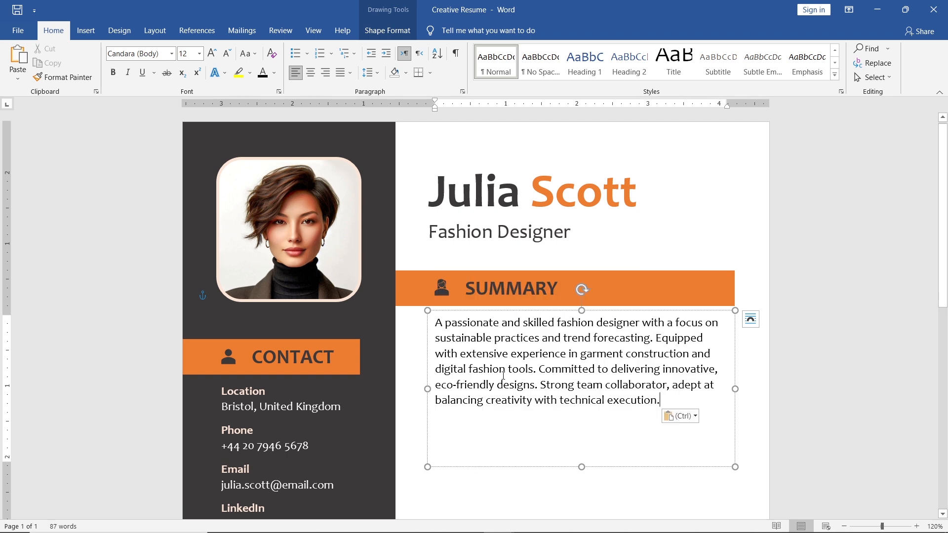
# - Justify the summary paragraph and shorten its text box to fit the six lines
pyautogui.moveTo(670, 403); pyautogui.dragTo(435, 321)
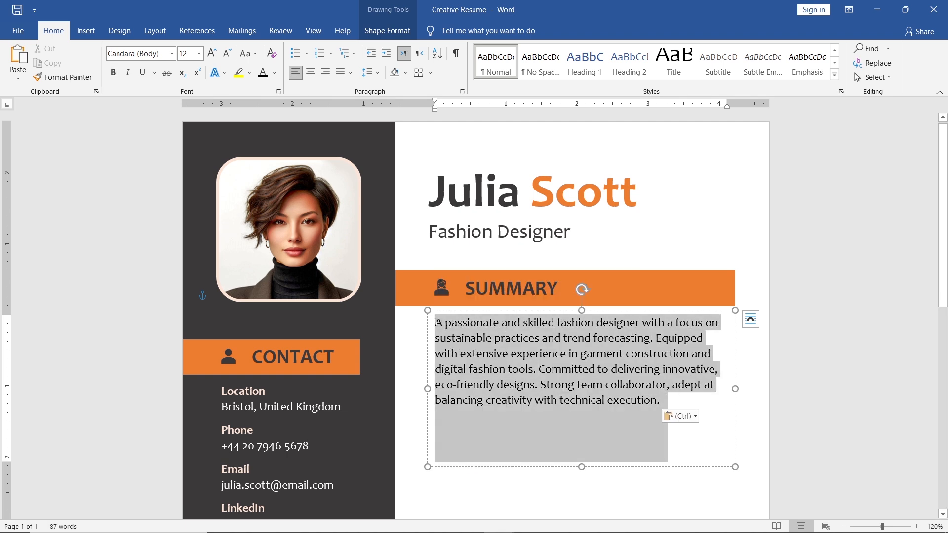
pyautogui.click(351, 72)
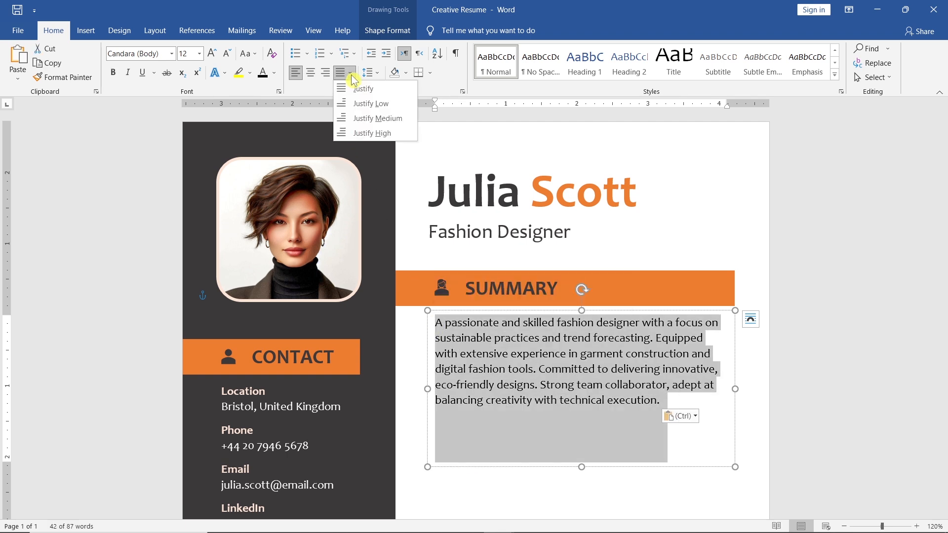
pyautogui.click(391, 89)
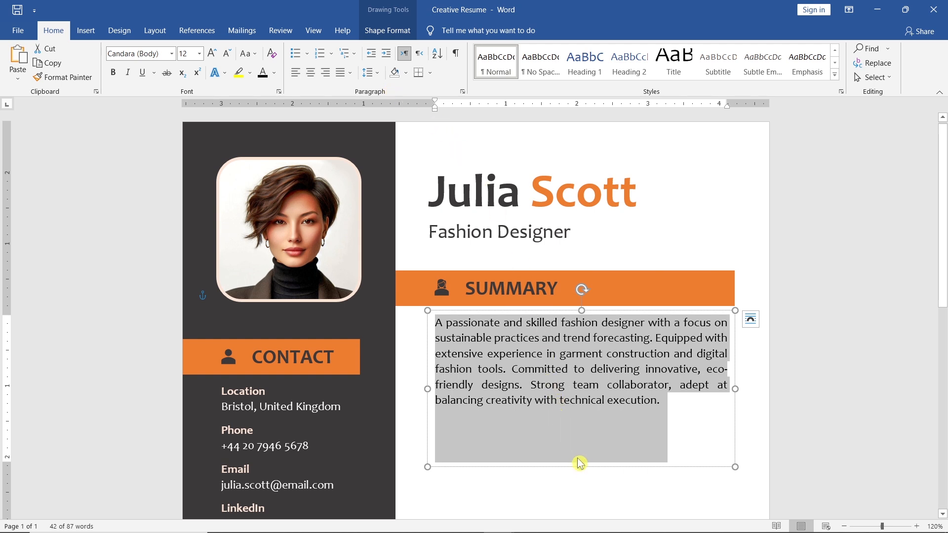
pyautogui.moveTo(582, 469); pyautogui.dragTo(573, 412)
# - Group the summary text box, SUMMARY heading, person icon and orange bar into one object
pyautogui.keyDown('shift'); pyautogui.click(528, 287); pyautogui.keyUp('shift')
pyautogui.keyDown('shift'); pyautogui.click(443, 289); pyautogui.keyUp('shift')
pyautogui.keyDown('shift'); pyautogui.click(418, 291); pyautogui.keyUp('shift')
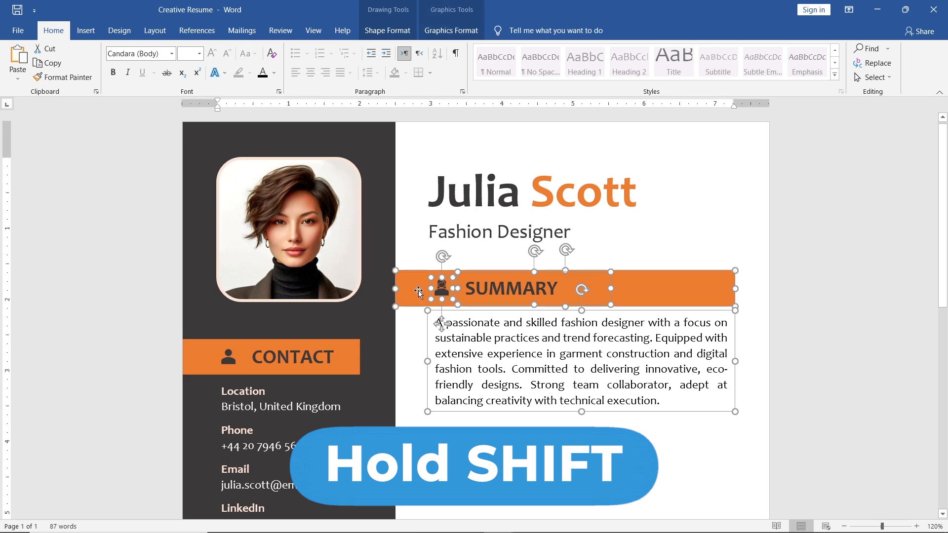
pyautogui.click(414, 35)
pyautogui.click(790, 49)
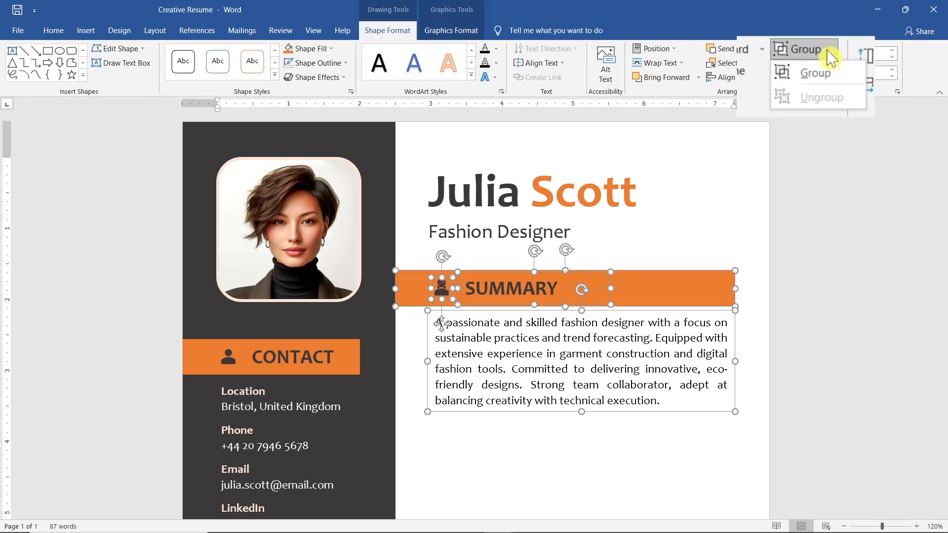
pyautogui.click(837, 72)
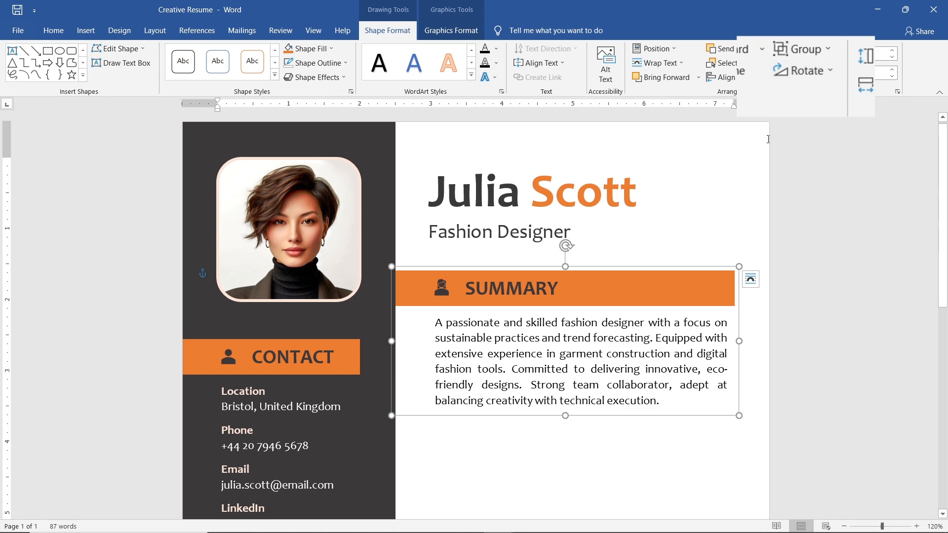
# - Copy the SUMMARY group directly below the original and ungroup the copy
pyautogui.moveTo(665, 269); pyautogui.dragTo(668, 406)
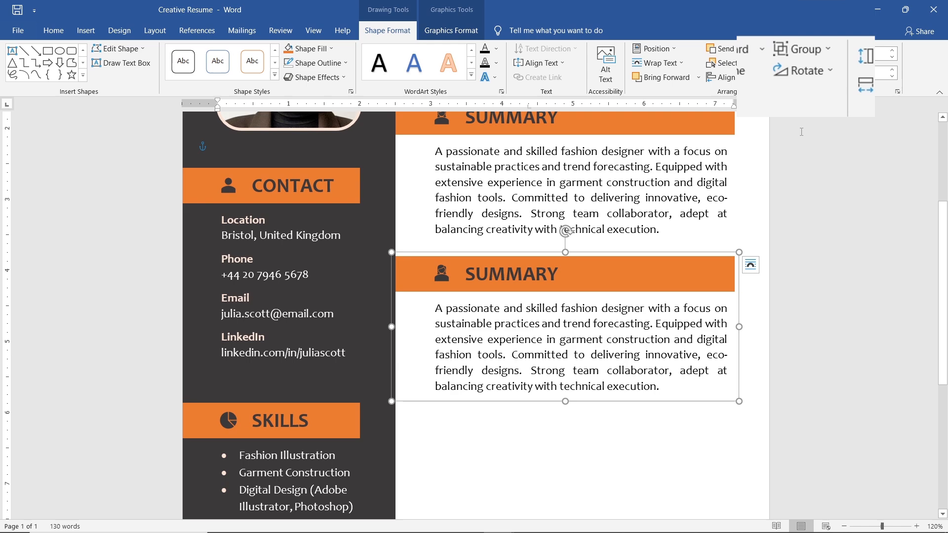
pyautogui.click(834, 52)
pyautogui.click(858, 98)
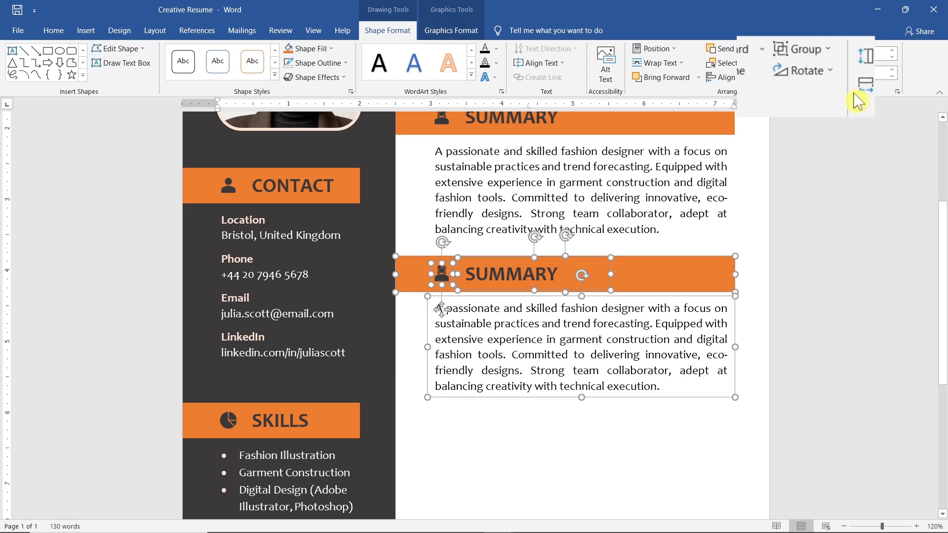
pyautogui.click(517, 246)
# - Replace the copied section's icon with the briefcase, searching the stock icons for "Job", and change its heading to EXPERIENCE
pyautogui.click(442, 273)
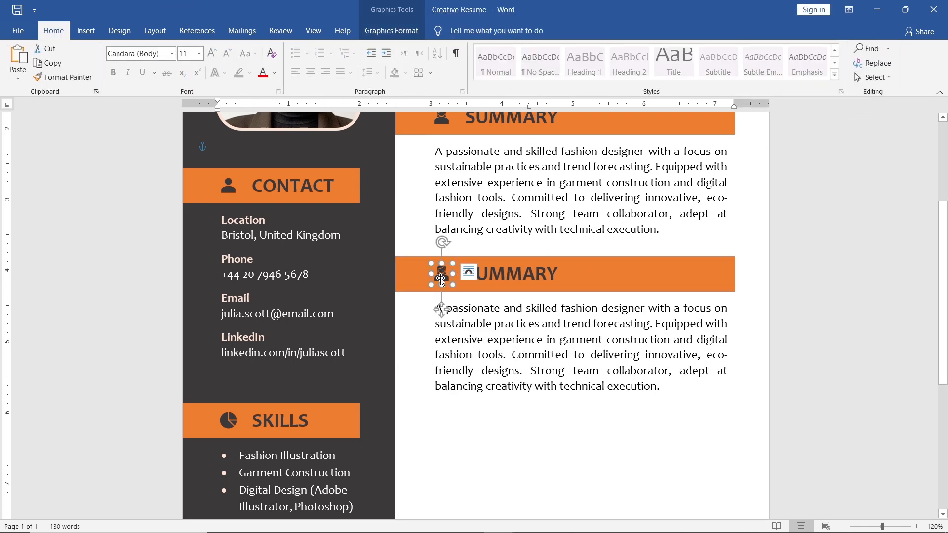
pyautogui.click(419, 34)
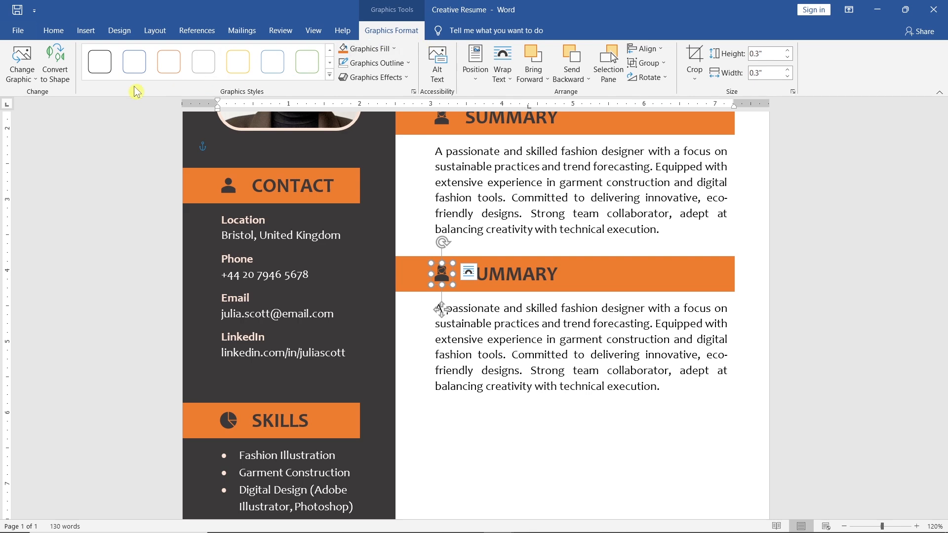
pyautogui.click(22, 64)
pyautogui.click(83, 138)
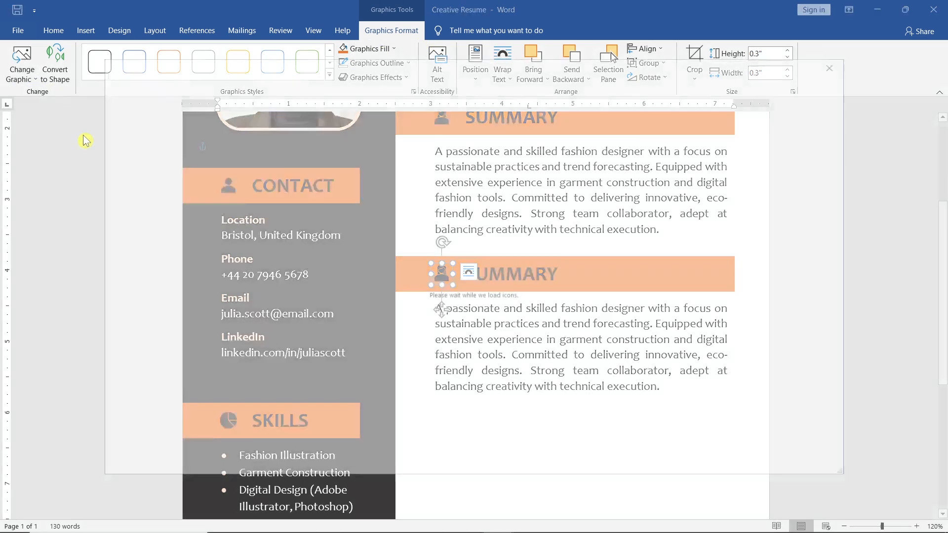
pyautogui.write('Job')
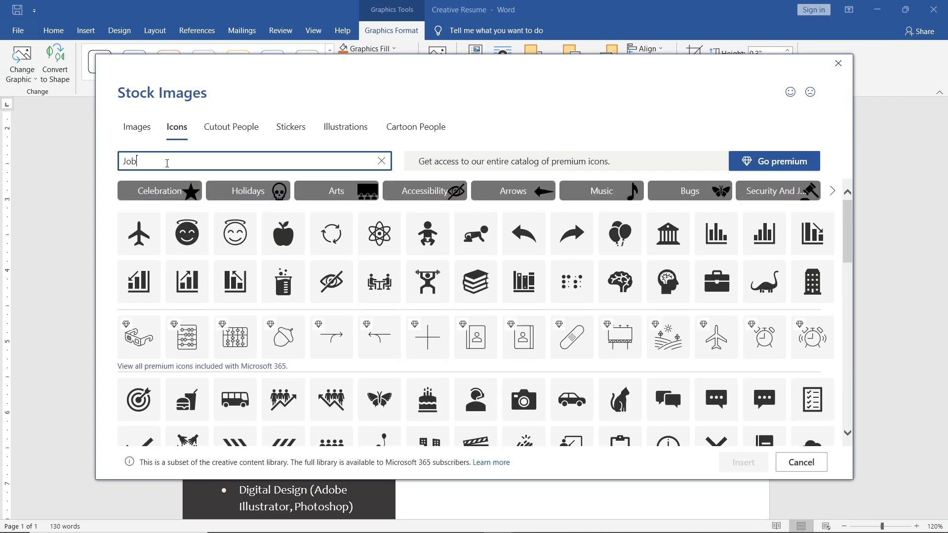
pyautogui.click(140, 203)
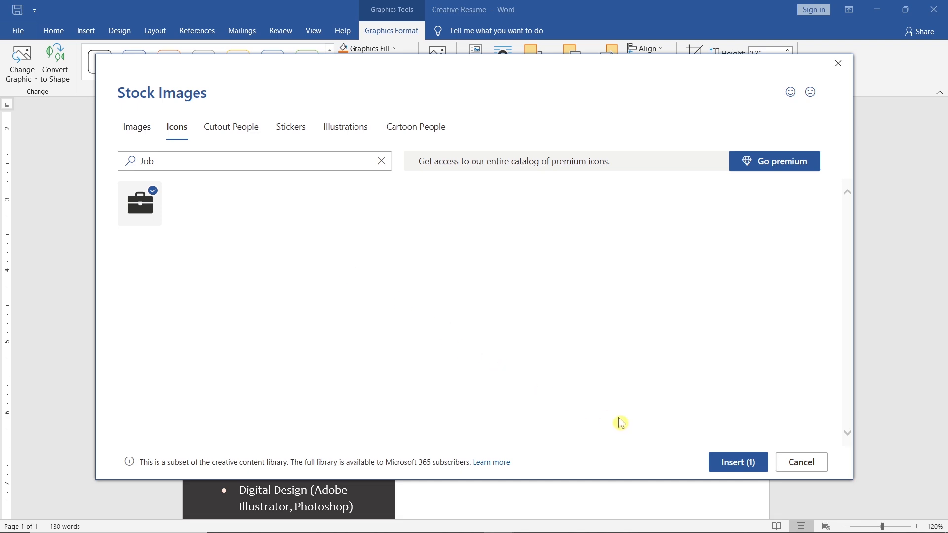
pyautogui.click(711, 461)
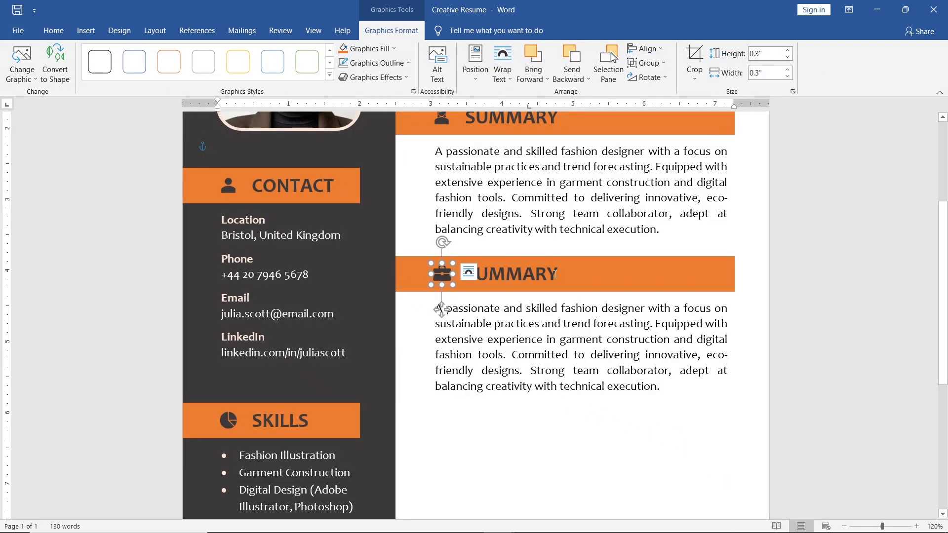
pyautogui.doubleClick(555, 275)
pyautogui.write('EXPERIENCE')
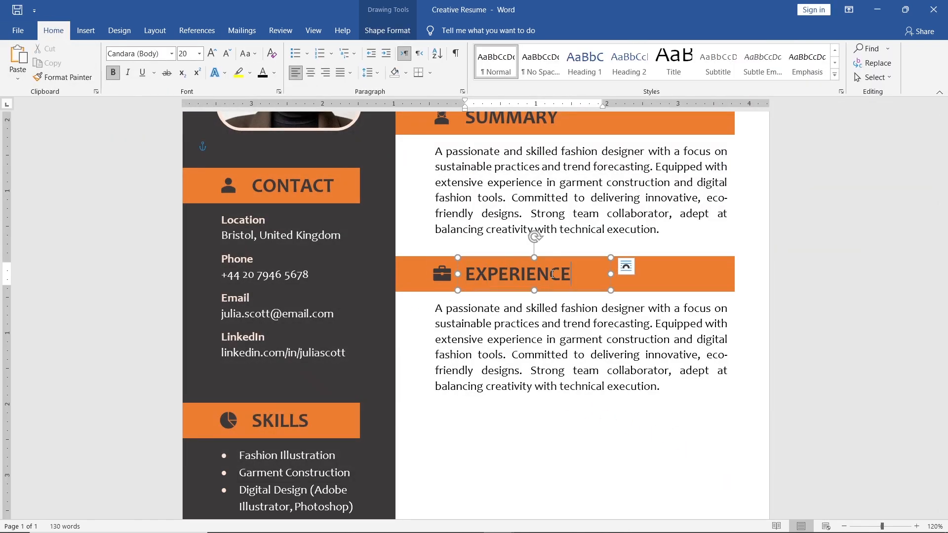
# - Replace the copied summary paragraph under EXPERIENCE with "2021 - Now" followed by a tab
pyautogui.click(664, 390)
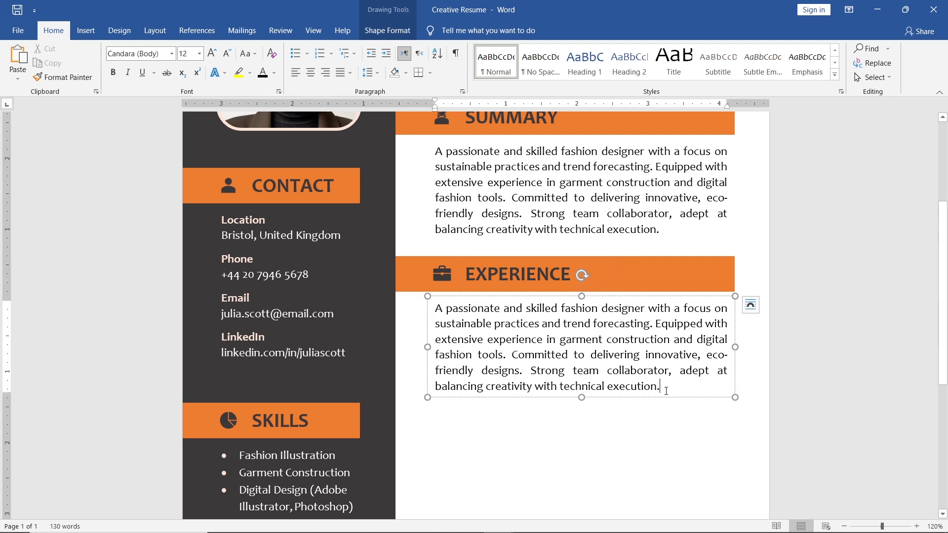
pyautogui.moveTo(645, 383); pyautogui.dragTo(434, 308)
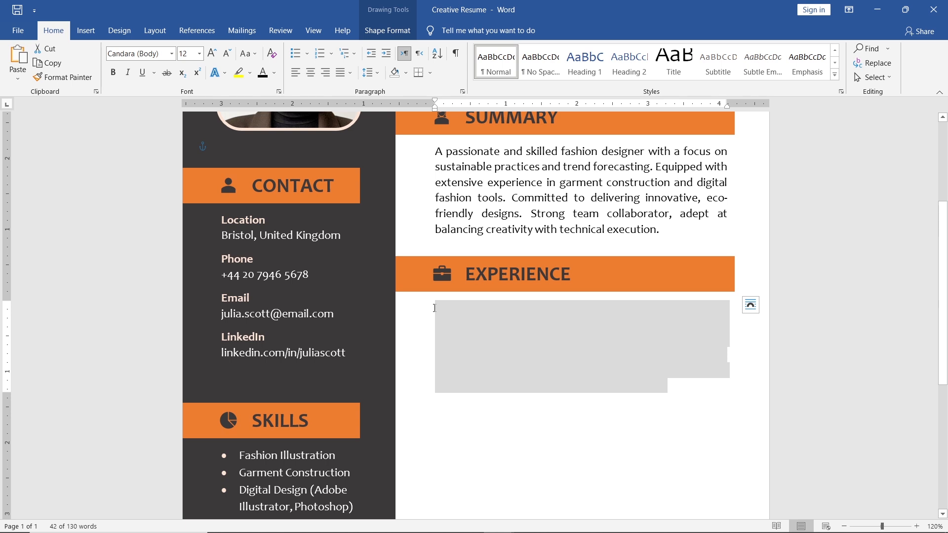
pyautogui.write('2021')
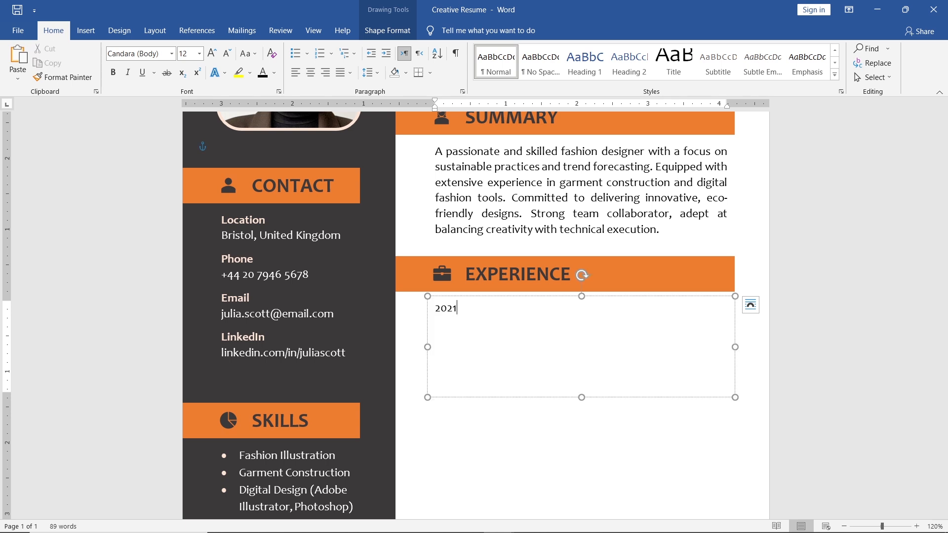
pyautogui.write(' - Now')
pyautogui.press('Tab')
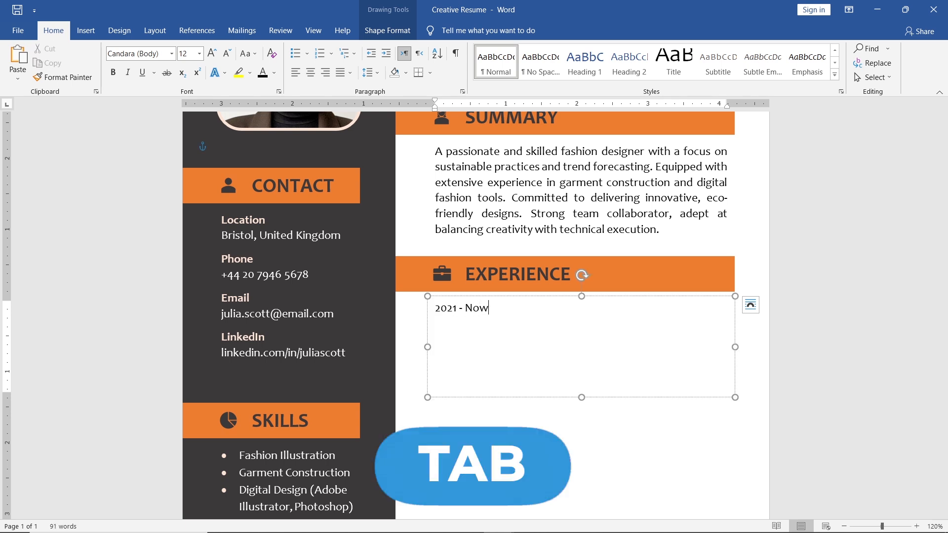
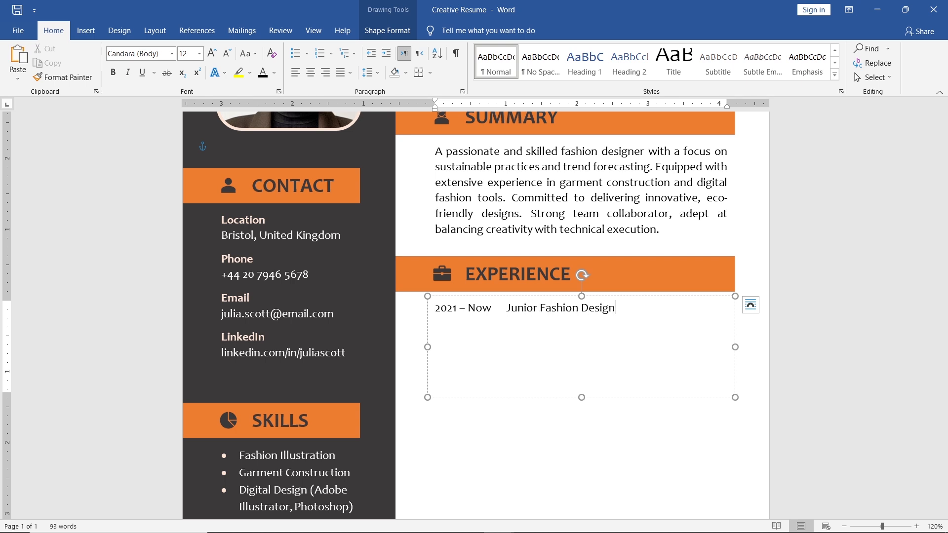
# - Complete the job title after the dates as "Junior Fashion Designer" and format it bold at 14 pt
pyautogui.write('er')
pyautogui.moveTo(632, 310); pyautogui.dragTo(506, 310)
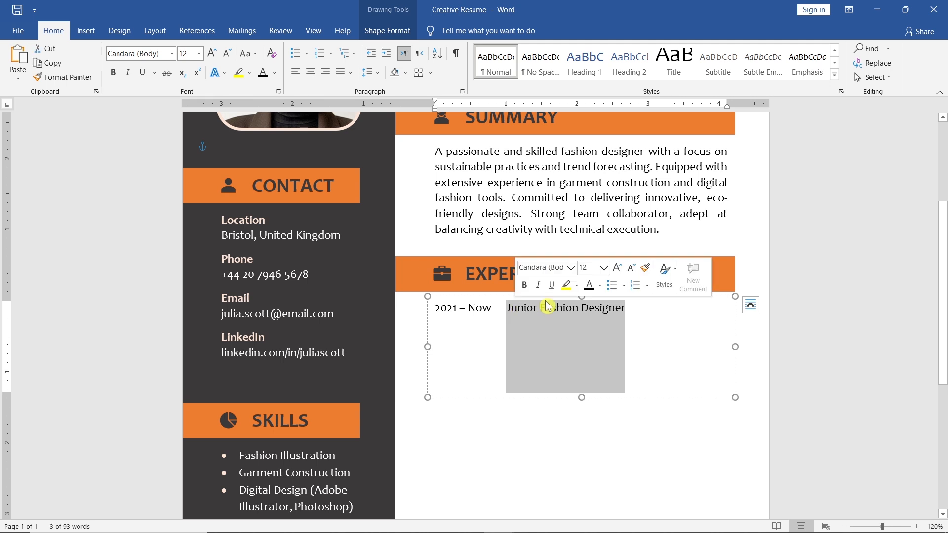
pyautogui.click(617, 268)
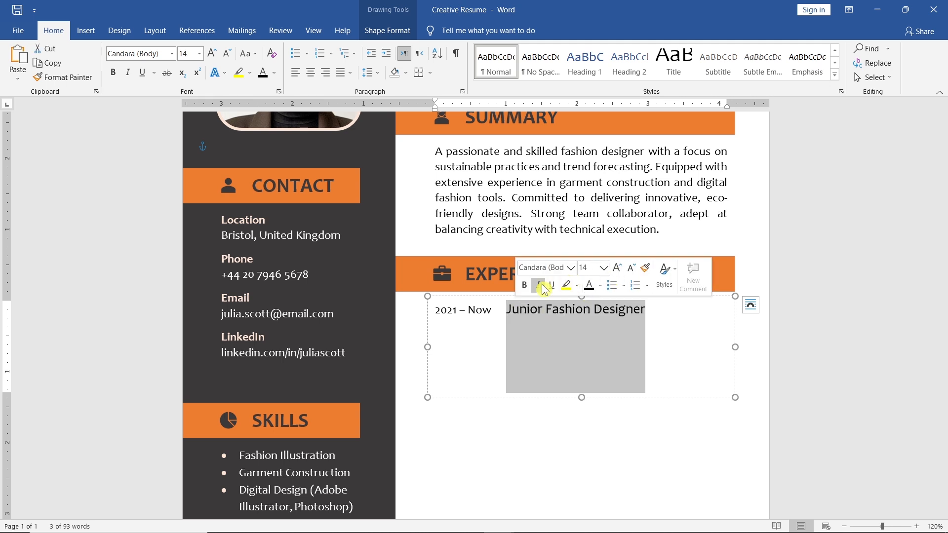
pyautogui.click(525, 285)
pyautogui.click(648, 311)
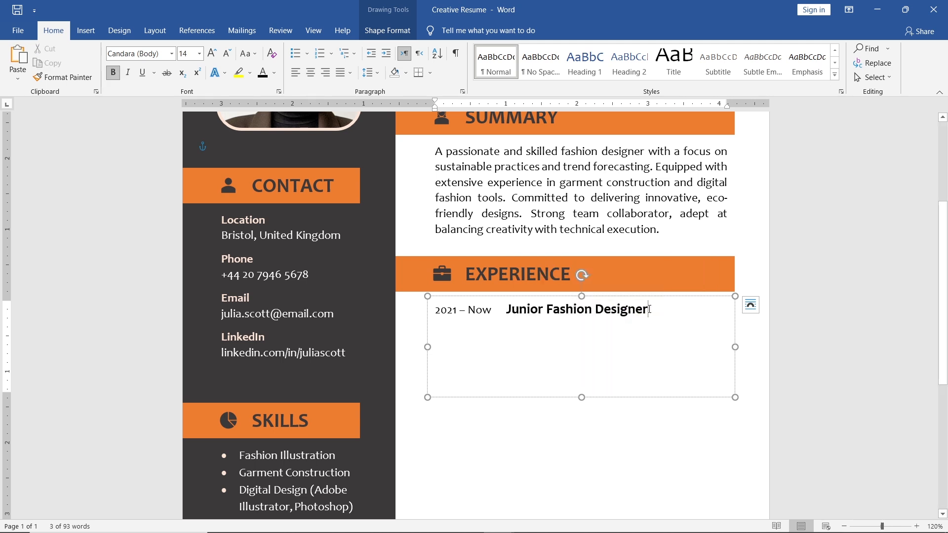
# - Add "Studio Luxe, Bristol, UK" on the line below the job title, formatted at 12 pt, italic and not bold
pyautogui.press('Return')
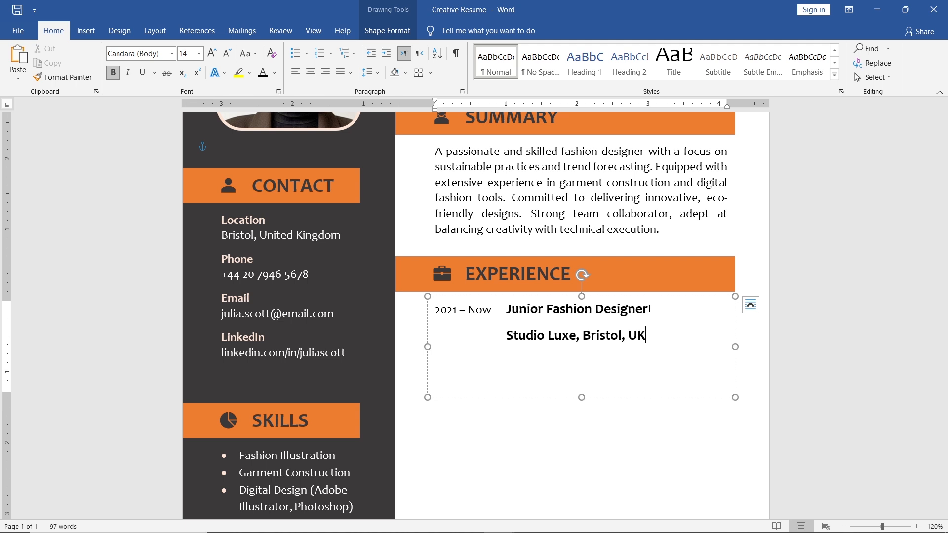
pyautogui.moveTo(648, 335); pyautogui.dragTo(530, 337)
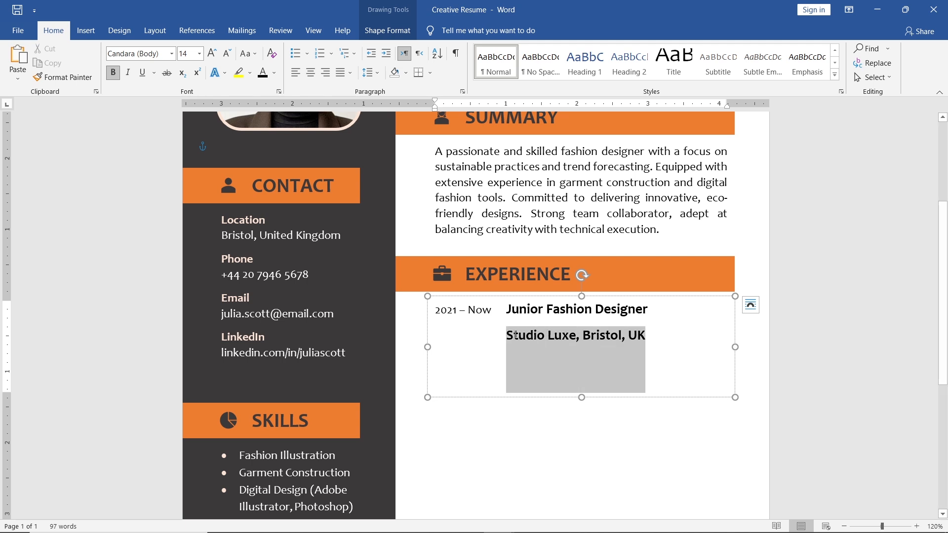
pyautogui.click(628, 297)
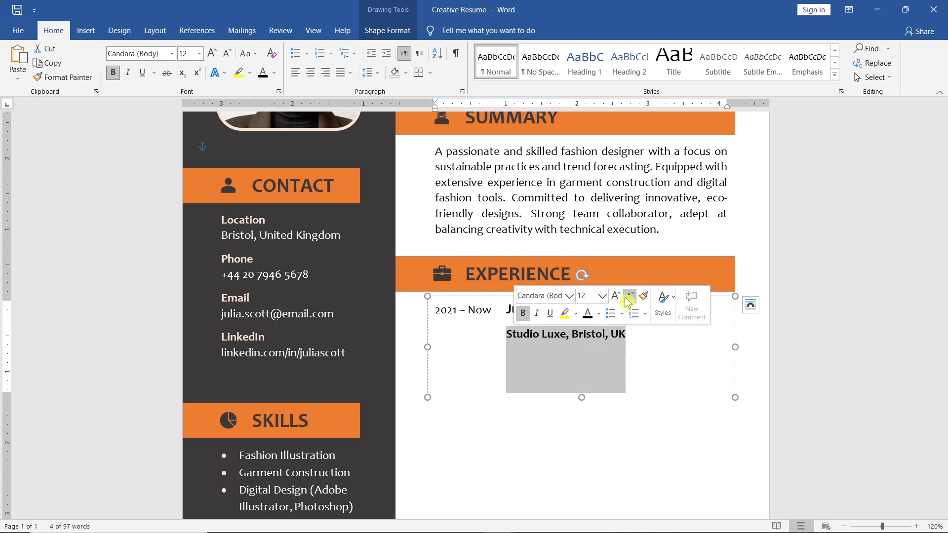
pyautogui.click(523, 313)
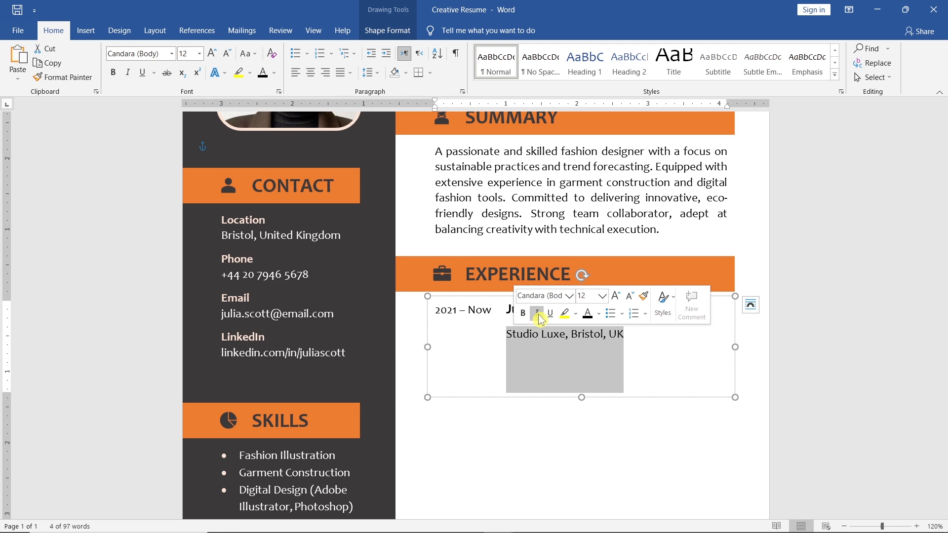
pyautogui.click(537, 313)
pyautogui.press('Right')
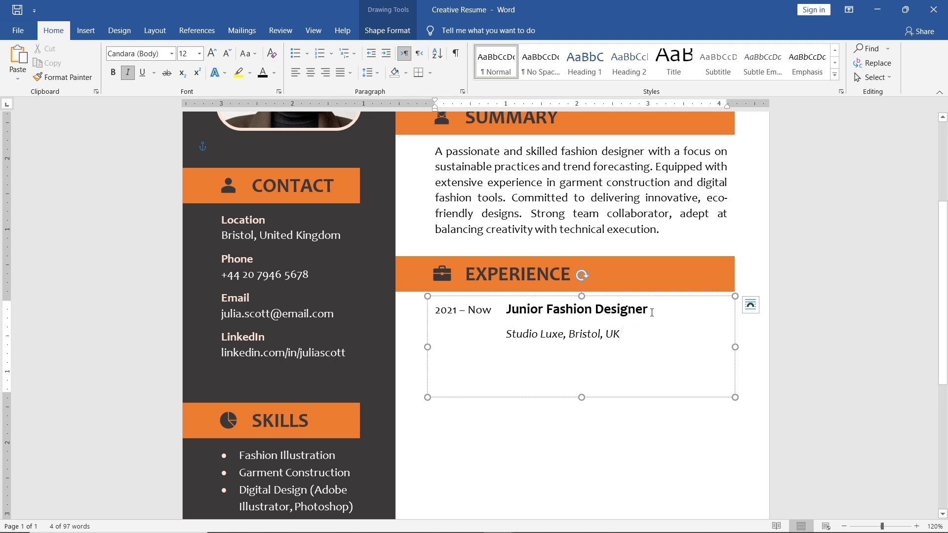
# - Remove the space after the Junior Fashion Designer title paragraph
pyautogui.click(651, 311)
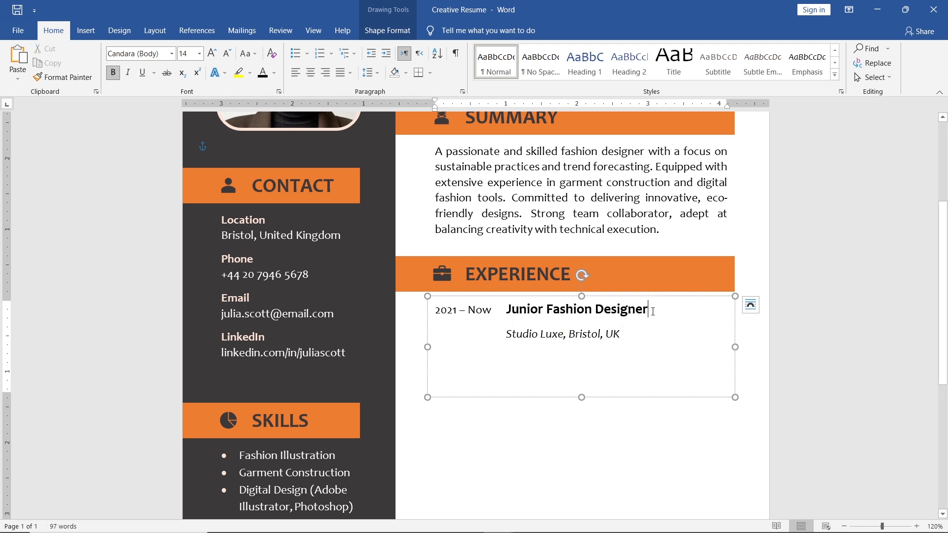
pyautogui.click(369, 73)
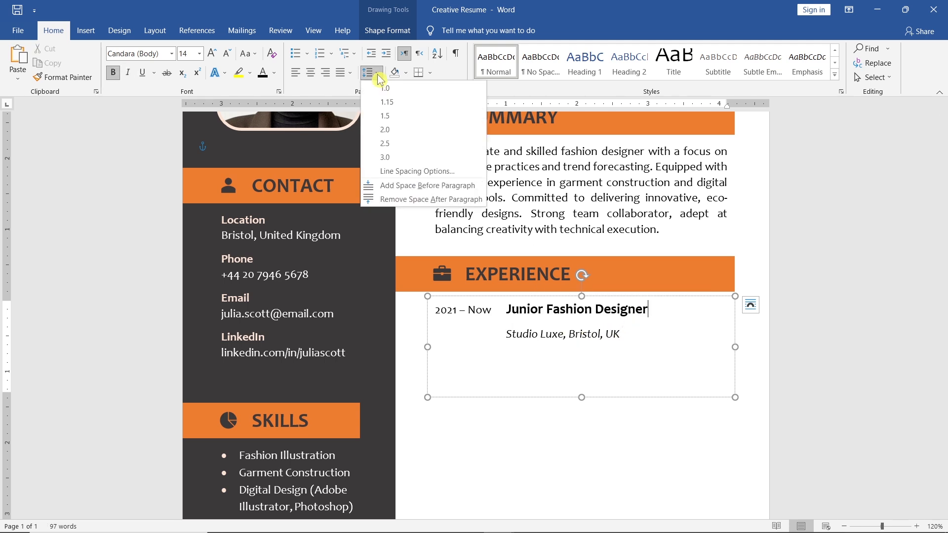
pyautogui.click(486, 202)
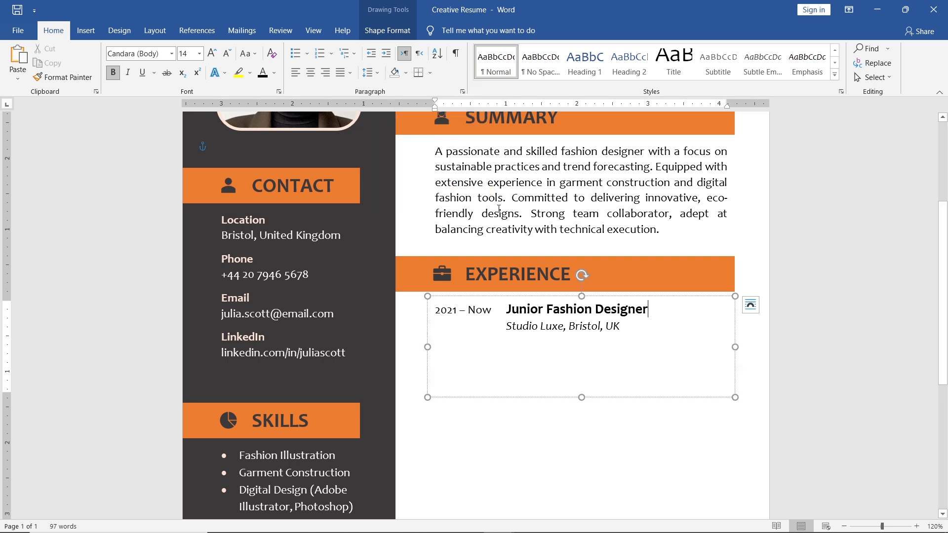
# - Extend the Experience text box downward and paste the "Designed women's wear collections" description as plain text below the employer line, without italics
pyautogui.click(630, 325)
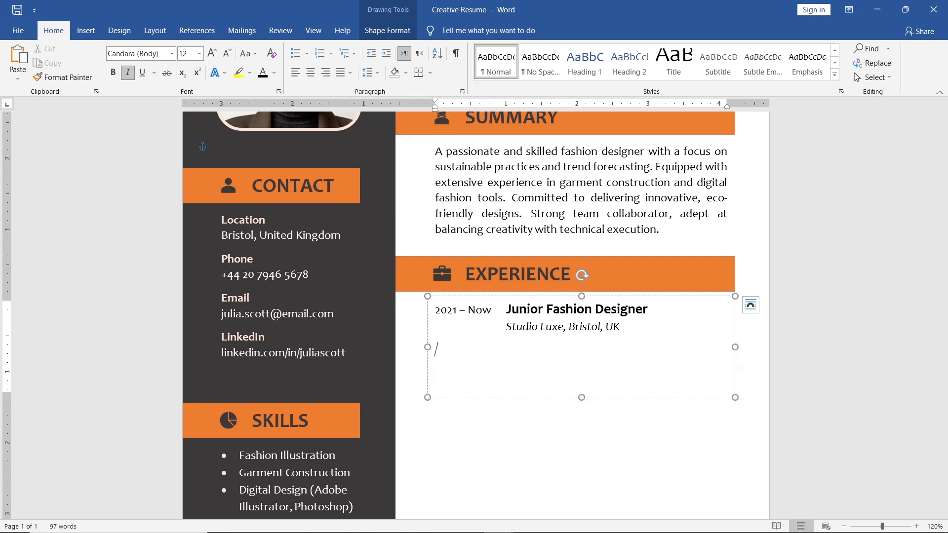
pyautogui.moveTo(581, 397); pyautogui.dragTo(580, 501)
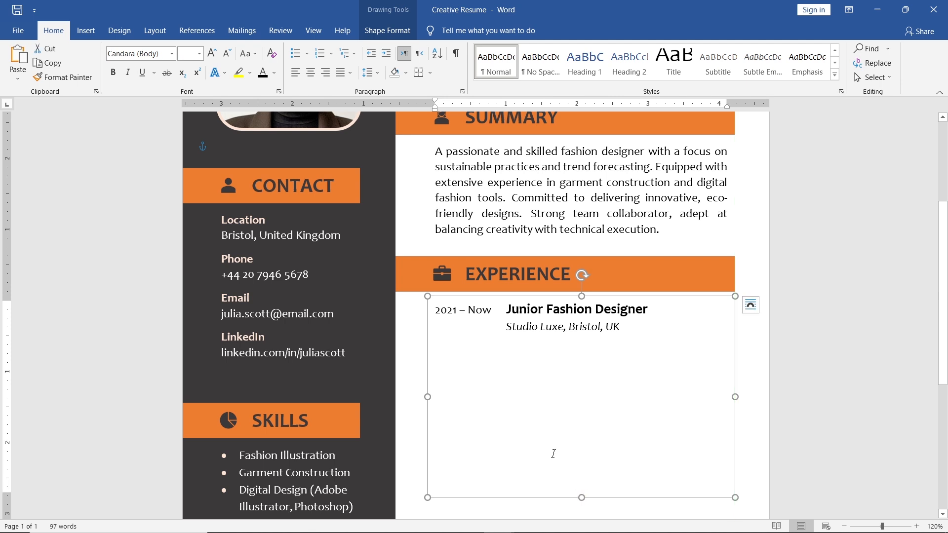
pyautogui.click(474, 355)
pyautogui.rightClick(445, 350)
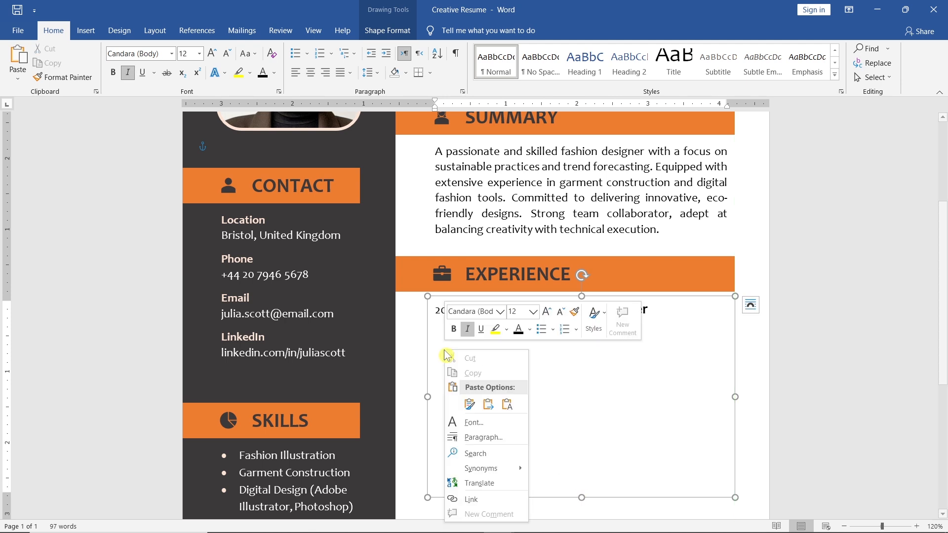
pyautogui.click(506, 404)
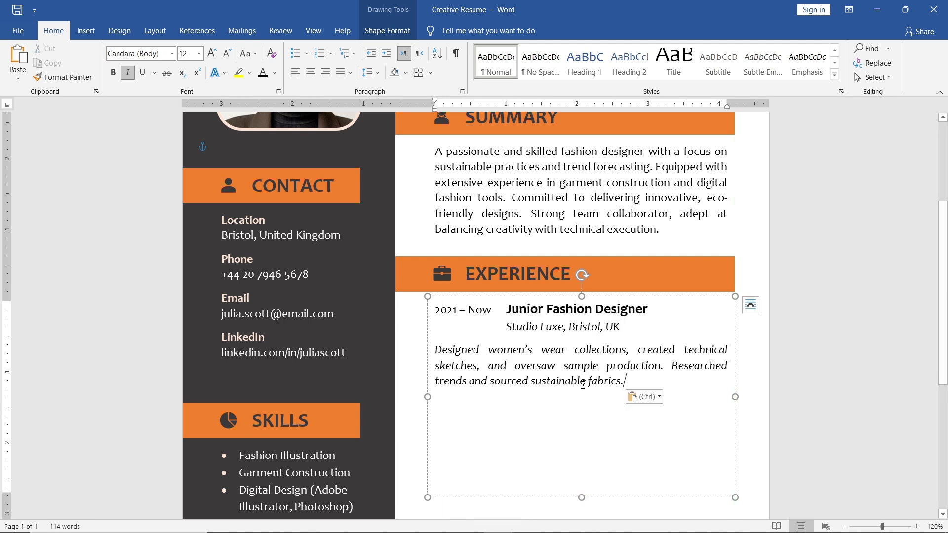
pyautogui.moveTo(624, 383); pyautogui.dragTo(439, 350)
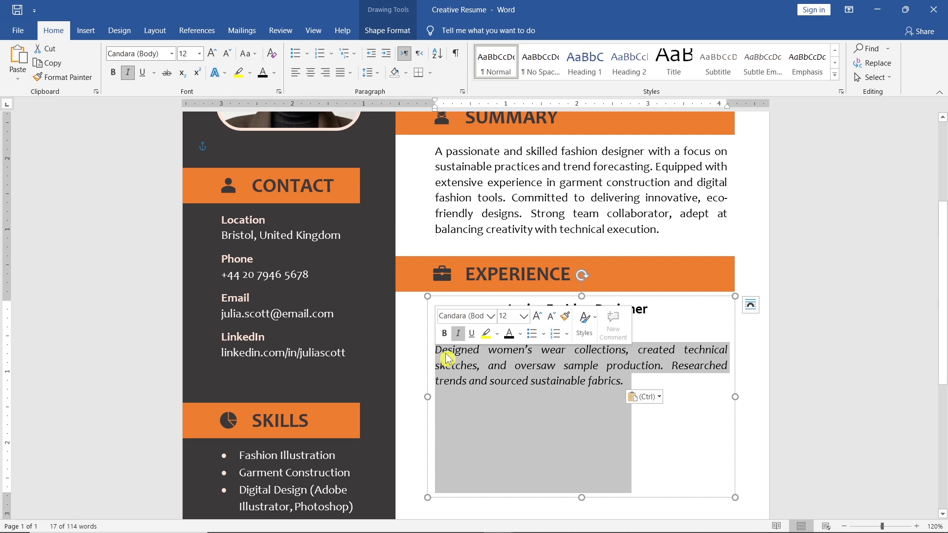
pyautogui.click(459, 335)
# - Indent the whole job description paragraph so all its lines align under the job title
pyautogui.click(437, 352)
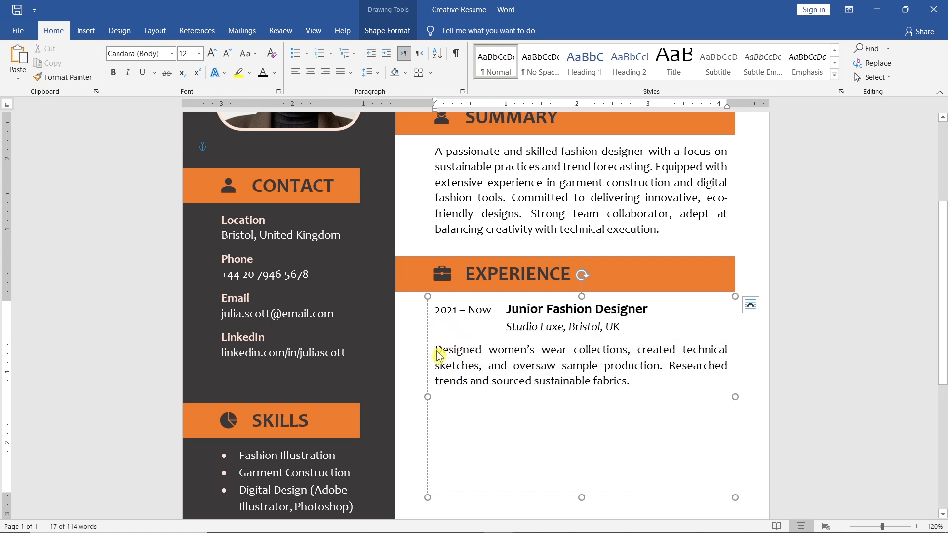
pyautogui.press('Tab')
pyautogui.press('Tab')
pyautogui.press('Tab')
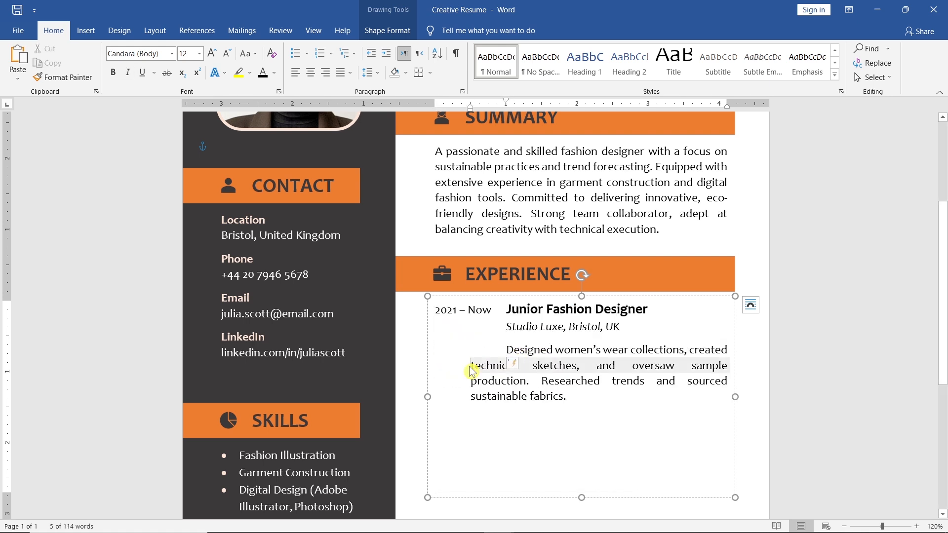
pyautogui.press('Tab')
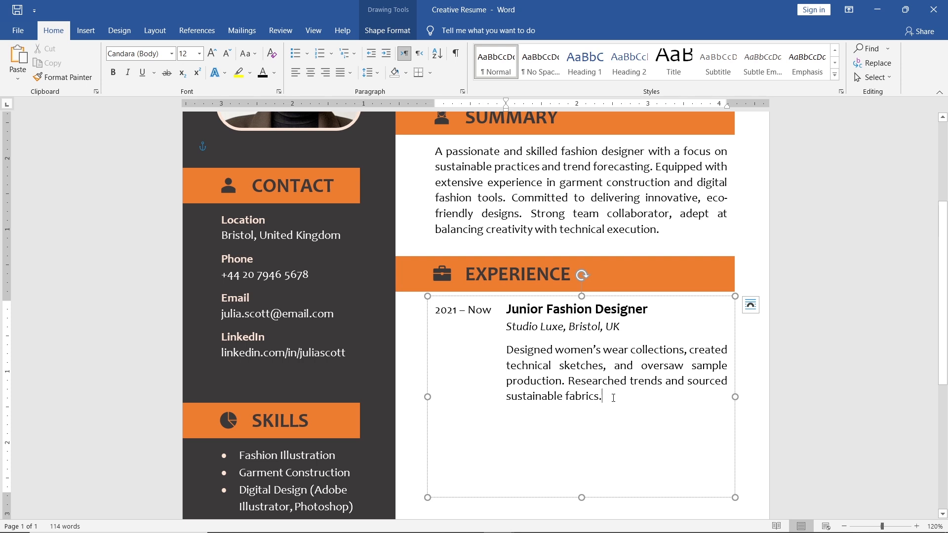
# - Remove the space after the job description paragraph and start a new line below it
pyautogui.click(368, 73)
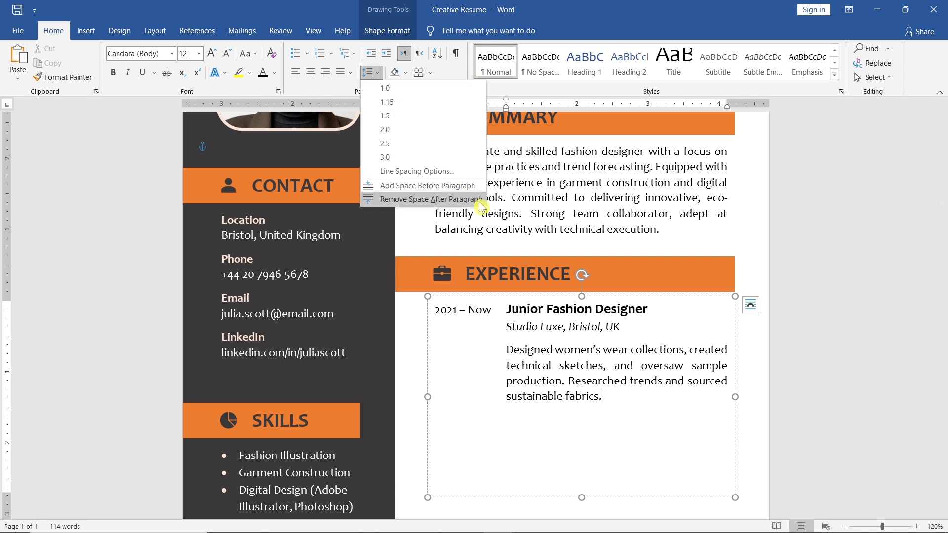
pyautogui.click(429, 199)
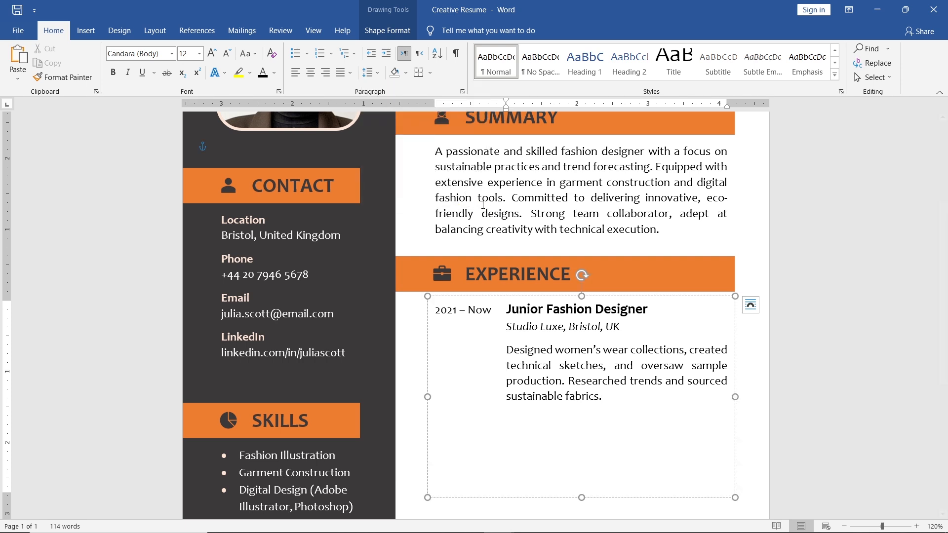
pyautogui.press('Return')
# - Extend the Experience text box further downward and duplicate the complete first job entry below the original
pyautogui.scroll(-3, 583, 316)
pyautogui.moveTo(582, 391); pyautogui.dragTo(585, 505)
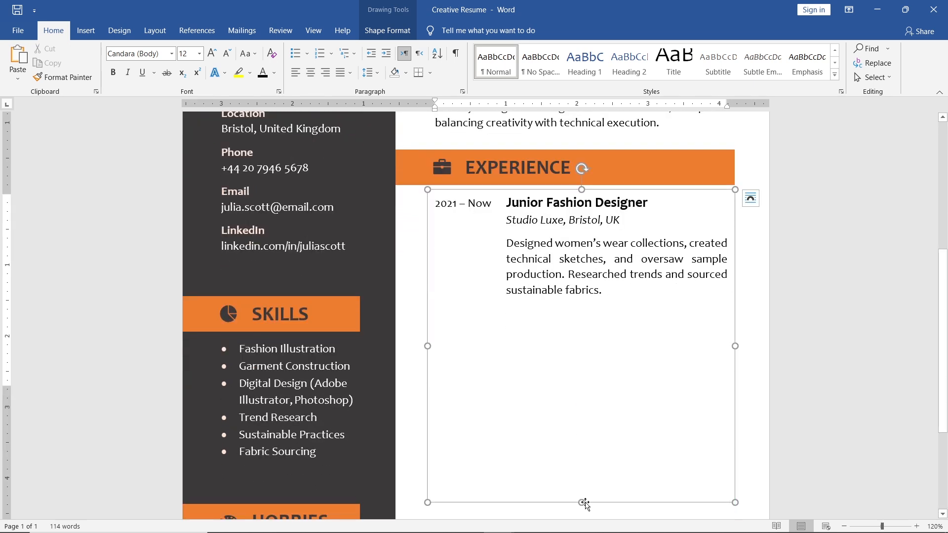
pyautogui.moveTo(603, 328); pyautogui.dragTo(432, 211)
pyautogui.hotkey('ctrl', 'c')
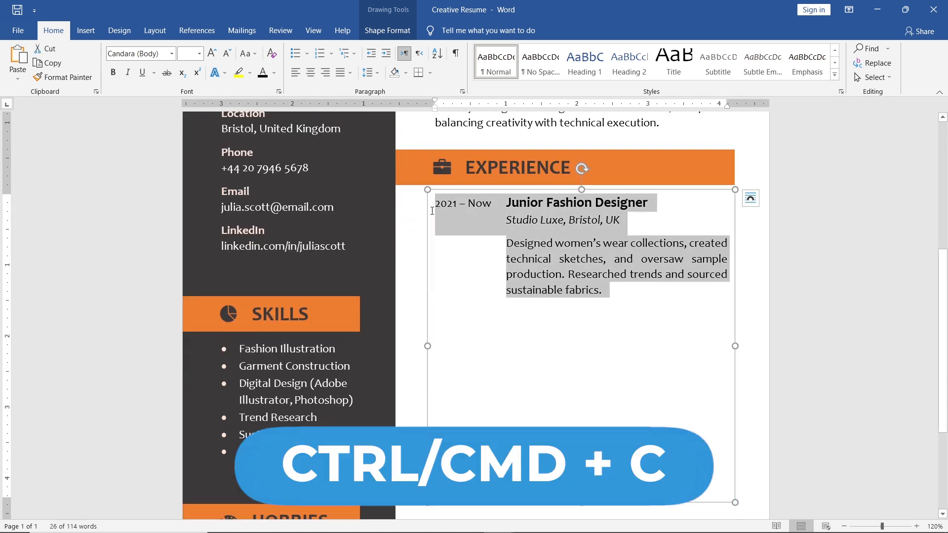
pyautogui.click(448, 328)
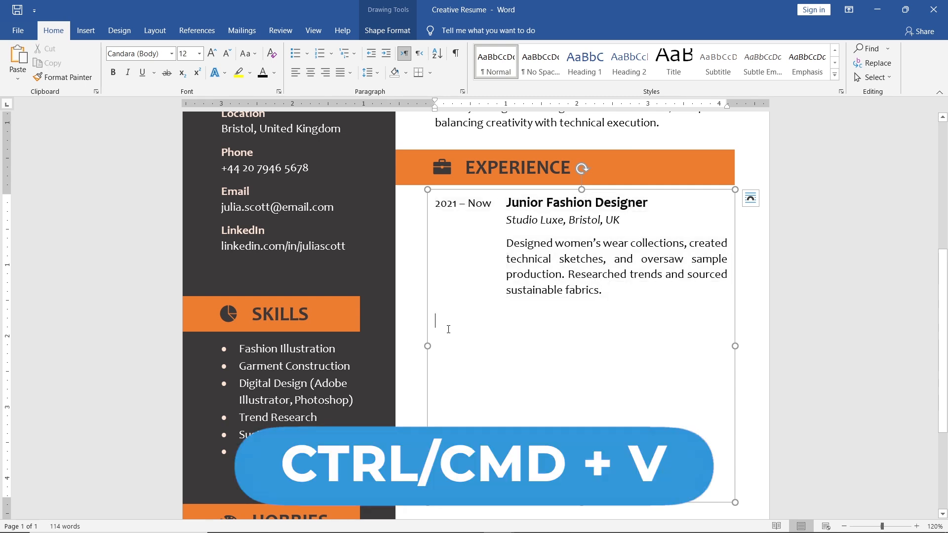
pyautogui.hotkey('ctrl', 'v')
# - Change the second job entry's dates to "2018 – 2021"
pyautogui.click(457, 326)
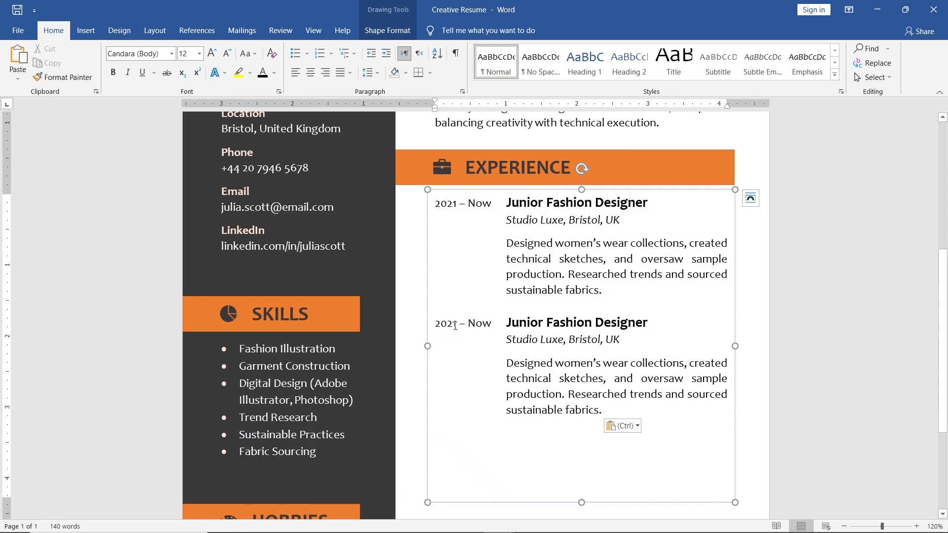
pyautogui.press('BackSpace')
pyautogui.press('BackSpace')
pyautogui.write('18')
pyautogui.press('End')
pyautogui.press('BackSpace')
pyautogui.press('BackSpace')
pyautogui.press('BackSpace')
pyautogui.write('2021')
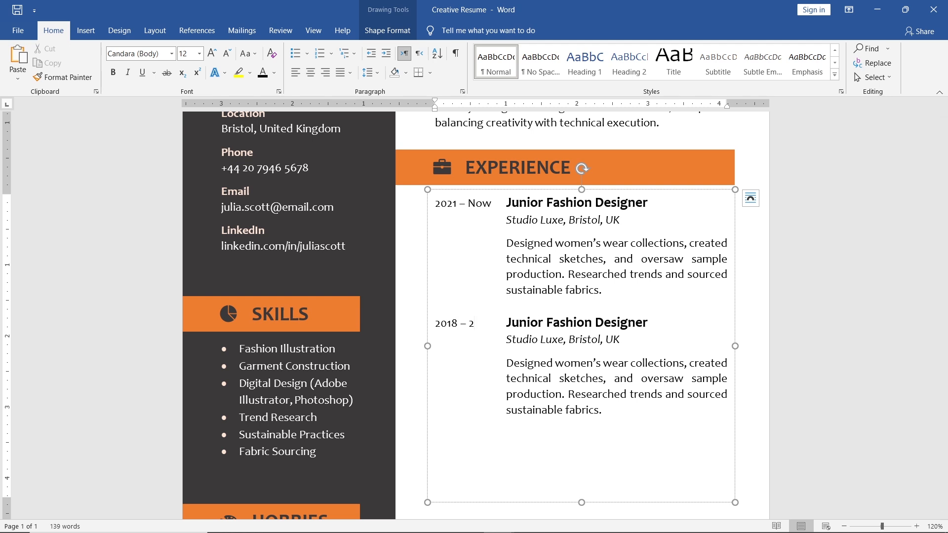
# - Change the second entry's title to "Assistant Fashion Designer" and its employer to "Bella Couture"
pyautogui.doubleClick(525, 323)
pyautogui.write('Assistant')
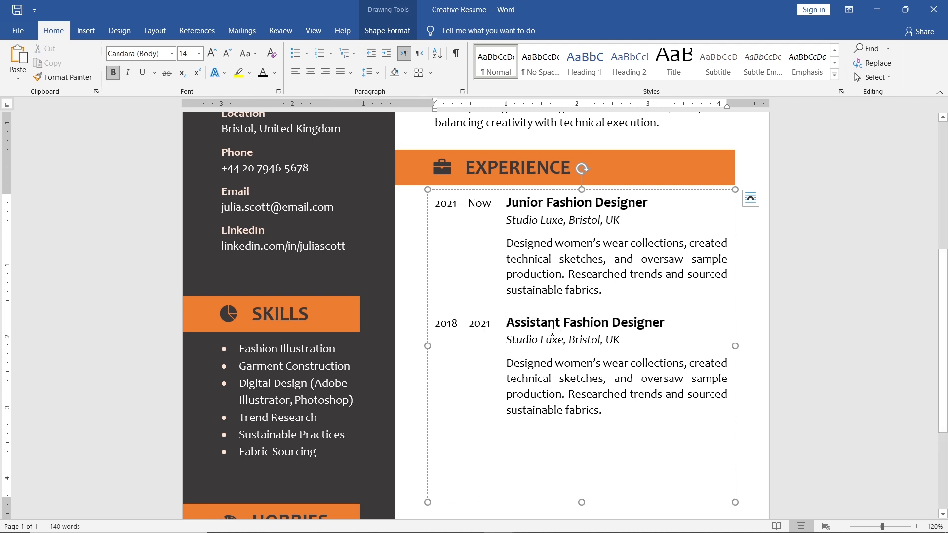
pyautogui.moveTo(562, 340); pyautogui.dragTo(507, 340)
pyautogui.write('Bella Couture')
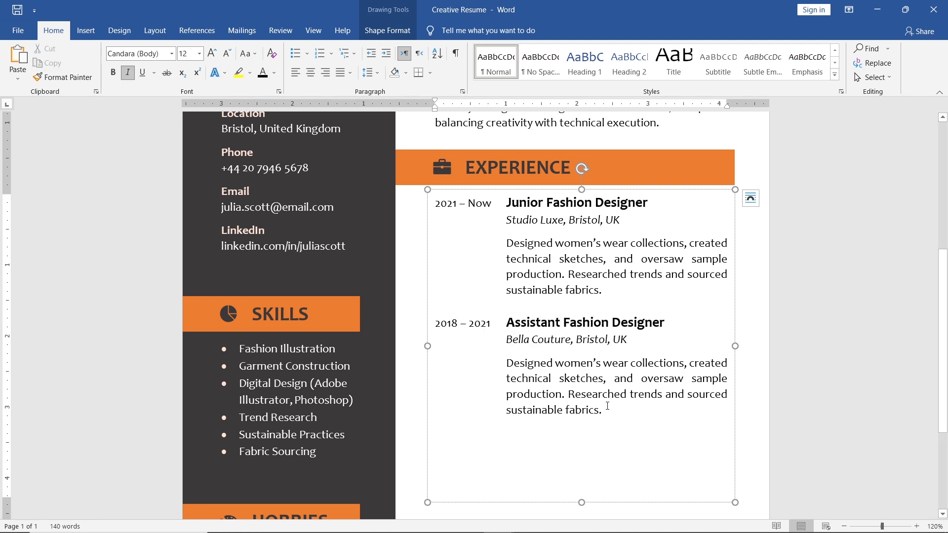
# - Replace the second entry's description with the plain-text paragraph "Assisted with sketching, fabric sourcing, design fittings..." and start a new line below it
pyautogui.moveTo(666, 410); pyautogui.dragTo(521, 364)
pyautogui.press('BackSpace')
pyautogui.rightClick(508, 364)
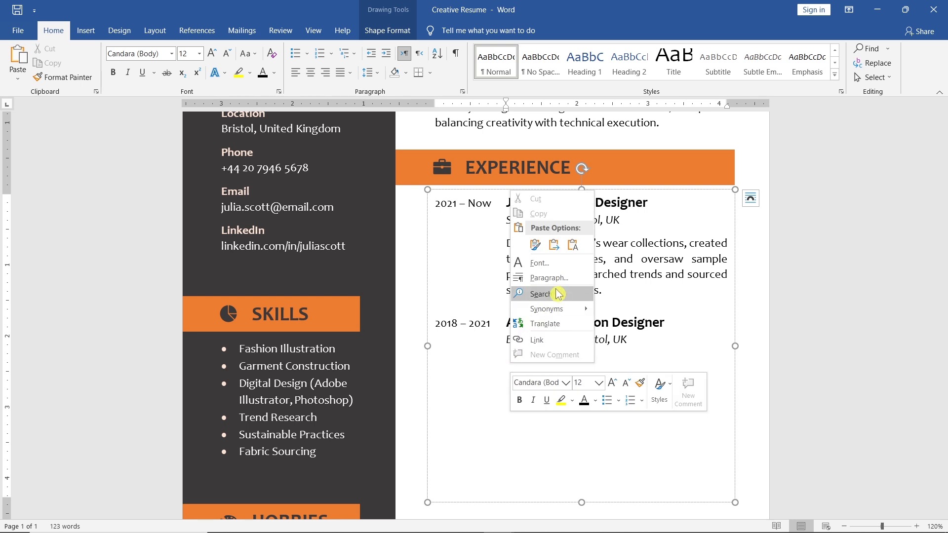
pyautogui.click(574, 247)
pyautogui.press('Return')
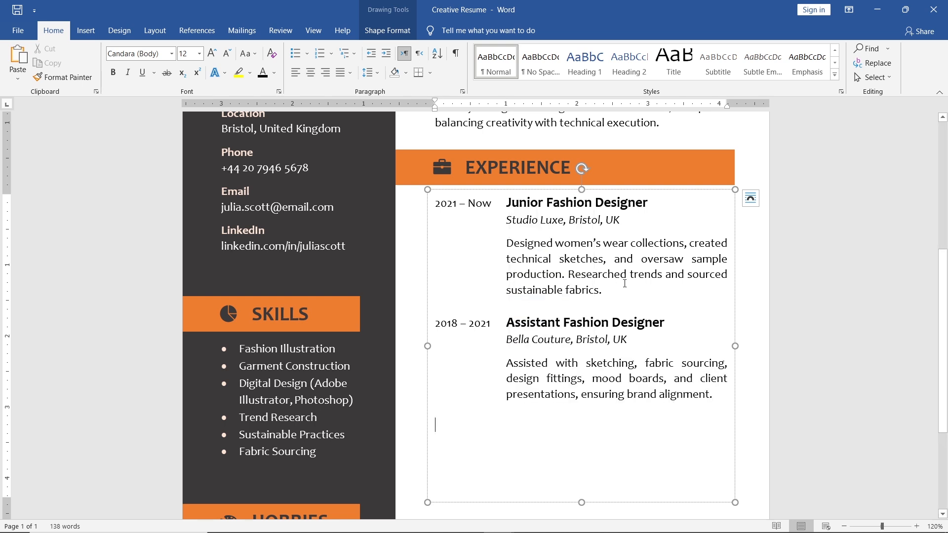
# - Copy the second entry's date, title and employer lines to the empty line below its description
pyautogui.moveTo(634, 339); pyautogui.dragTo(445, 325)
pyautogui.hotkey('ctrl', 'c')
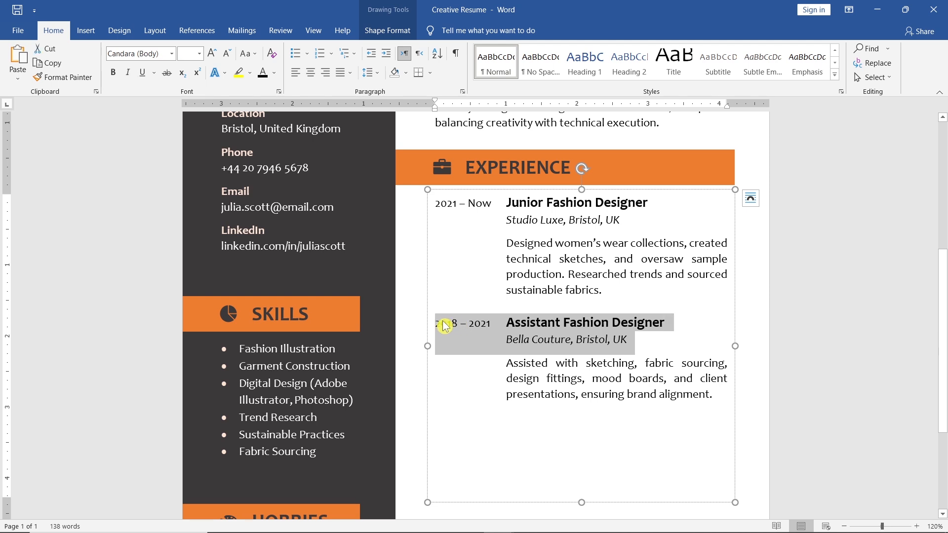
pyautogui.click(445, 426)
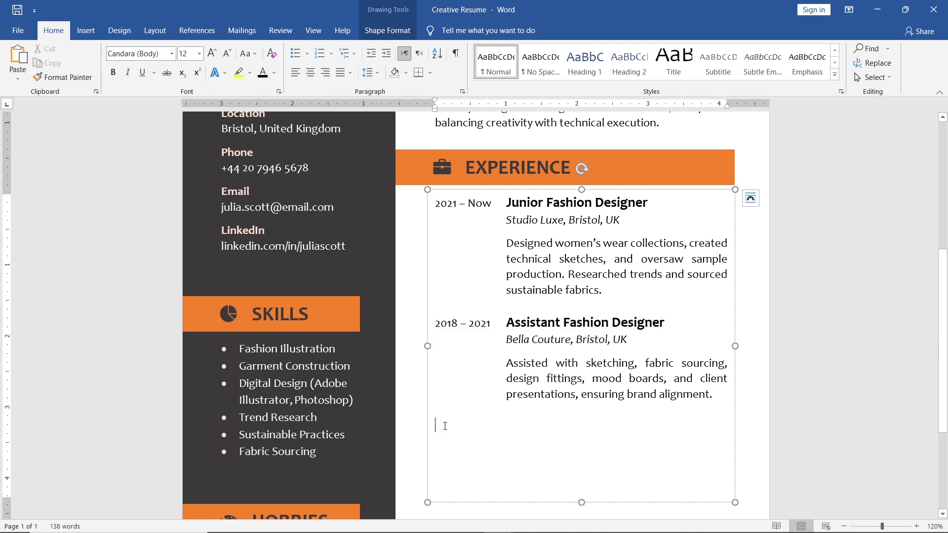
pyautogui.hotkey('ctrl', 'v')
# - Change the third job entry's dates to "2017 – 2018"
pyautogui.click(456, 427)
pyautogui.press('BackSpace')
pyautogui.write('7')
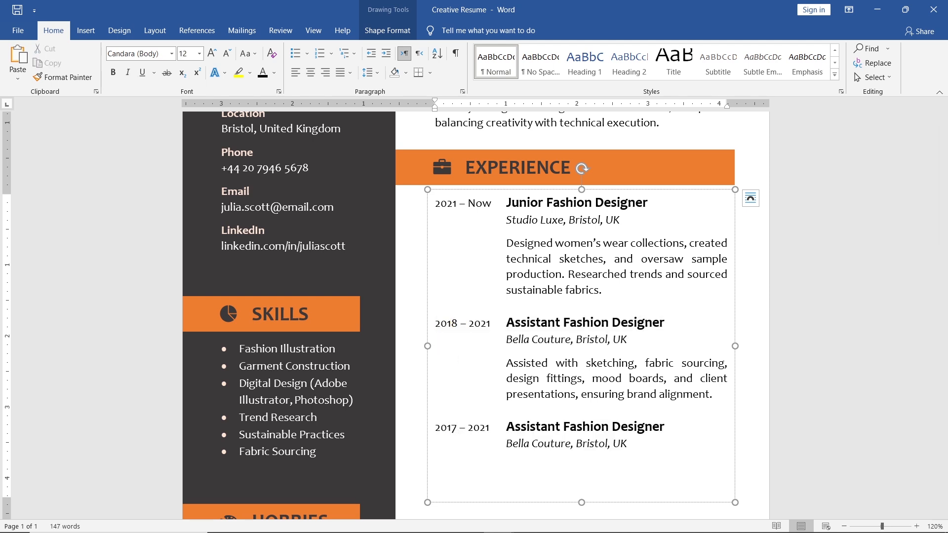
pyautogui.click(491, 428)
pyautogui.press('BackSpace')
pyautogui.press('BackSpace')
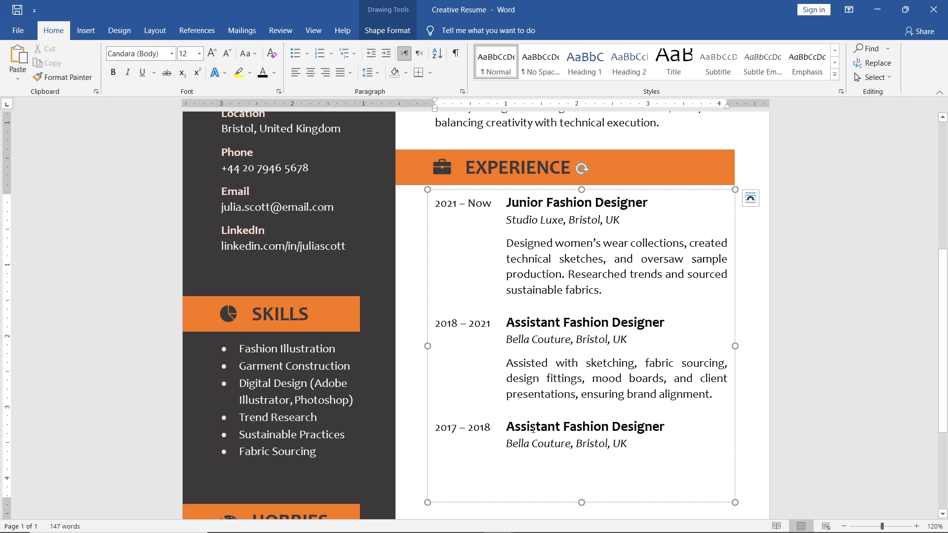
# - Change the third job entry's title to "Fashion Designer Intern"
pyautogui.doubleClick(543, 426)
pyautogui.press('BackSpace')
pyautogui.click(606, 426)
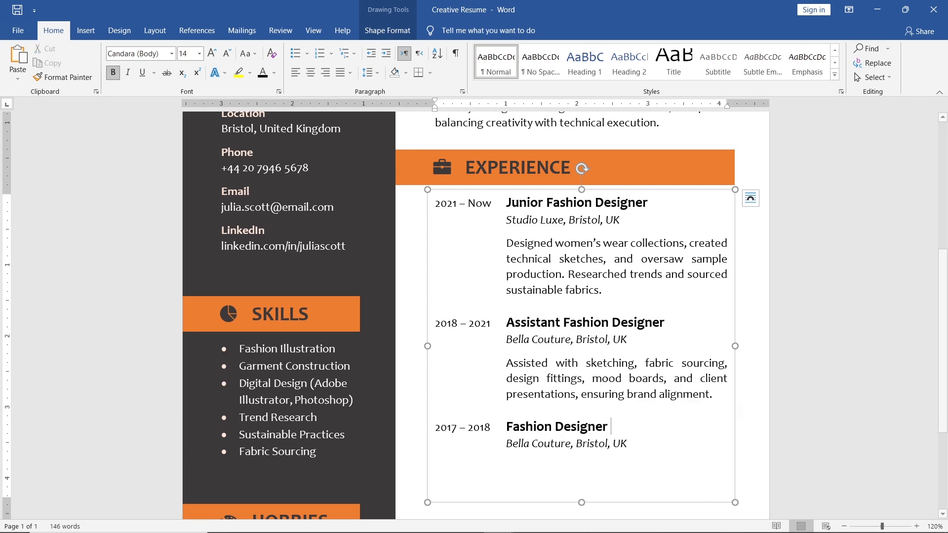
pyautogui.write('Intern')
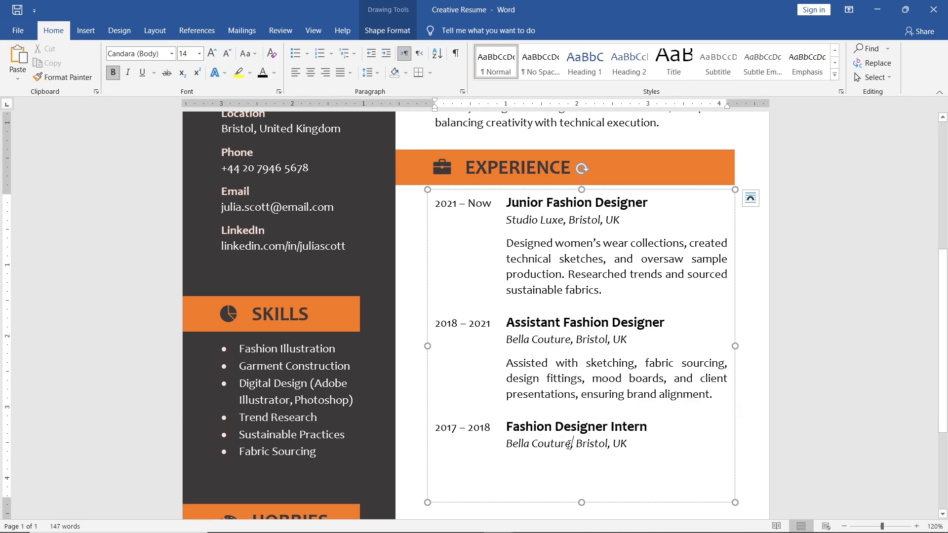
# - Change the third job entry's employer and city to "Harper & Co., London", keeping "UK"
pyautogui.moveTo(571, 444); pyautogui.dragTo(506, 443)
pyautogui.write('Harper & Co')
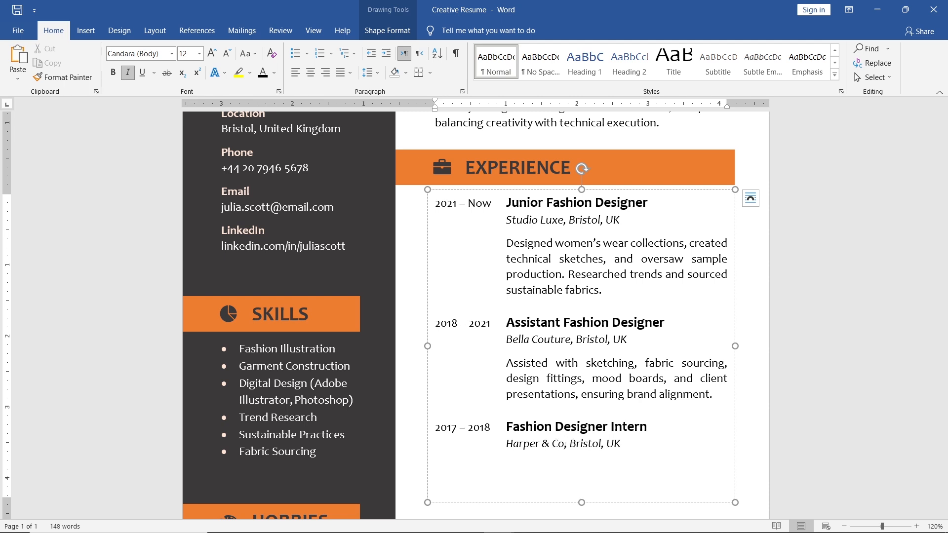
pyautogui.write('.')
pyautogui.doubleClick(587, 443)
pyautogui.write('London')
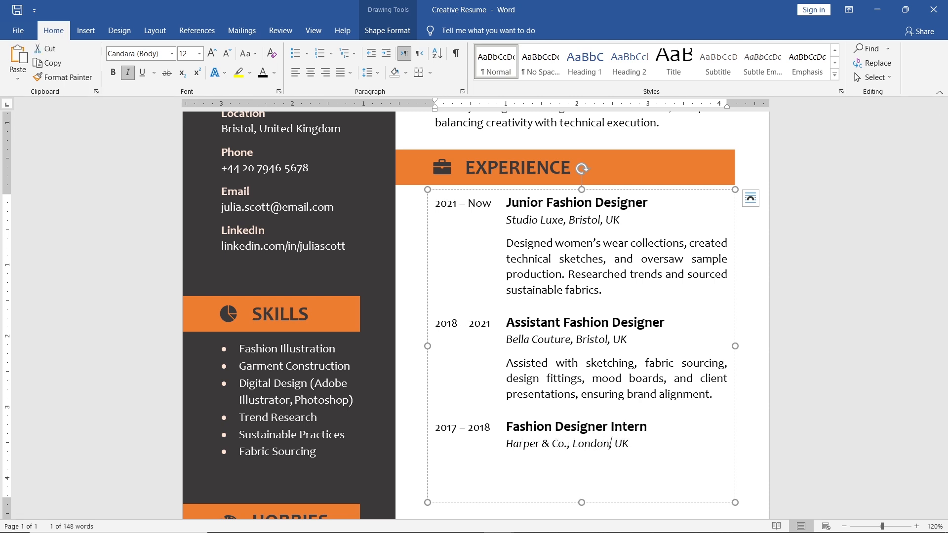
# - Shorten the Experience text box to fit its text and group it with its heading, briefcase icon and orange bar
pyautogui.moveTo(582, 502); pyautogui.dragTo(576, 454)
pyautogui.click(538, 176)
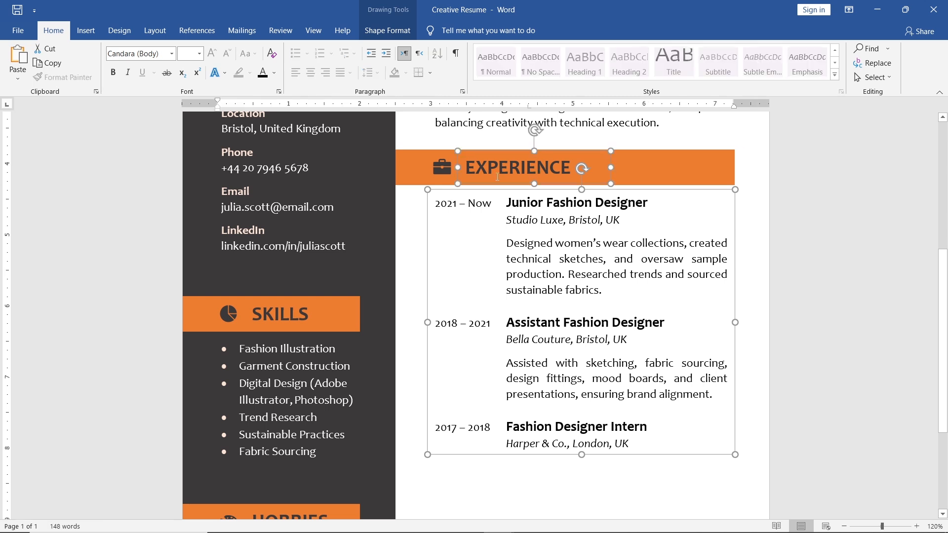
pyautogui.keyDown('shift'); pyautogui.click(440, 167); pyautogui.keyUp('shift')
pyautogui.keyDown('shift'); pyautogui.click(420, 167); pyautogui.keyUp('shift')
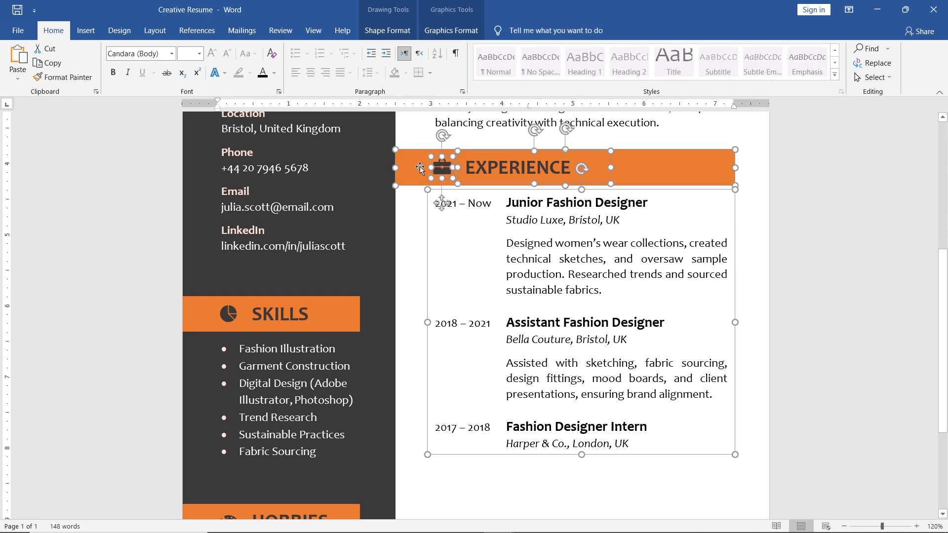
pyautogui.click(407, 33)
pyautogui.click(831, 51)
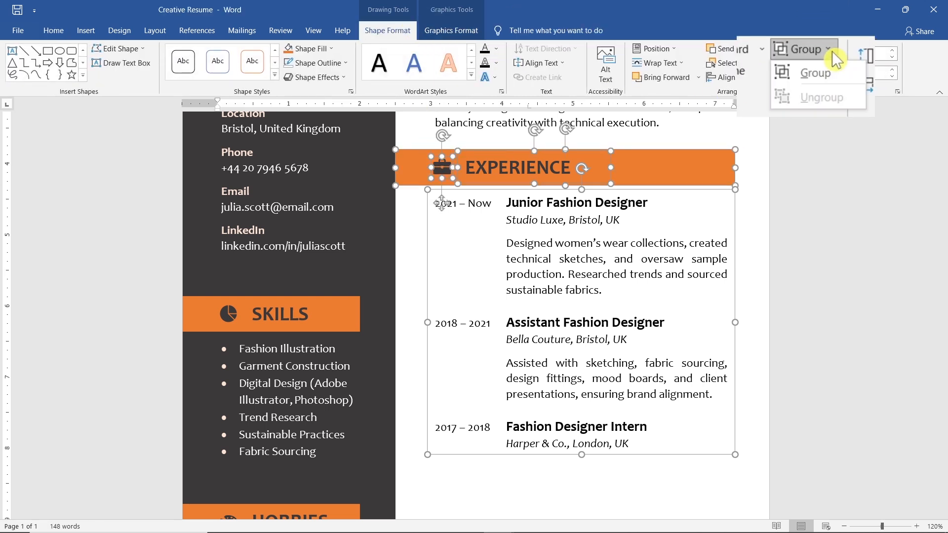
pyautogui.click(843, 72)
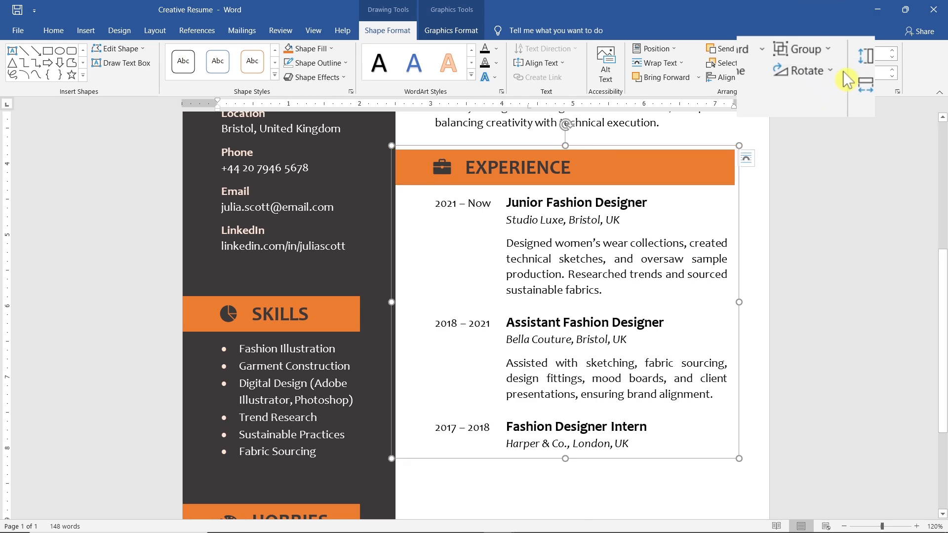
# - Duplicate the Experience group directly below the original and ungroup the copy
pyautogui.moveTo(676, 174); pyautogui.dragTo(666, 465)
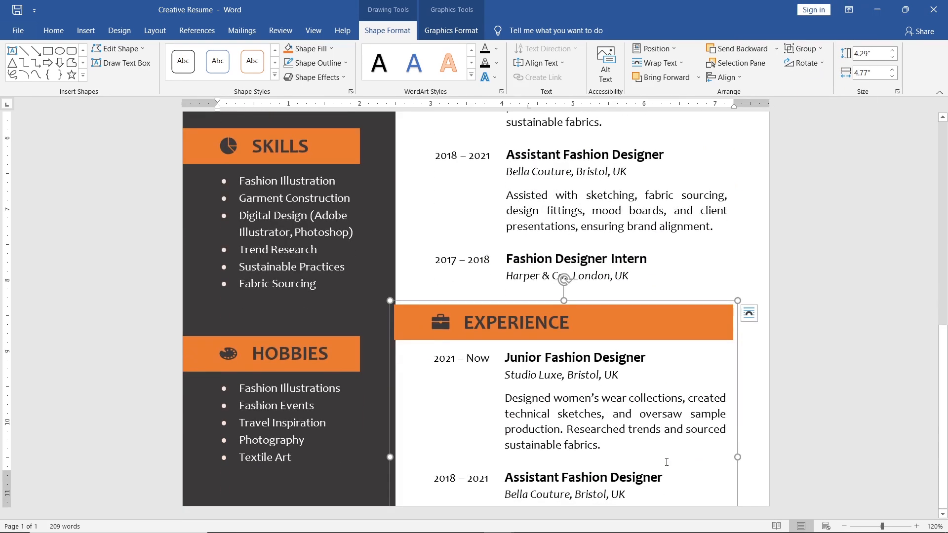
pyautogui.click(830, 52)
pyautogui.click(855, 95)
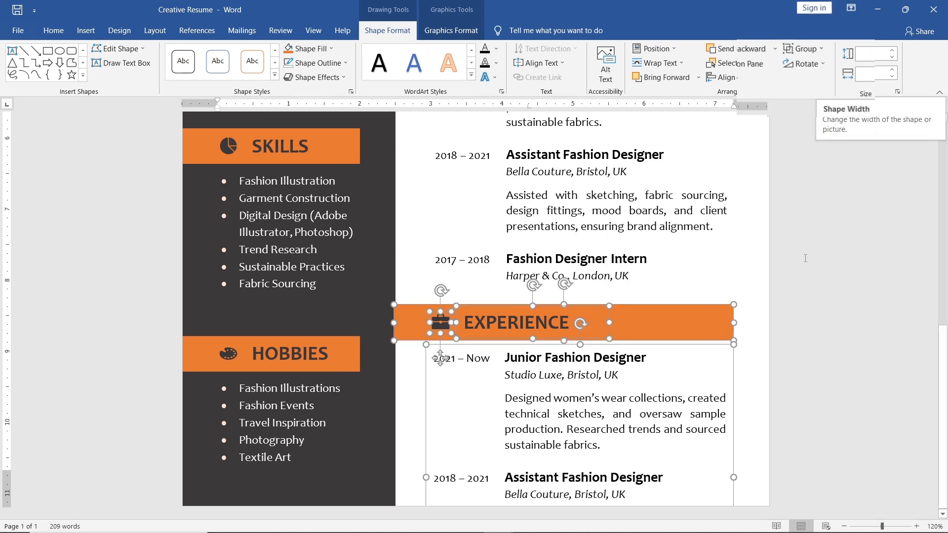
# - Swap the copy's briefcase for the graduation-cap stock icon found by searching "Education", and retitle the heading "EDUCATION"
pyautogui.click(642, 348)
pyautogui.click(440, 330)
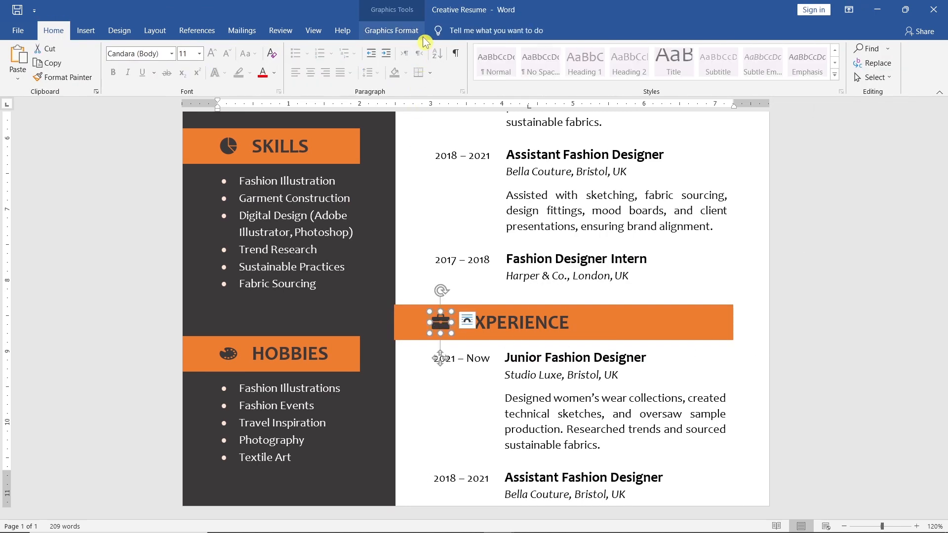
pyautogui.click(403, 31)
pyautogui.click(36, 87)
pyautogui.click(85, 140)
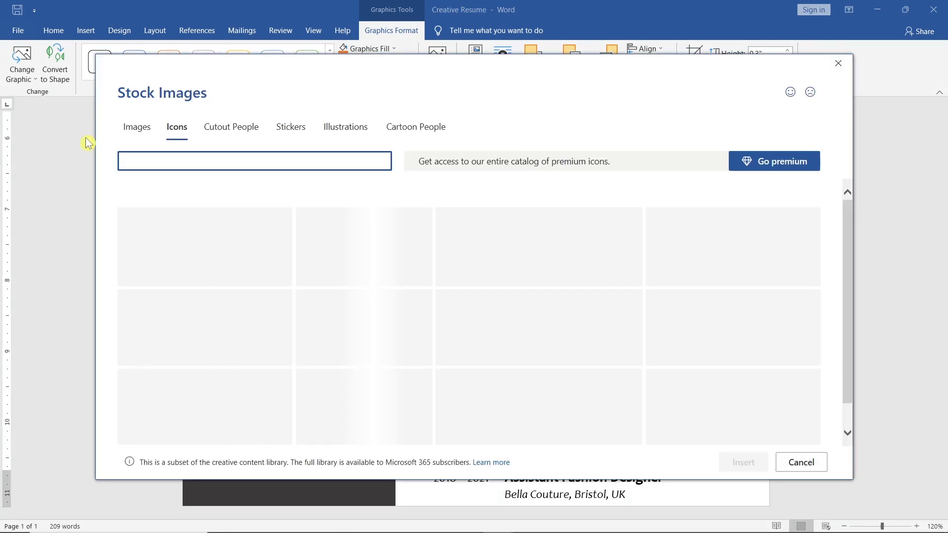
pyautogui.click(214, 162)
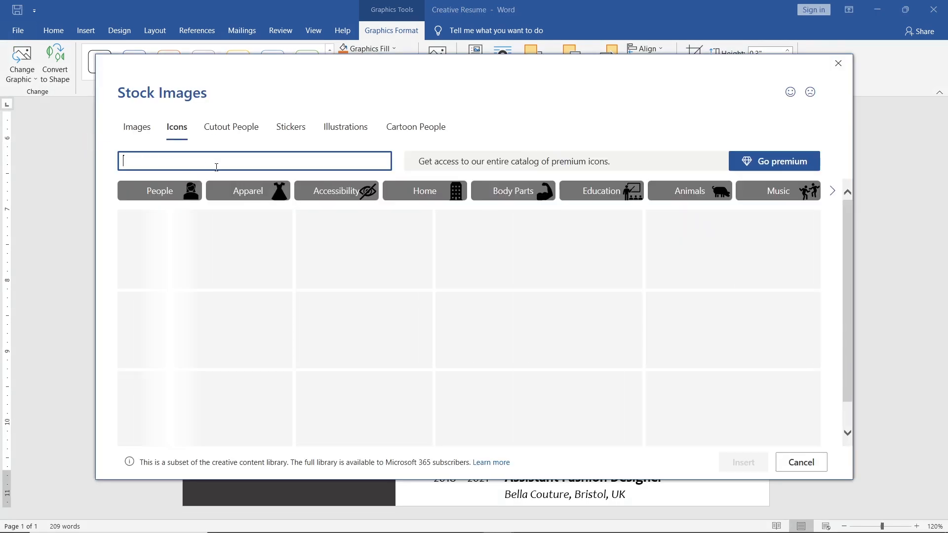
pyautogui.write('Education')
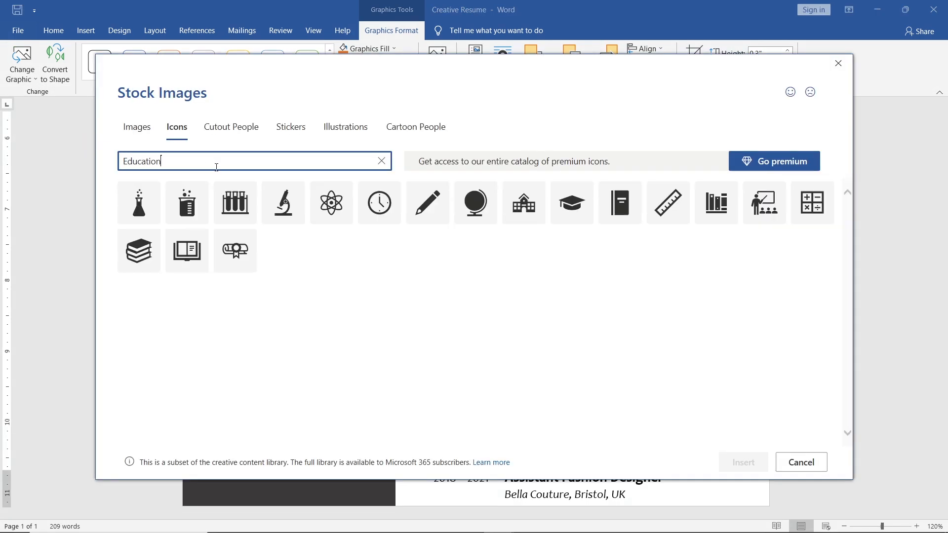
pyautogui.click(573, 221)
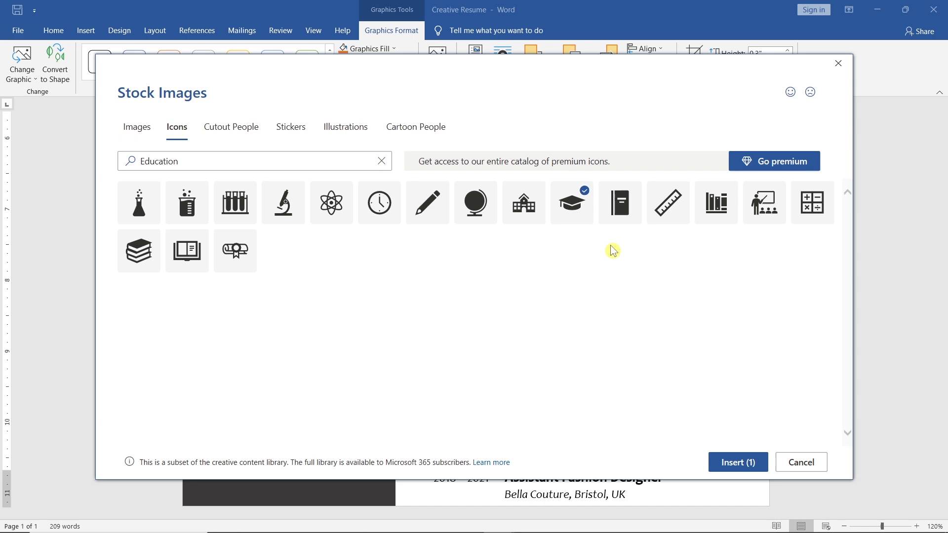
pyautogui.click(726, 461)
pyautogui.doubleClick(557, 324)
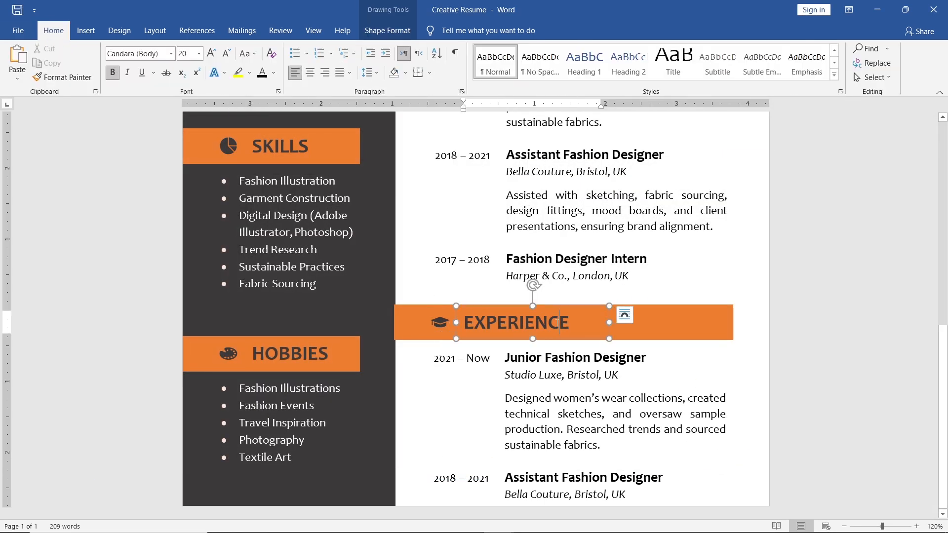
pyautogui.write('EDUCATION')
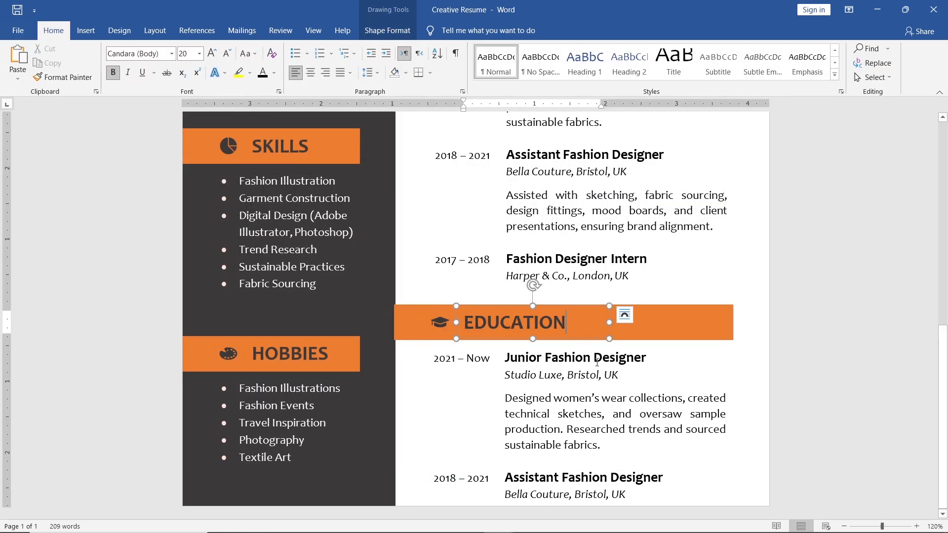
# - Delete both job descriptions and the entire third entry from the text box under the Education heading
pyautogui.moveTo(612, 446); pyautogui.dragTo(505, 397)
pyautogui.press('Delete')
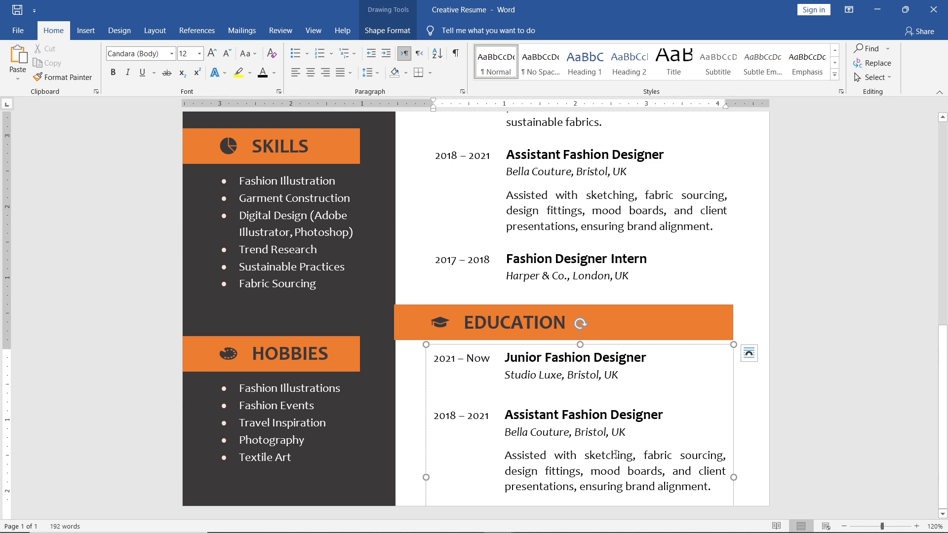
pyautogui.moveTo(716, 490); pyautogui.dragTo(522, 460)
pyautogui.press('Delete')
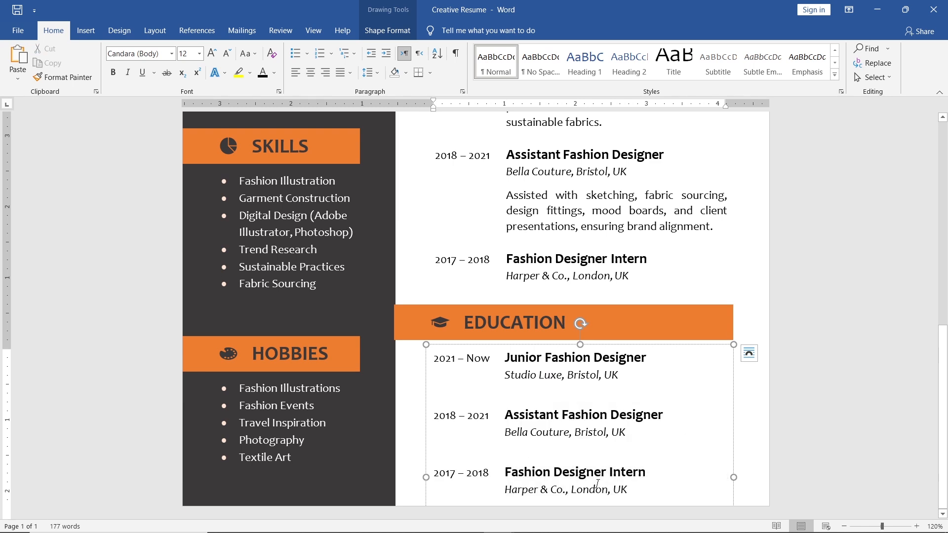
pyautogui.moveTo(629, 490); pyautogui.dragTo(435, 463)
pyautogui.press('BackSpace')
pyautogui.press('BackSpace')
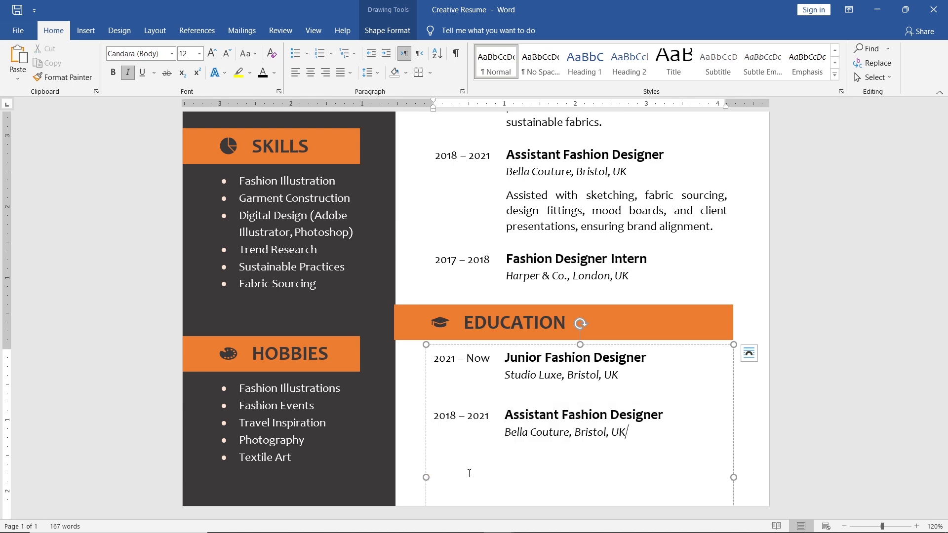
# - Remove the paragraph spacing after the blank line between the two Education entries and set the text box height to 1.4"
pyautogui.click(368, 72)
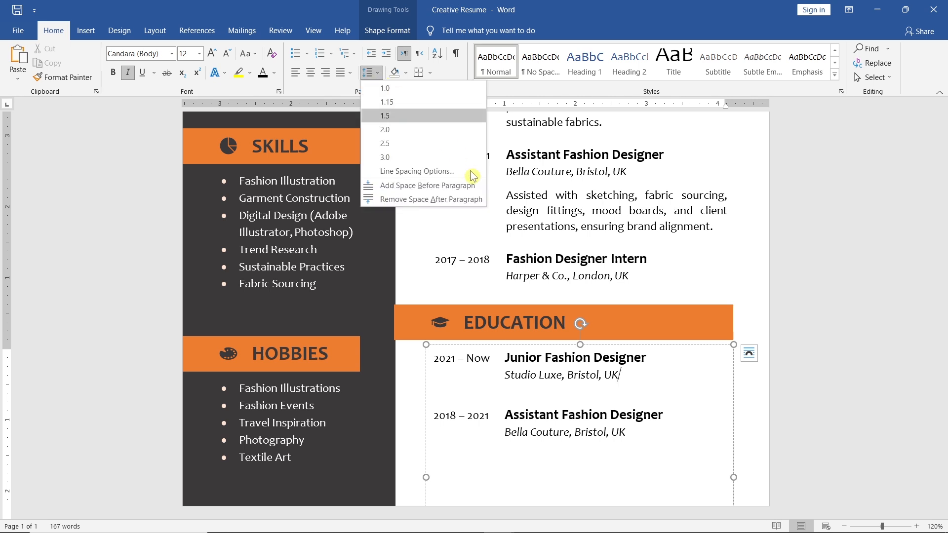
pyautogui.click(474, 199)
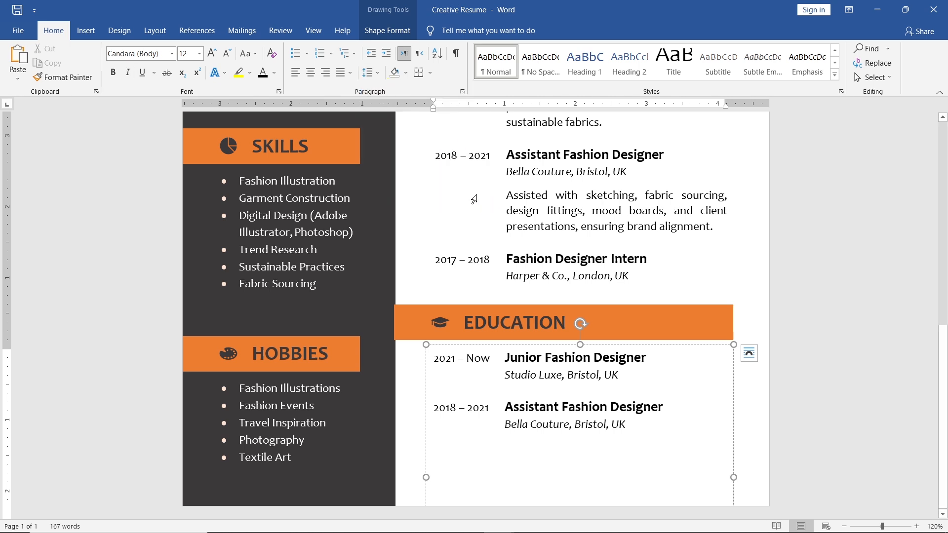
pyautogui.click(411, 34)
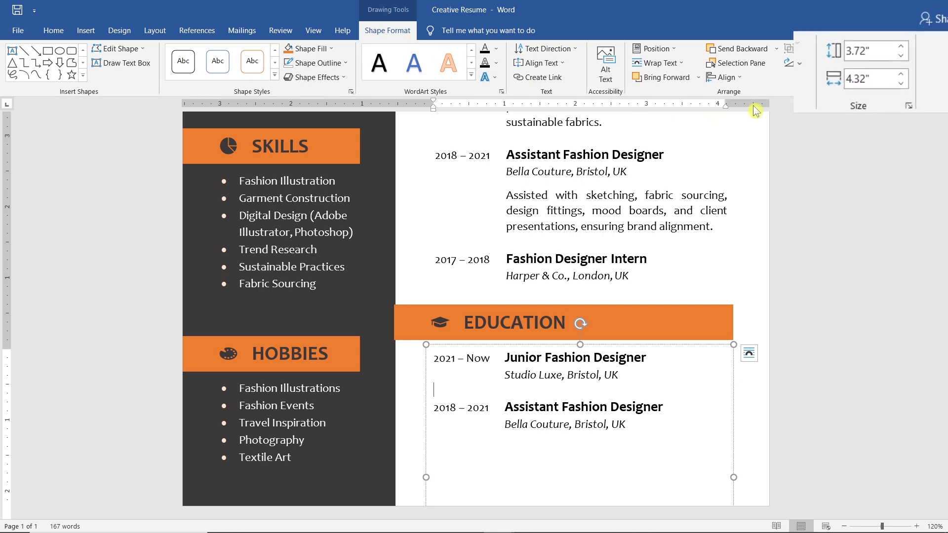
pyautogui.click(893, 57)
pyautogui.click(904, 55)
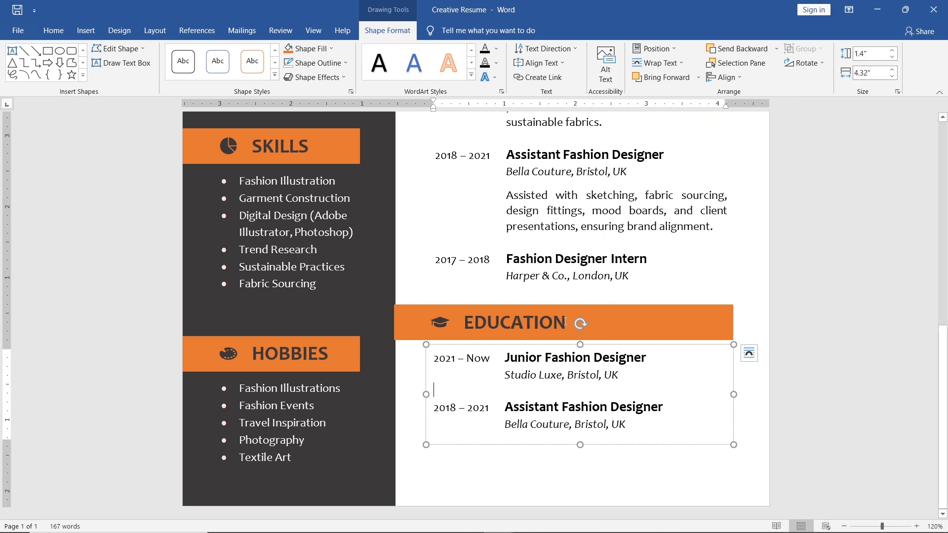
# - Change the first Education entry's date to "2018" and its title to "BA (Hons) Fashion Design"
pyautogui.moveTo(487, 360); pyautogui.dragTo(445, 358)
pyautogui.write('18')
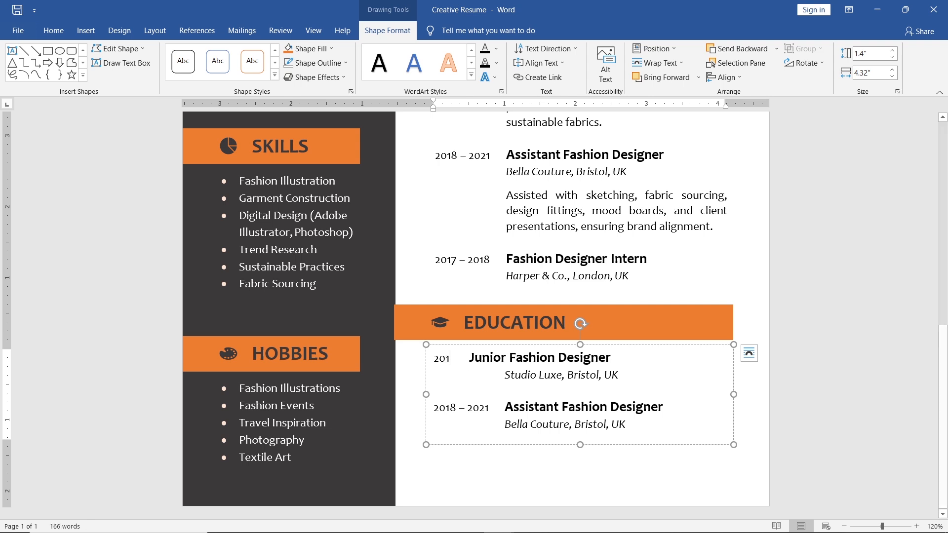
pyautogui.press('Tab')
pyautogui.moveTo(644, 360); pyautogui.dragTo(504, 359)
pyautogui.write('BA (Hons)')
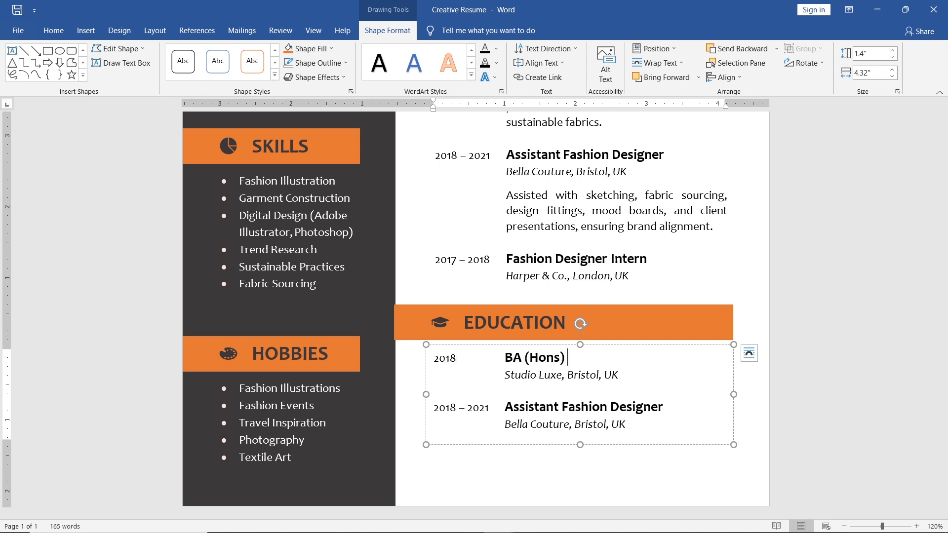
pyautogui.write(' Fashion Design')
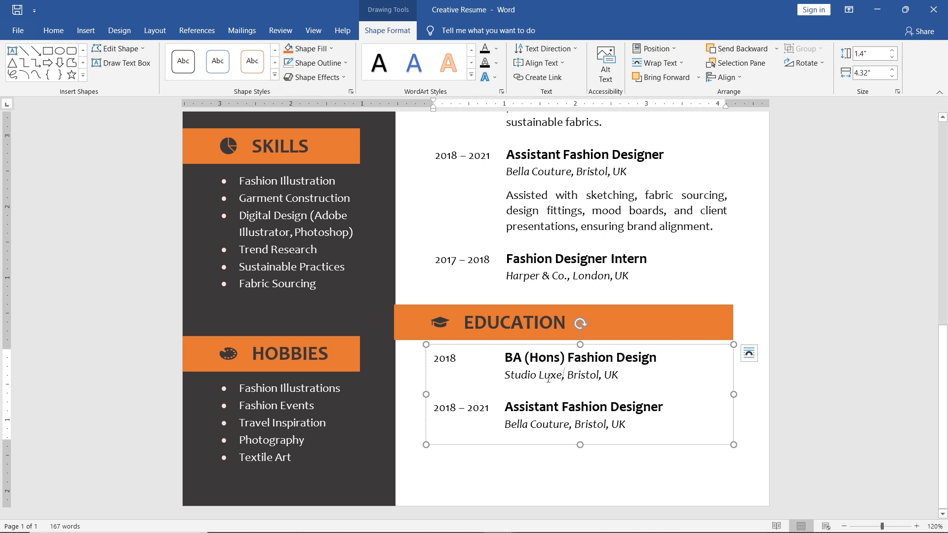
# - Change the first Education entry's institution line to "University of West England, Bristol"
pyautogui.moveTo(566, 374); pyautogui.dragTo(504, 374)
pyautogui.write('Univers')
pyautogui.write('ity of West England')
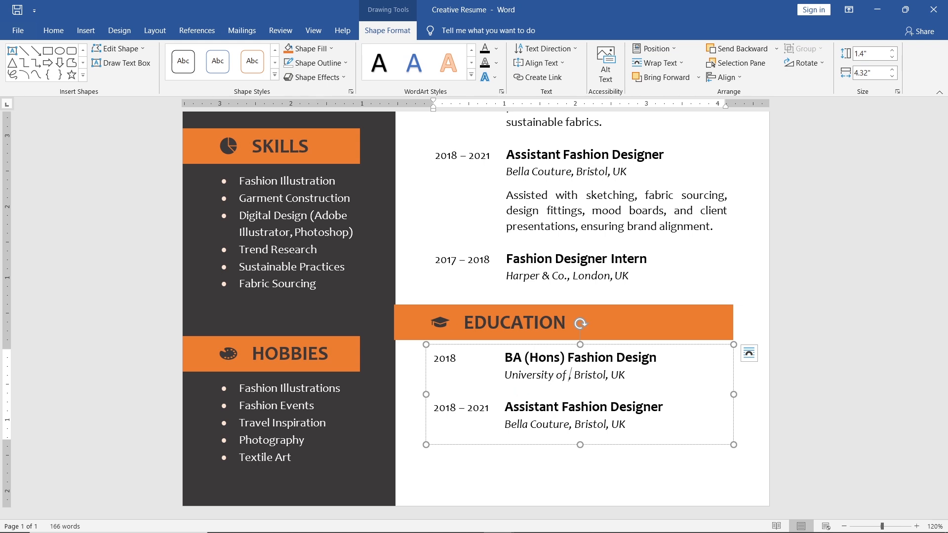
pyautogui.moveTo(694, 375); pyautogui.dragTo(673, 375)
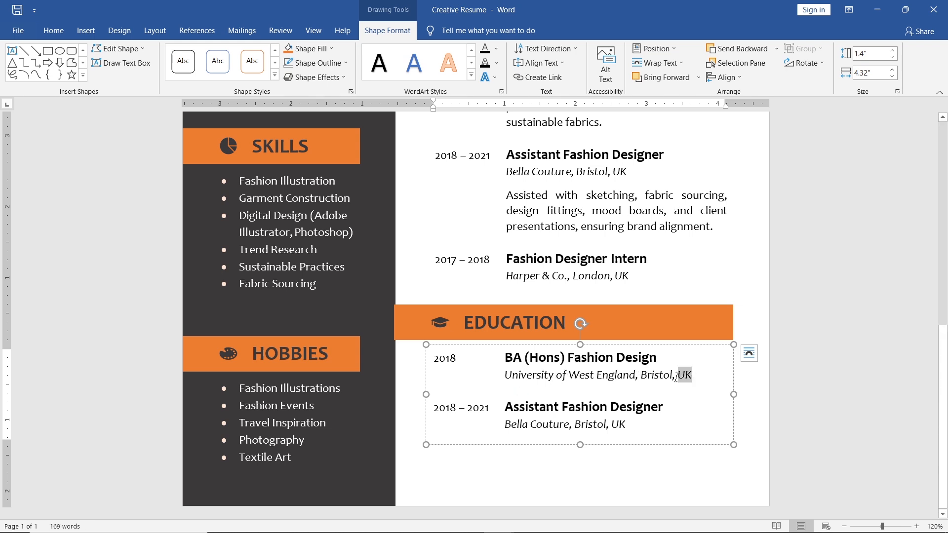
pyautogui.press('BackSpace')
# - Change the second Education entry's date to "2016" and its title to "Diploma in Textile Design"
pyautogui.moveTo(499, 410); pyautogui.dragTo(450, 410)
pyautogui.press('BackSpace')
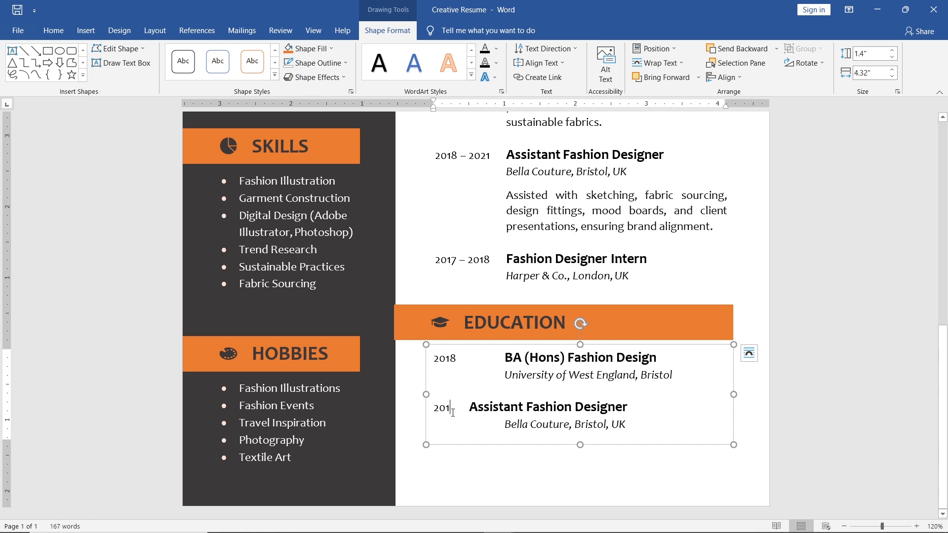
pyautogui.write('6')
pyautogui.press('Tab')
pyautogui.moveTo(672, 406); pyautogui.dragTo(505, 408)
pyautogui.write('D')
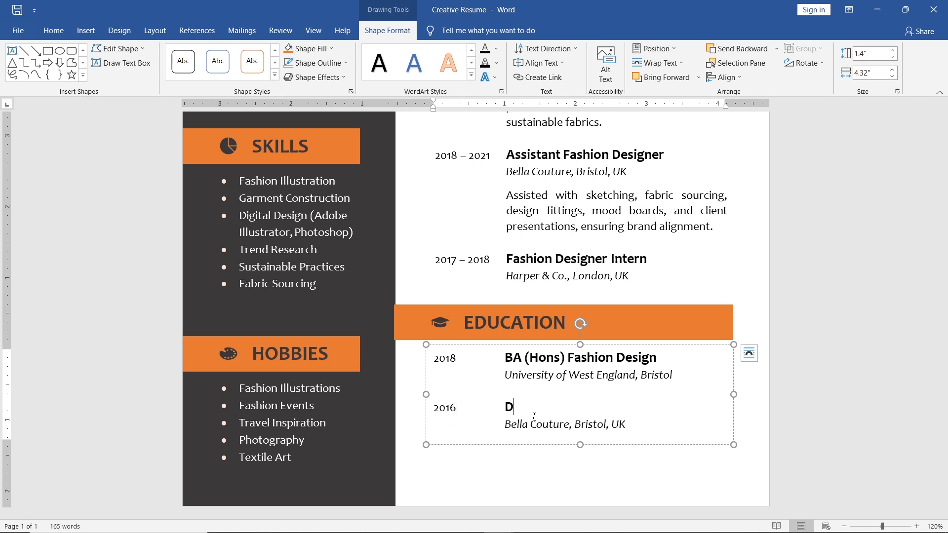
pyautogui.write('iploma in Textile Design')
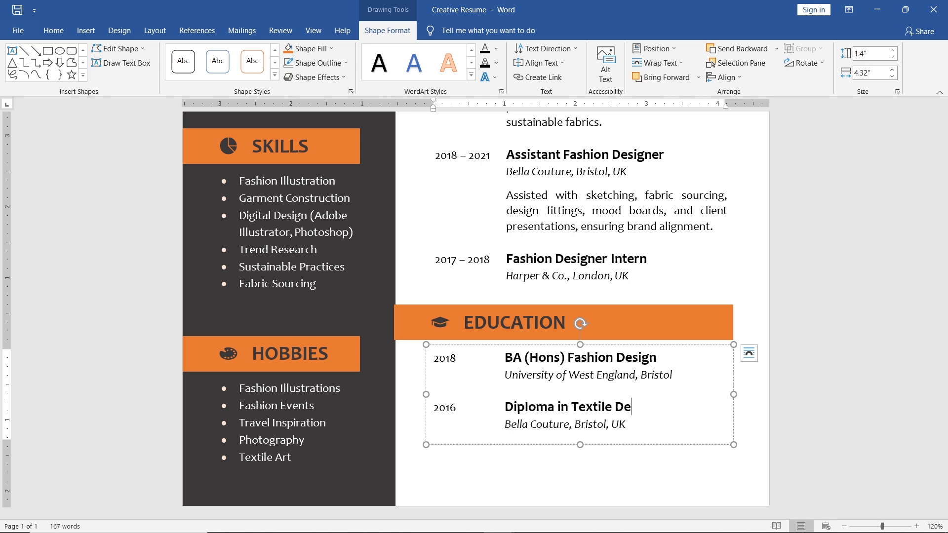
# - Replace the second Education entry's institution line with "London College of Fashion"
pyautogui.press('Down')
pyautogui.hotkey('ctrl', 'shift', 'Left')
pyautogui.hotkey('ctrl', 'shift', 'Left')
pyautogui.hotkey('ctrl', 'shift', 'Left')
pyautogui.hotkey('ctrl', 'shift', 'Left')
pyautogui.hotkey('ctrl', 'shift', 'Left')
pyautogui.write('London Colle')
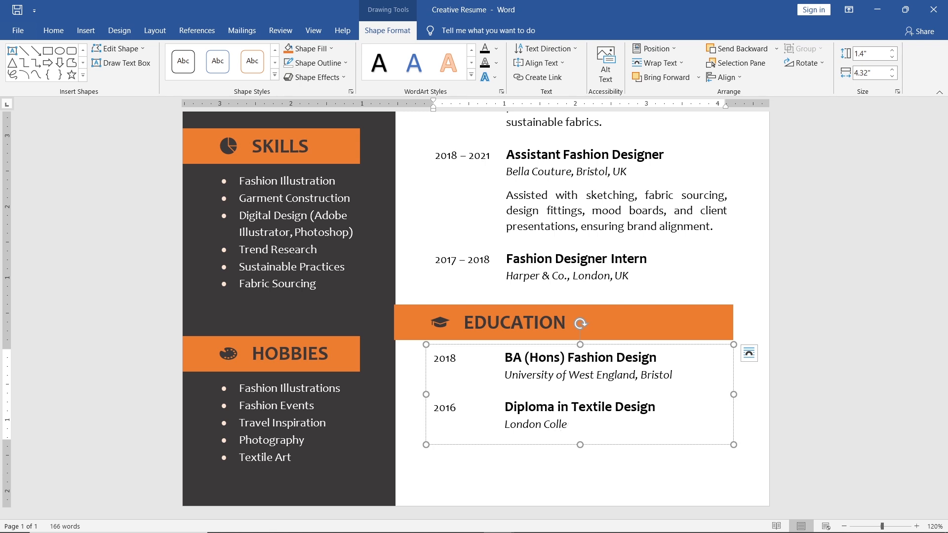
pyautogui.write('ge of Fashion')
# - Shorten the Education text box to fit its text and select it together with its heading, graduation-cap icon and orange bar
pyautogui.moveTo(581, 445); pyautogui.dragTo(581, 438)
pyautogui.keyDown('shift'); pyautogui.click(530, 325); pyautogui.keyUp('shift')
pyautogui.keyDown('shift'); pyautogui.click(440, 323); pyautogui.keyUp('shift')
pyautogui.keyDown('shift'); pyautogui.click(413, 325); pyautogui.keyUp('shift')
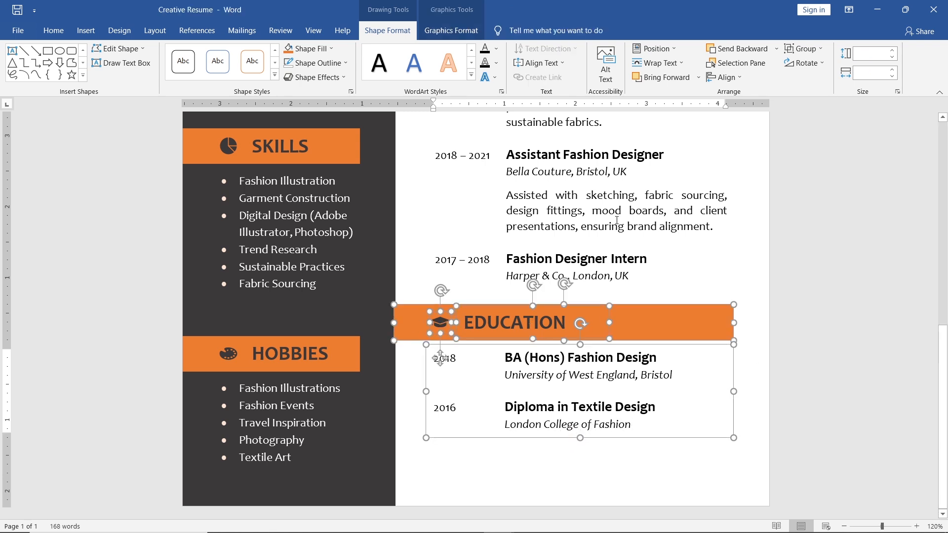